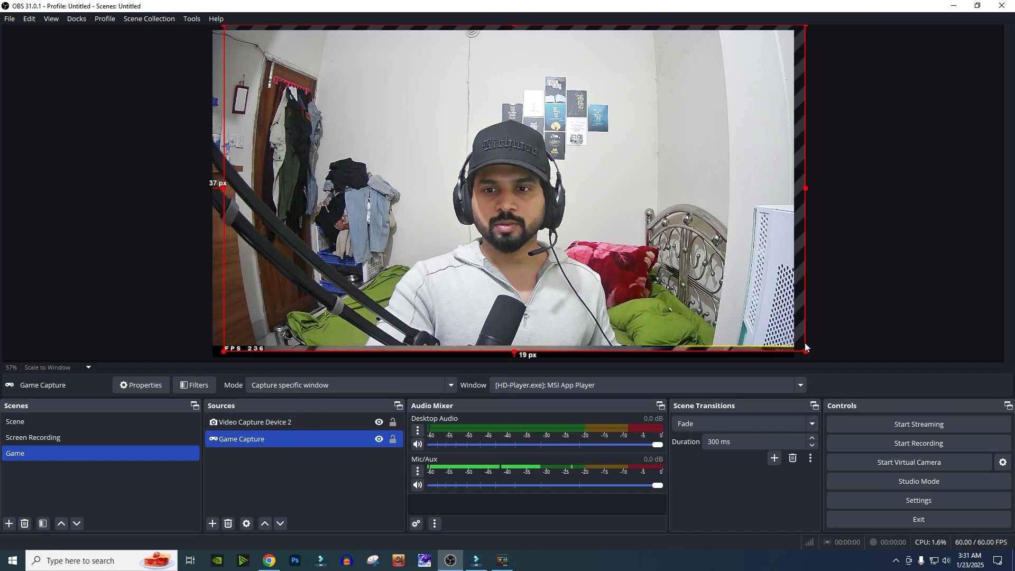
- Crop the game capture source slightly from its bottom-right corner
{"action": "mouse_move", "coordinate": [806, 352]}
{"action": "left_mouse_down"}
{"action": "mouse_move", "coordinate": [838, 364]}
{"action": "mouse_move", "coordinate": [792, 348]}
{"action": "left_mouse_up"}
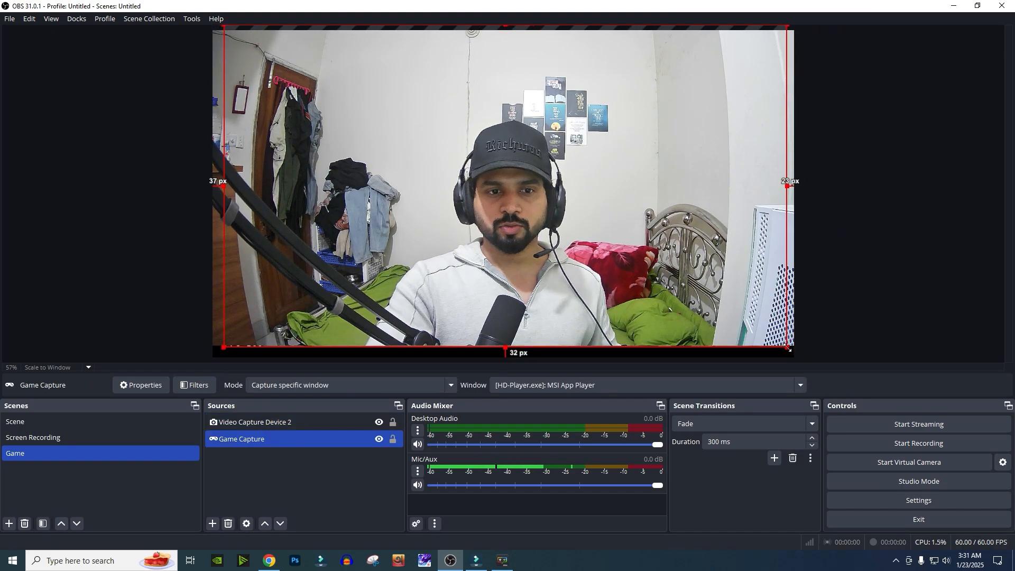
- Move the webcam source to the left and enlarge it from its bottom-right corner
{"action": "left_click_drag", "start_coordinate": [665, 206], "coordinate": [561, 195]}
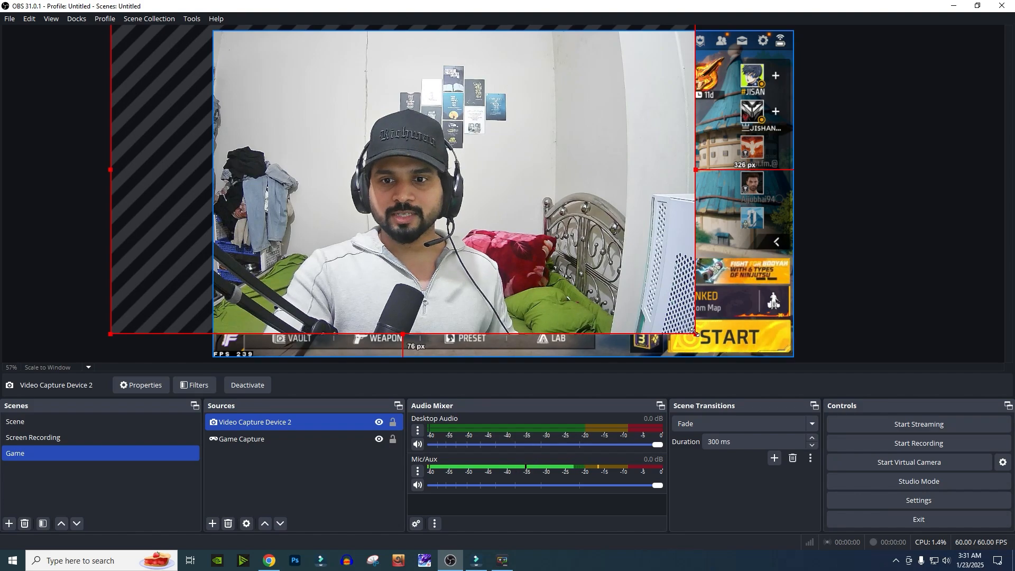
{"action": "left_click_drag", "start_coordinate": [694, 331], "coordinate": [813, 403]}
{"action": "left_click_drag", "start_coordinate": [678, 248], "coordinate": [683, 196]}
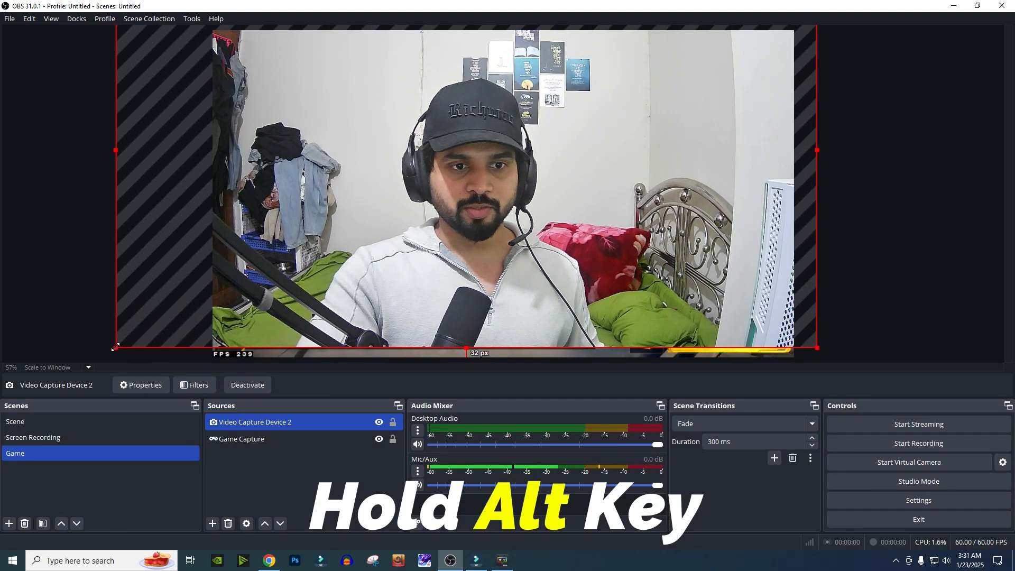
- Crop the webcam source's bottom, left and right edges and reposition it within the canvas
{"action": "left_click_drag", "start_coordinate": [116, 348], "coordinate": [214, 368]}
{"action": "left_click_drag", "start_coordinate": [556, 159], "coordinate": [533, 169]}
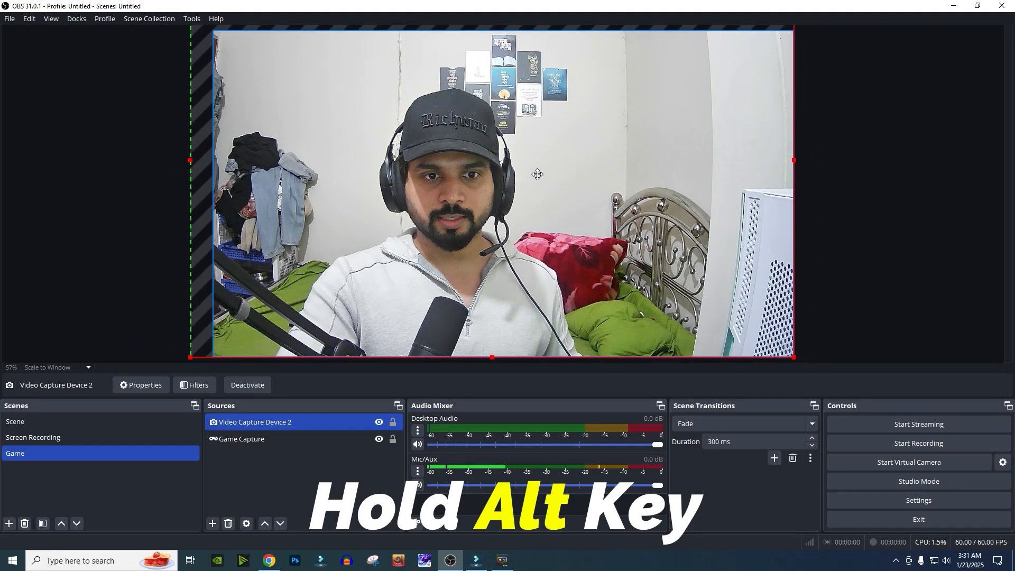
{"action": "left_click_drag", "start_coordinate": [190, 159], "coordinate": [266, 168]}
{"action": "left_click_drag", "start_coordinate": [794, 159], "coordinate": [721, 161]}
{"action": "left_click_drag", "start_coordinate": [639, 182], "coordinate": [587, 174]}
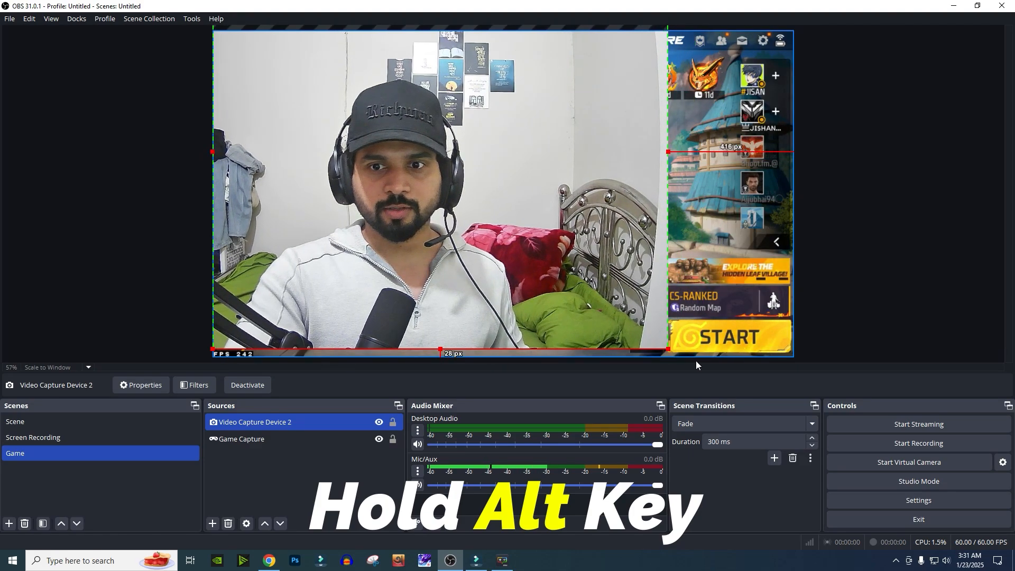
{"action": "left_click_drag", "start_coordinate": [666, 350], "coordinate": [801, 452]}
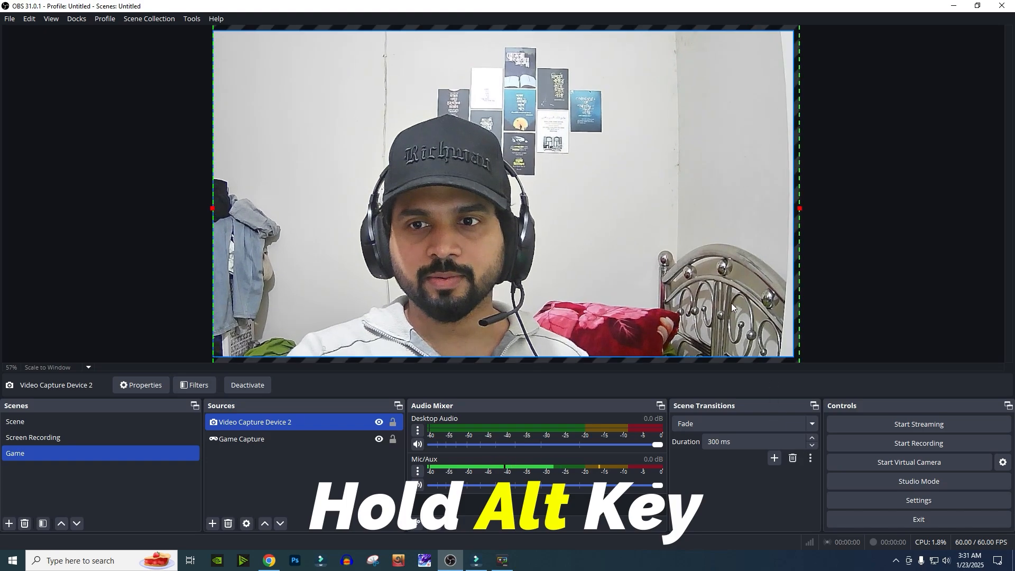
{"action": "left_click_drag", "start_coordinate": [723, 284], "coordinate": [731, 216]}
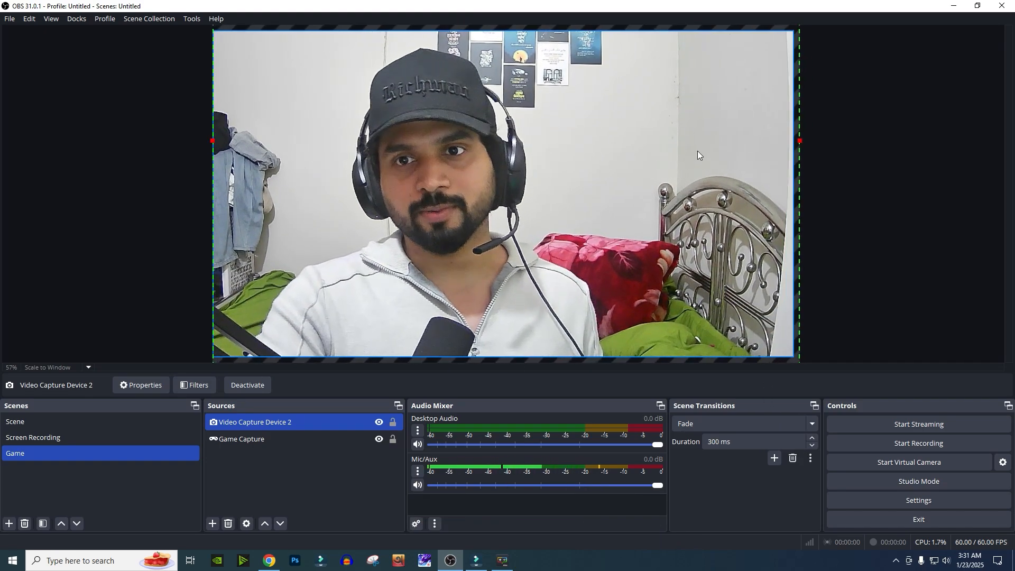
{"action": "left_click_drag", "start_coordinate": [697, 151], "coordinate": [689, 226]}
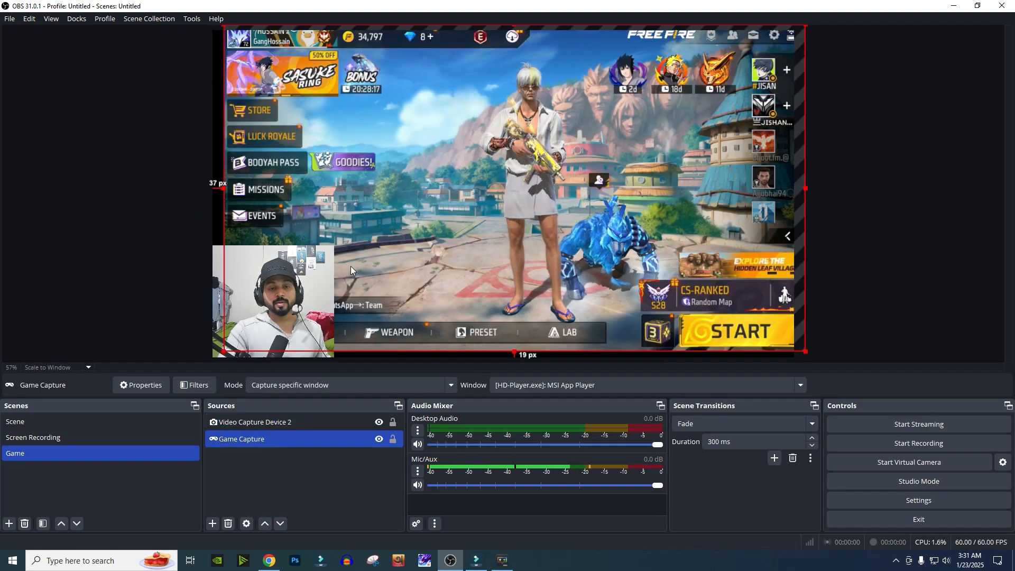
- Nudge the game capture source slightly down to fit the canvas
{"action": "left_click_drag", "start_coordinate": [386, 137], "coordinate": [388, 144]}
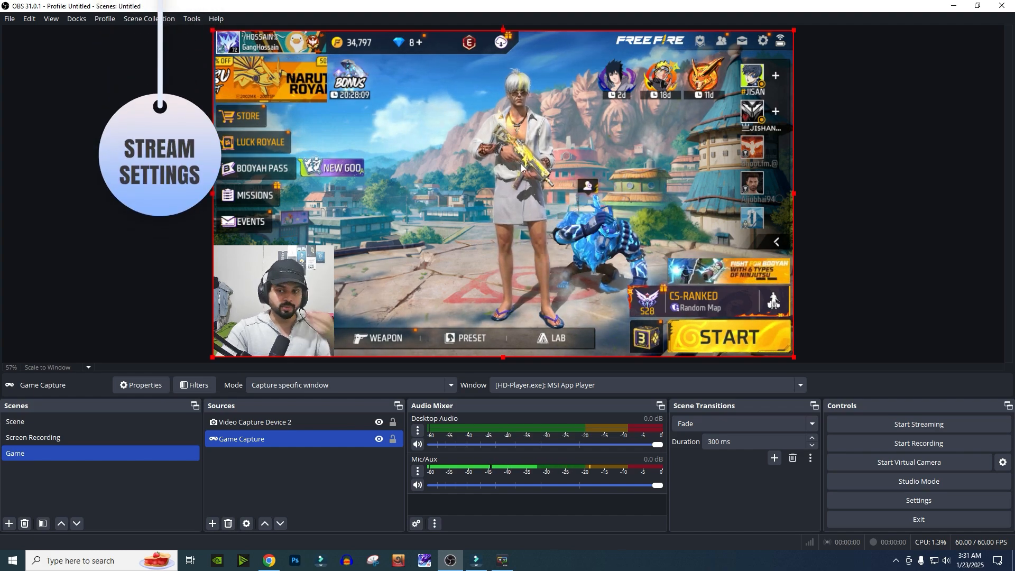
- Open Settings on the Video page and set both the base and output resolution to 1920x1080
{"action": "left_click", "coordinate": [923, 503]}
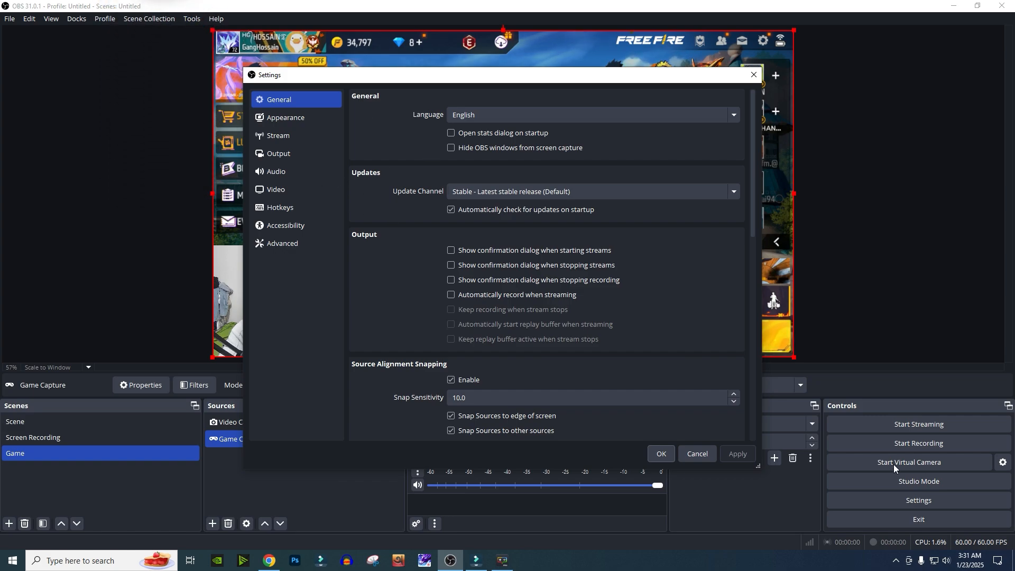
{"action": "left_click", "coordinate": [276, 190]}
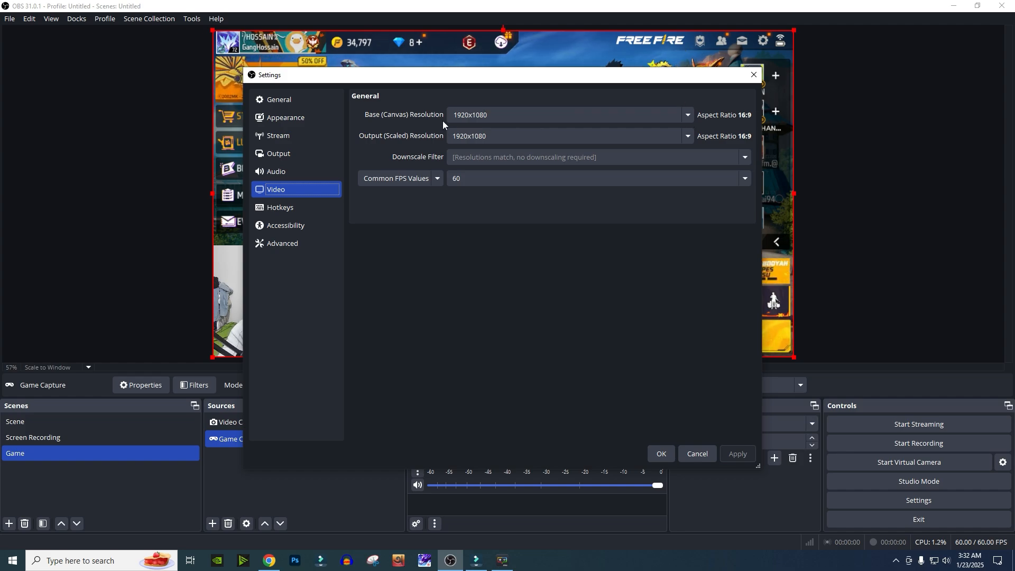
{"action": "left_click", "coordinate": [688, 115]}
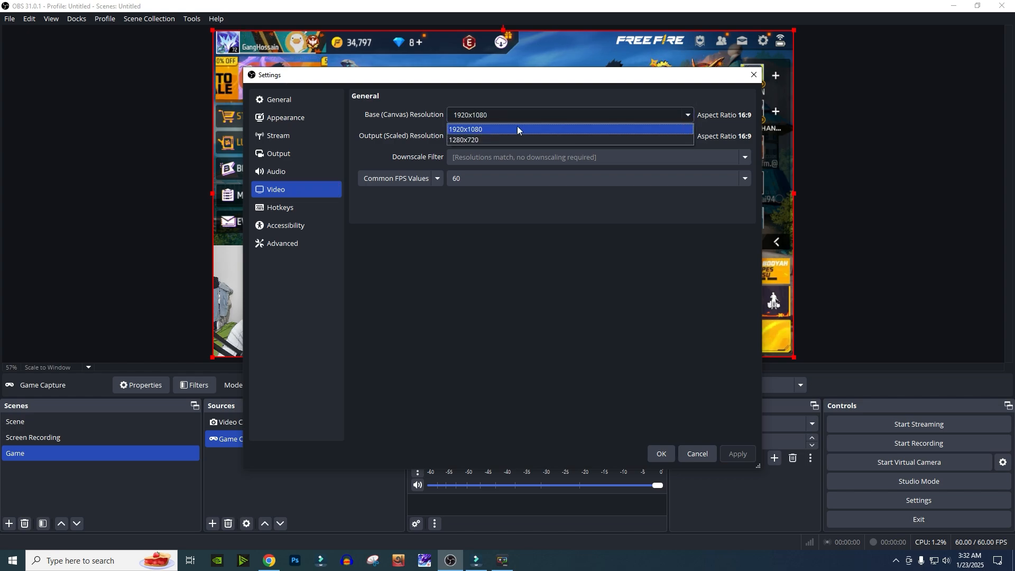
{"action": "left_click", "coordinate": [488, 129]}
{"action": "left_click", "coordinate": [692, 114]}
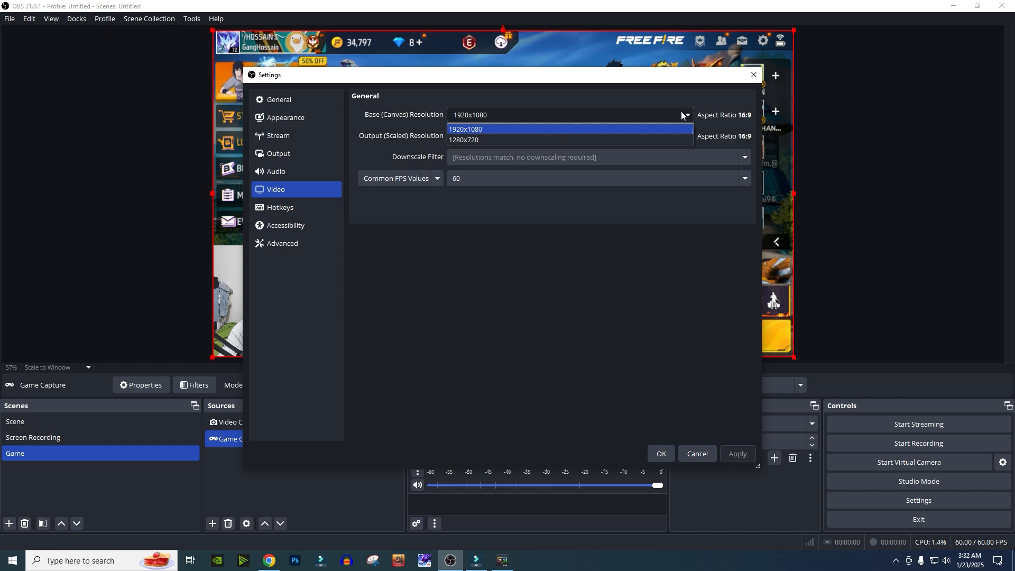
{"action": "left_click", "coordinate": [488, 130]}
{"action": "left_click", "coordinate": [687, 137]}
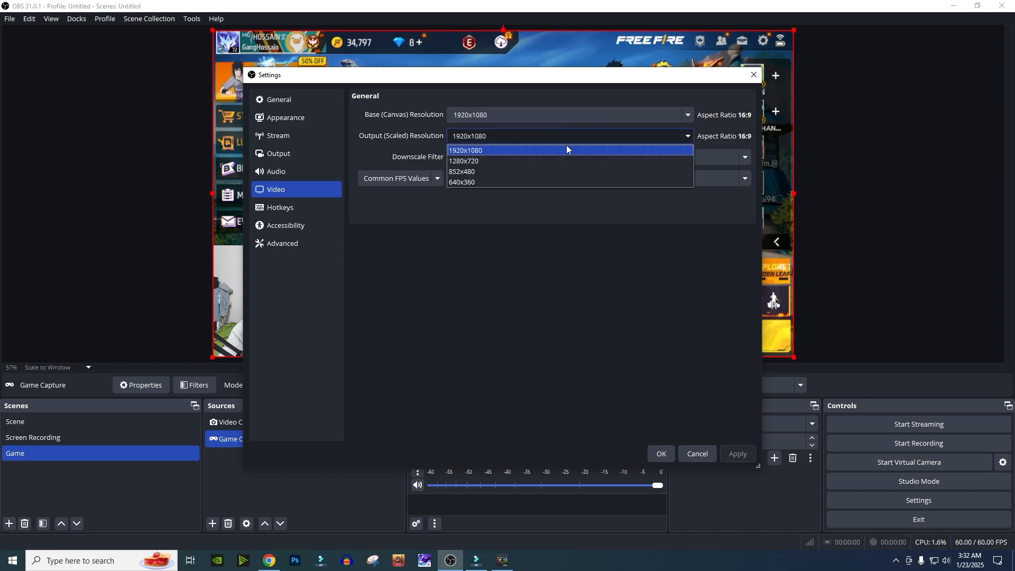
{"action": "left_click", "coordinate": [494, 150]}
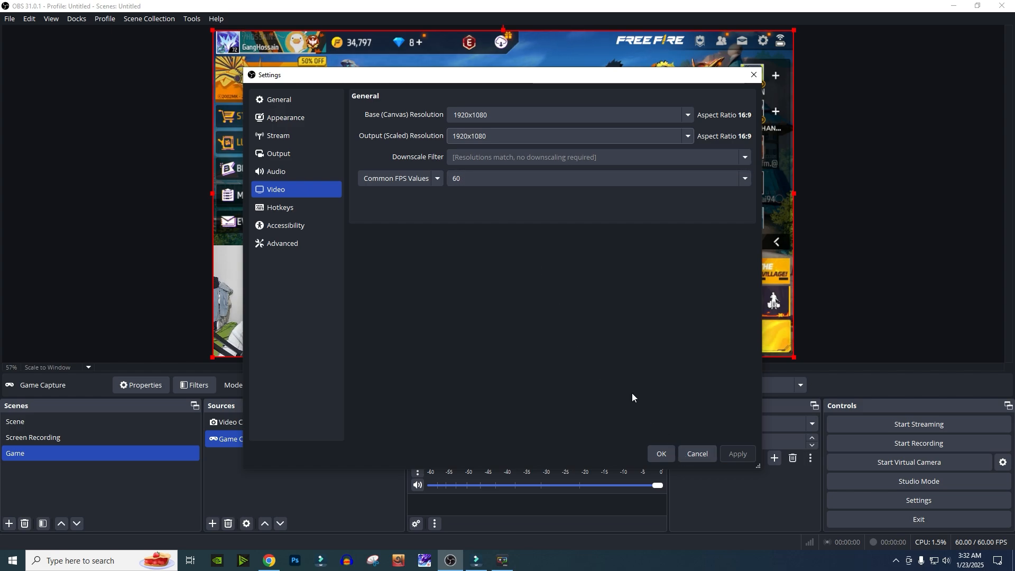
- Recheck the base and output resolution lists, keeping 1920x1080 for both
{"action": "left_click", "coordinate": [688, 117]}
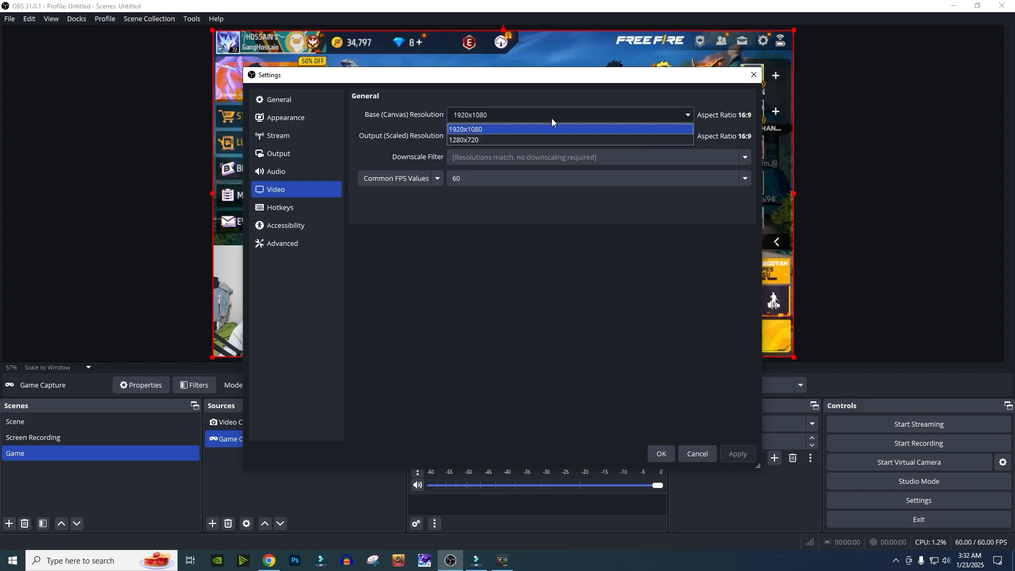
{"action": "left_click", "coordinate": [469, 130]}
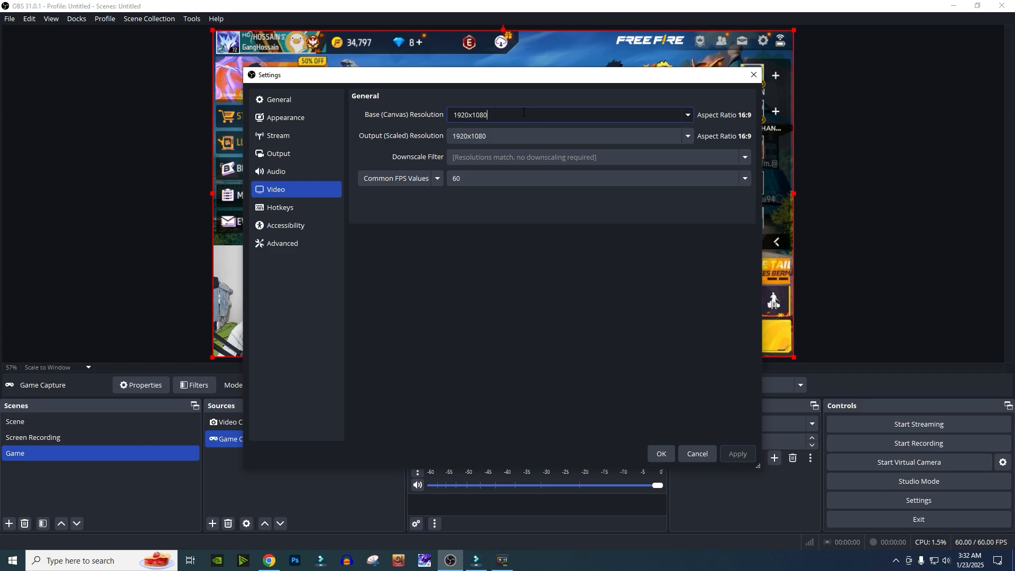
{"action": "left_click", "coordinate": [688, 138]}
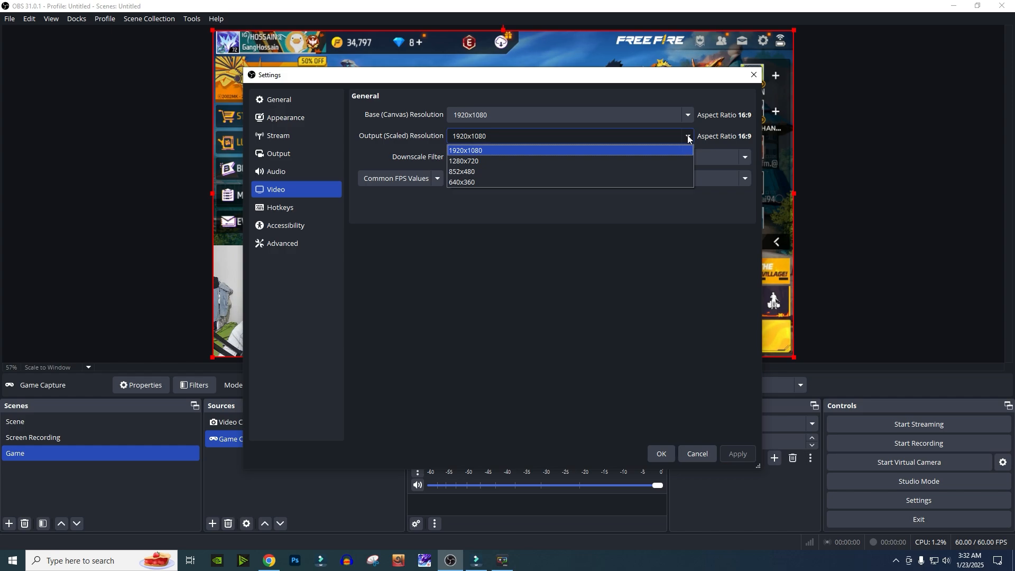
{"action": "left_click", "coordinate": [687, 137]}
{"action": "left_click", "coordinate": [687, 138]}
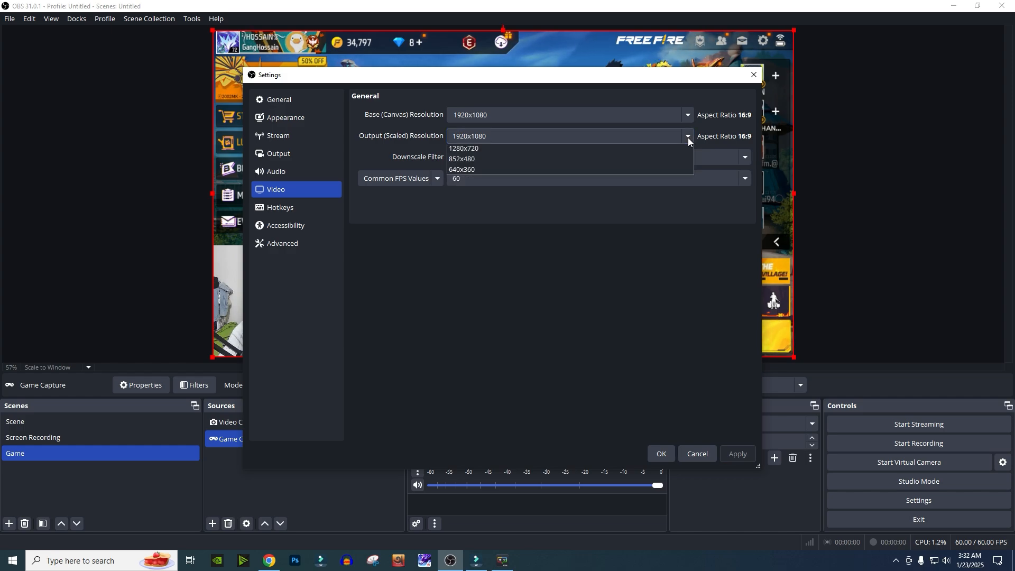
{"action": "left_click", "coordinate": [686, 138]}
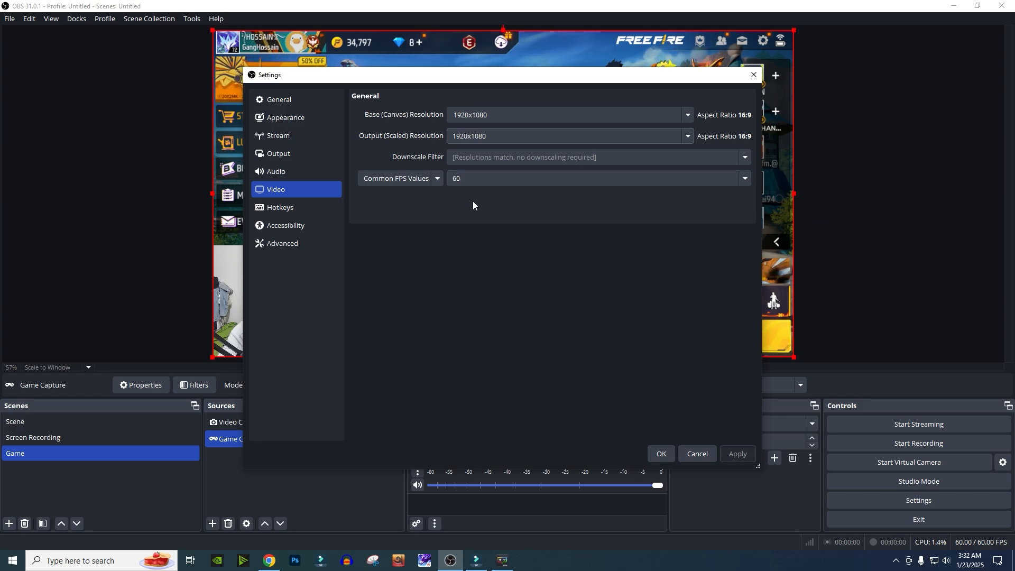
- Open the Output page and set the Output Mode to Advanced
{"action": "left_click", "coordinate": [281, 154]}
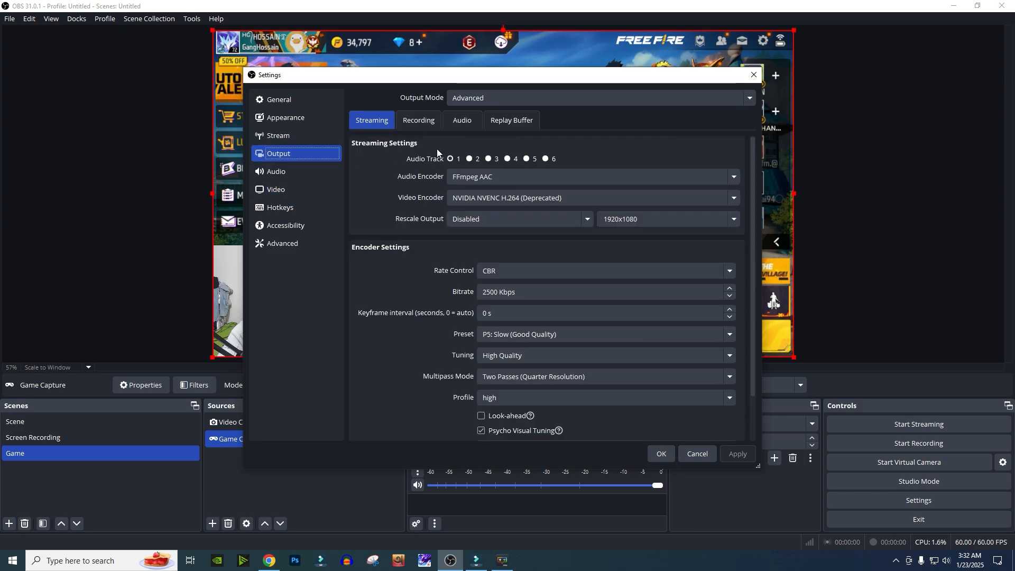
{"action": "left_click", "coordinate": [477, 100]}
{"action": "left_click", "coordinate": [468, 113]}
{"action": "left_click", "coordinate": [493, 100]}
{"action": "left_click", "coordinate": [474, 123]}
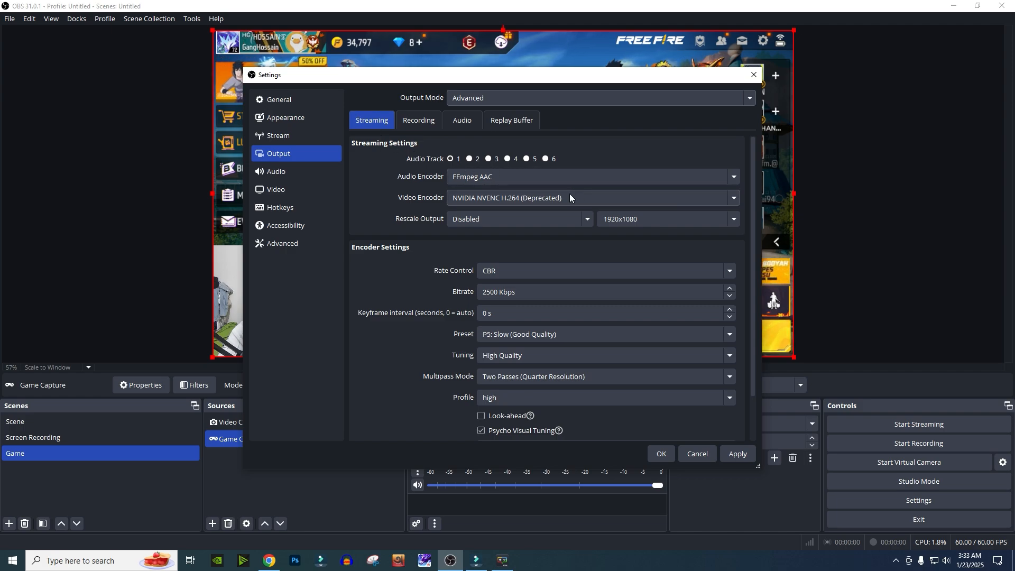
- Set the streaming video encoder to NVIDIA NVENC H.264 with a 10000 Kbps bitrate, then save the settings
{"action": "left_click", "coordinate": [520, 199]}
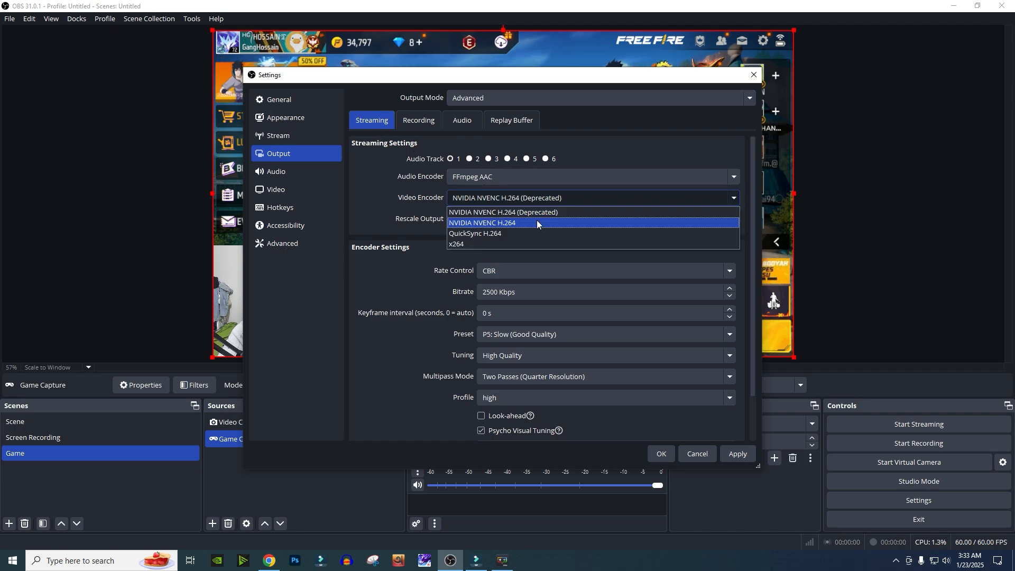
{"action": "left_click", "coordinate": [501, 223]}
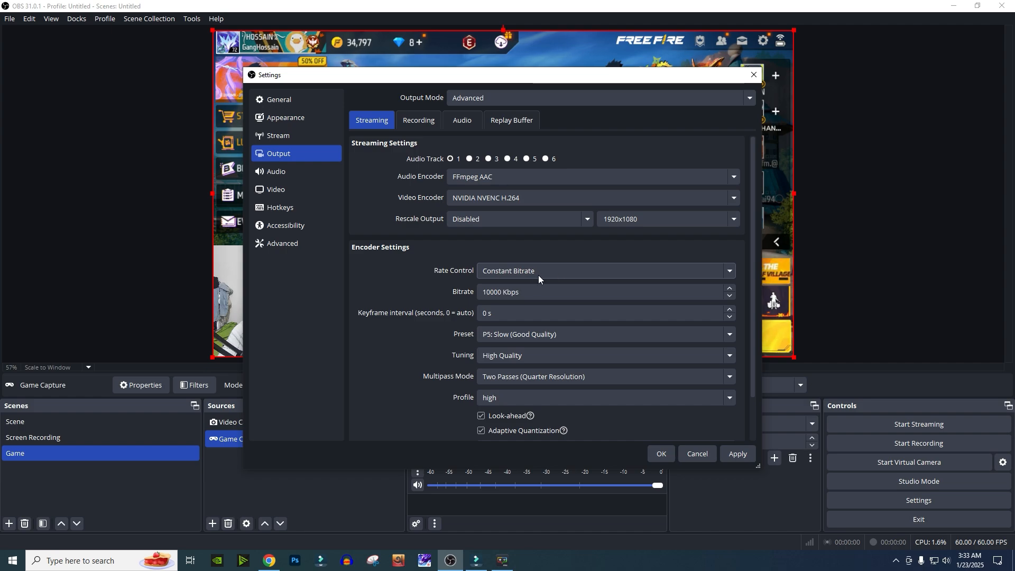
{"action": "double_click", "coordinate": [489, 292]}
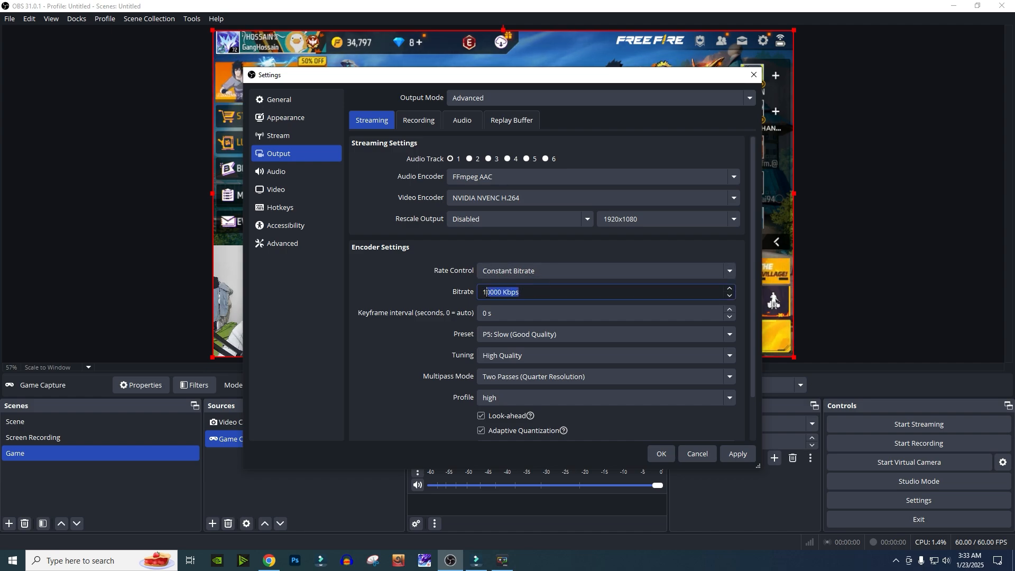
{"action": "left_click", "coordinate": [524, 292]}
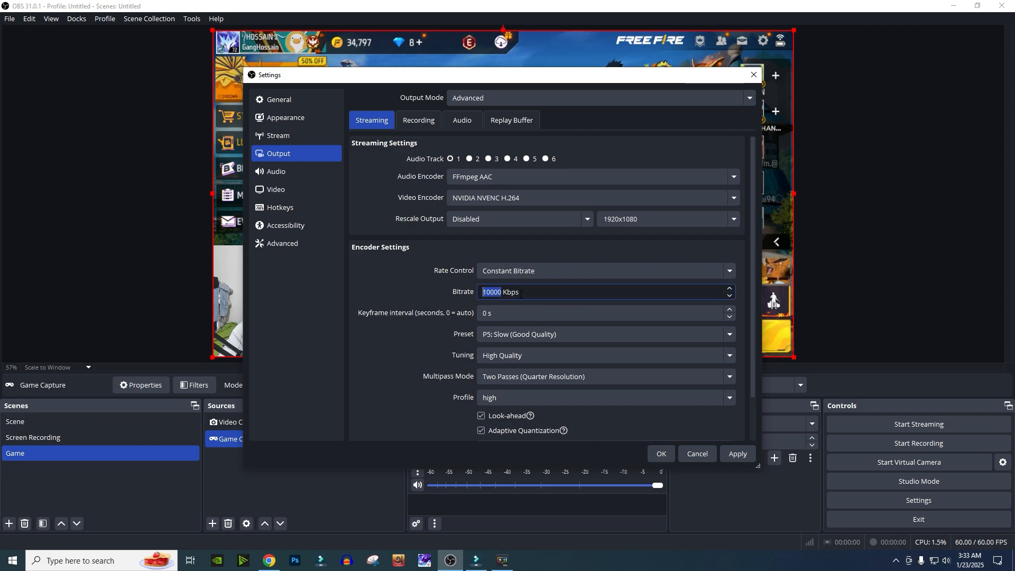
{"action": "left_click", "coordinate": [505, 293]}
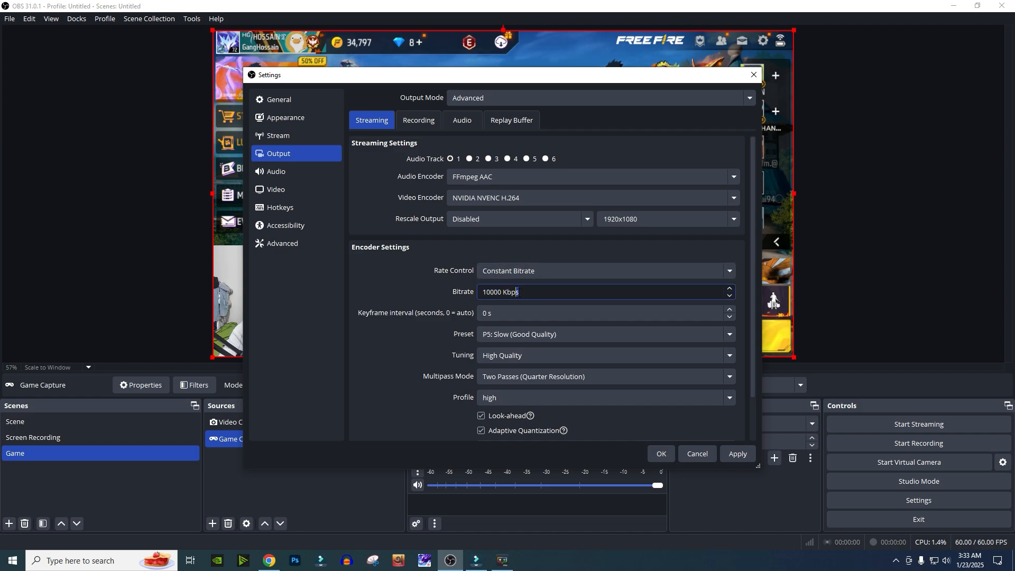
{"action": "left_click", "coordinate": [519, 295]}
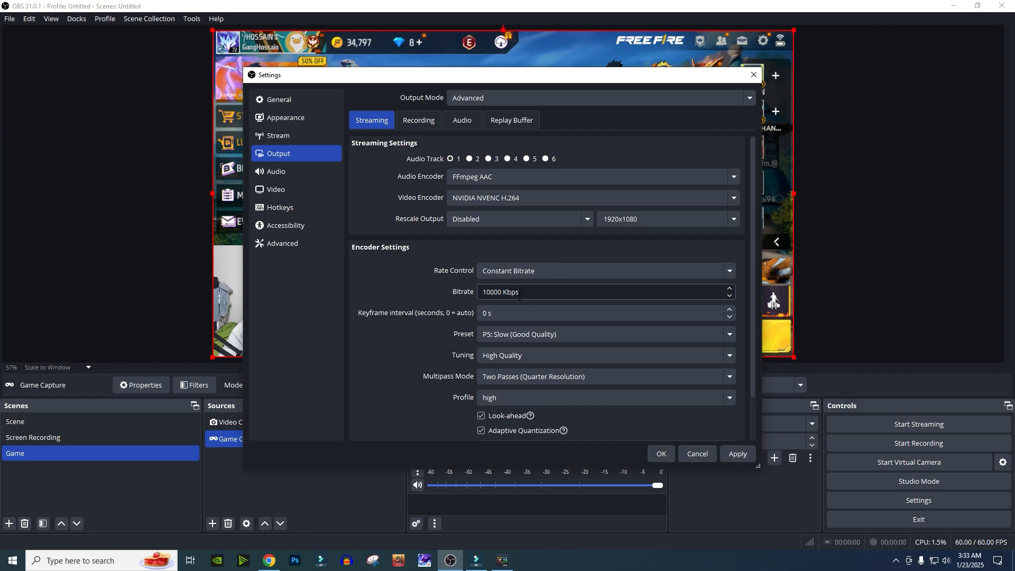
{"action": "double_click", "coordinate": [502, 294]}
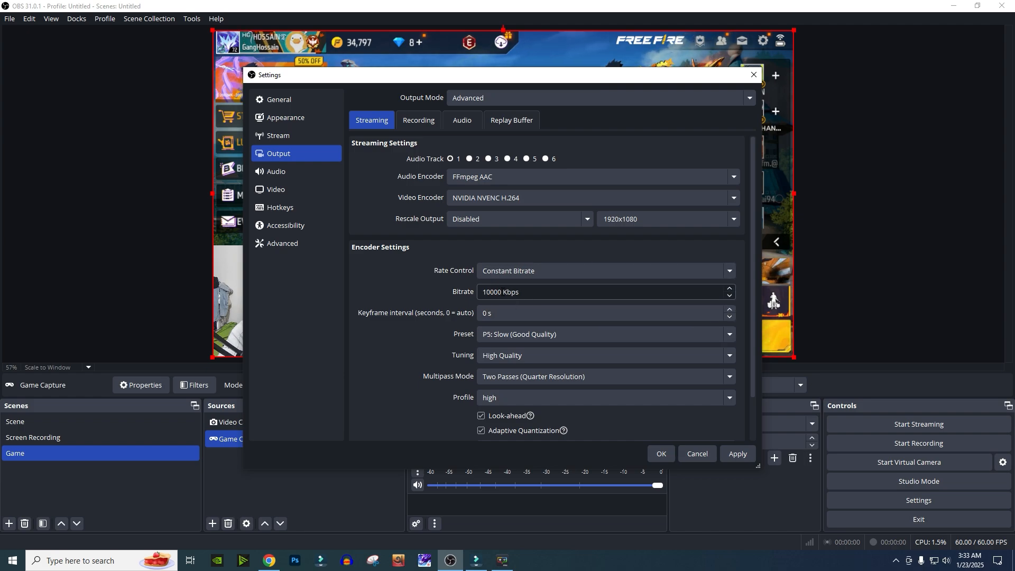
{"action": "scroll", "coordinate": [567, 325], "scroll_direction": "down", "scroll_amount": 2}
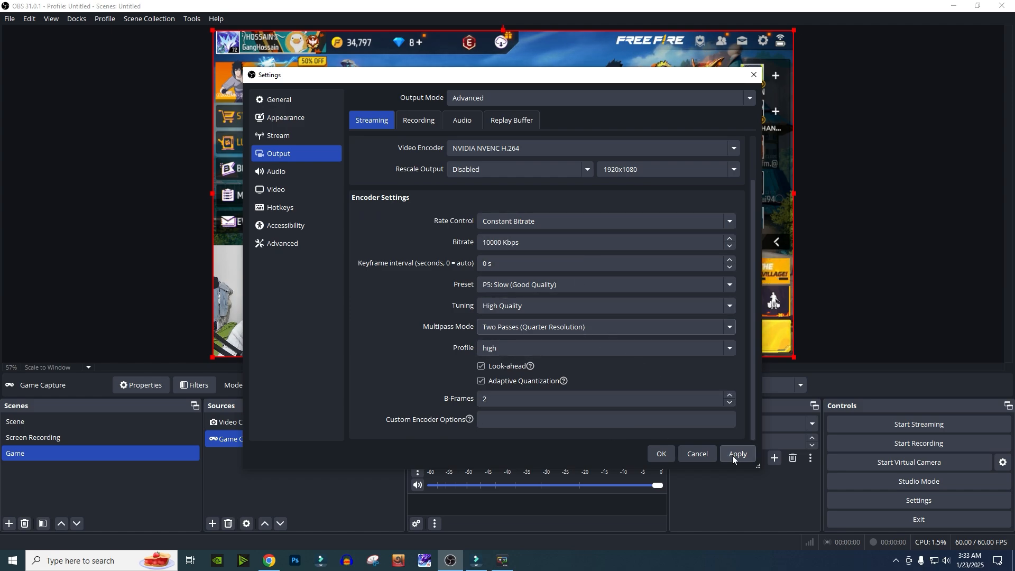
{"action": "left_click", "coordinate": [663, 454]}
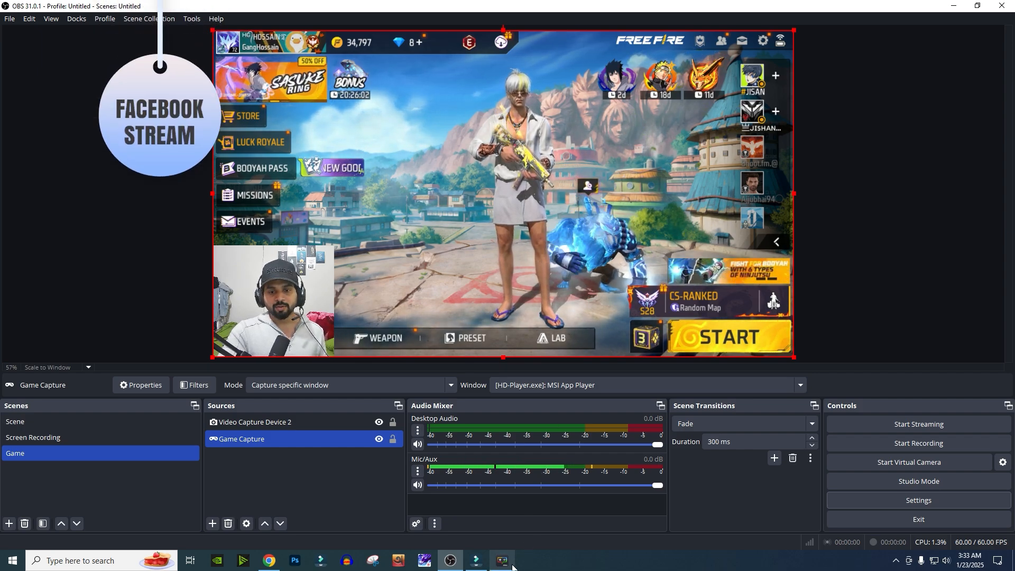
- Switch to the browser and scroll through the Facebook gaming page's profile
{"action": "mouse_move", "coordinate": [486, 563]}
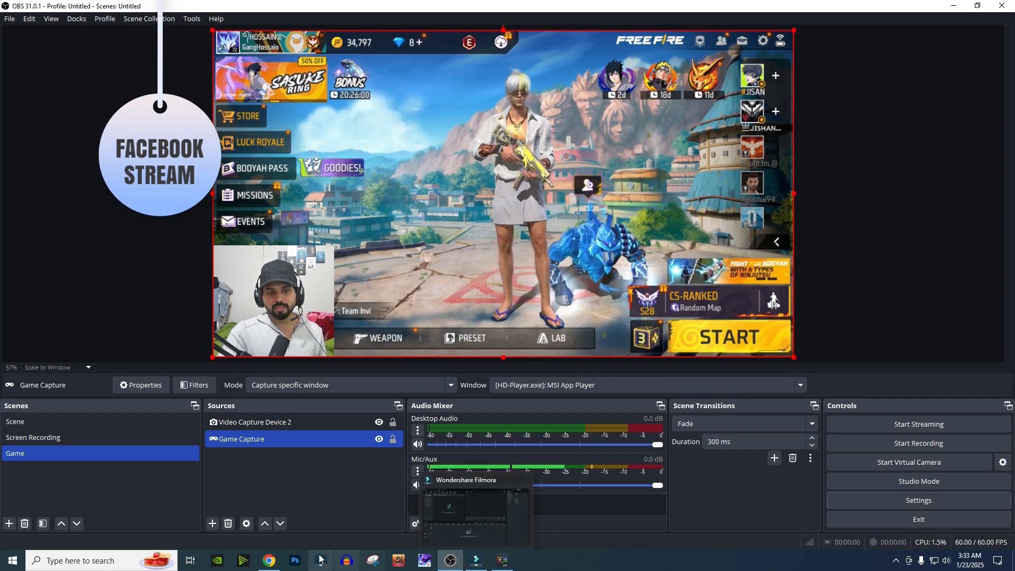
{"action": "left_click", "coordinate": [269, 561]}
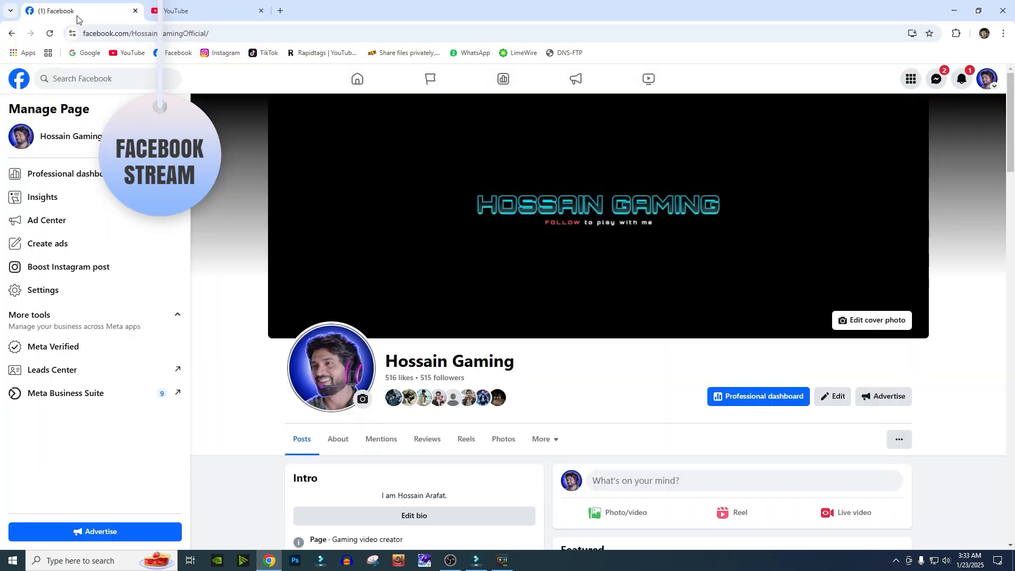
{"action": "scroll", "coordinate": [529, 375], "scroll_direction": "down", "scroll_amount": 3}
{"action": "scroll", "coordinate": [482, 381], "scroll_direction": "up", "scroll_amount": 3}
{"action": "scroll", "coordinate": [491, 392], "scroll_direction": "down", "scroll_amount": 5}
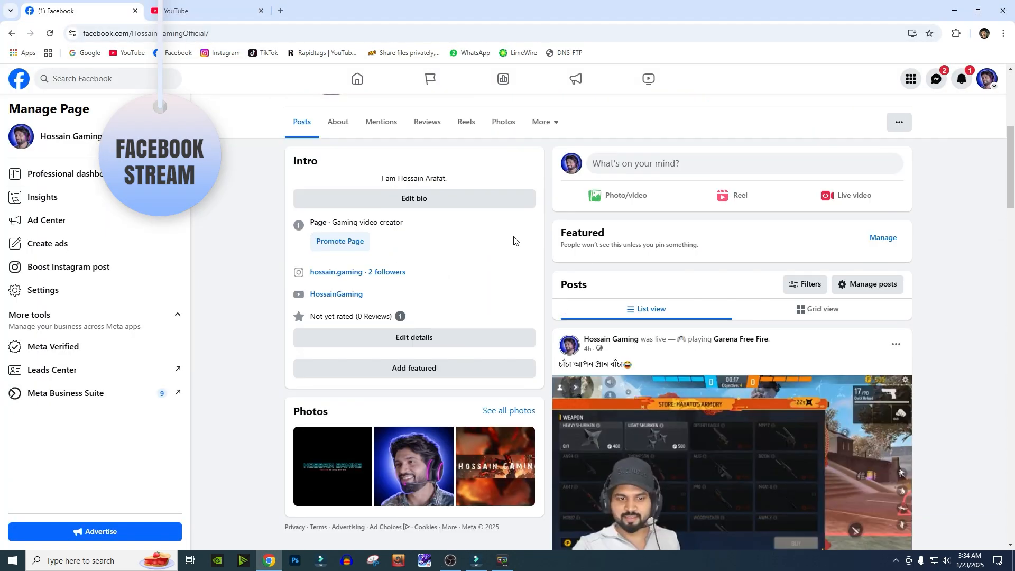
{"action": "scroll", "coordinate": [837, 253], "scroll_direction": "up", "scroll_amount": 3}
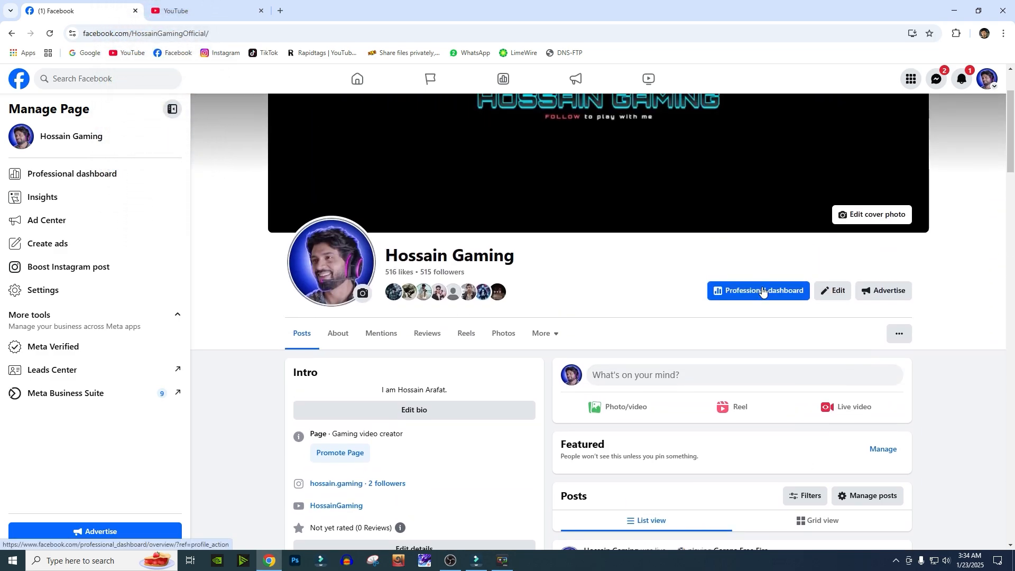
{"action": "scroll", "coordinate": [740, 332], "scroll_direction": "down", "scroll_amount": 7}
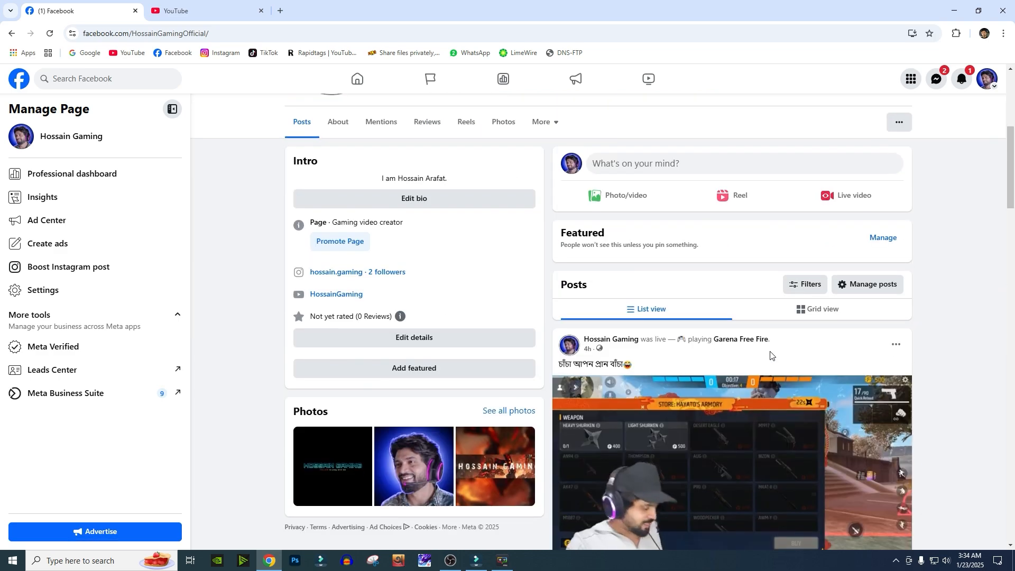
{"action": "scroll", "coordinate": [764, 306], "scroll_direction": "up", "scroll_amount": 6}
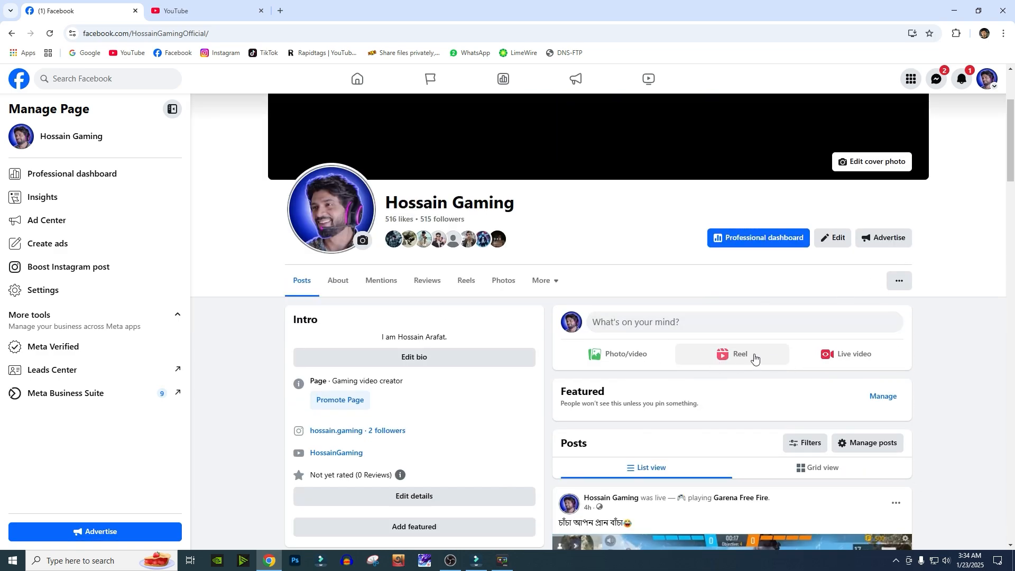
{"action": "scroll", "coordinate": [755, 358], "scroll_direction": "down", "scroll_amount": 7}
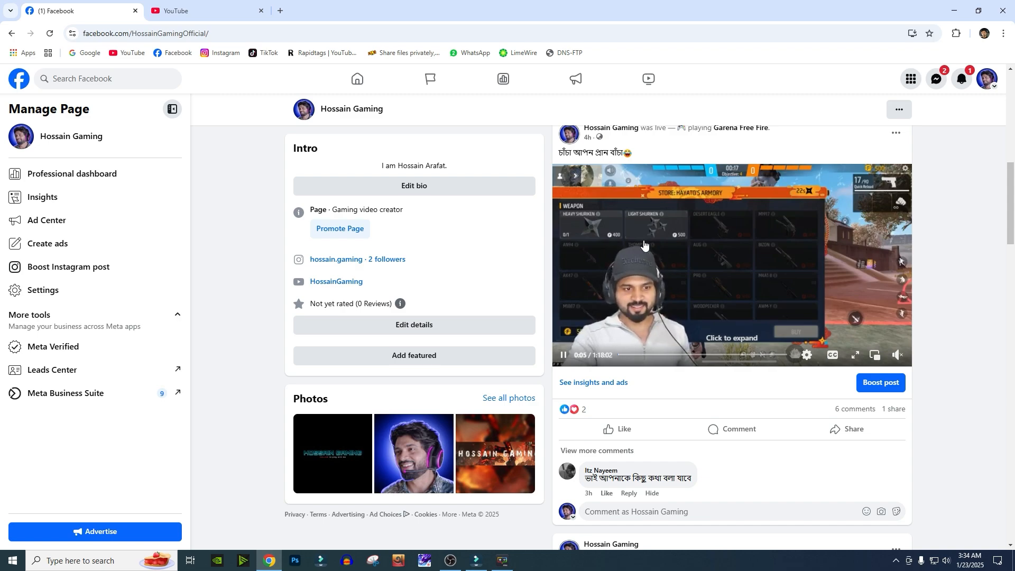
{"action": "left_click", "coordinate": [450, 560]}
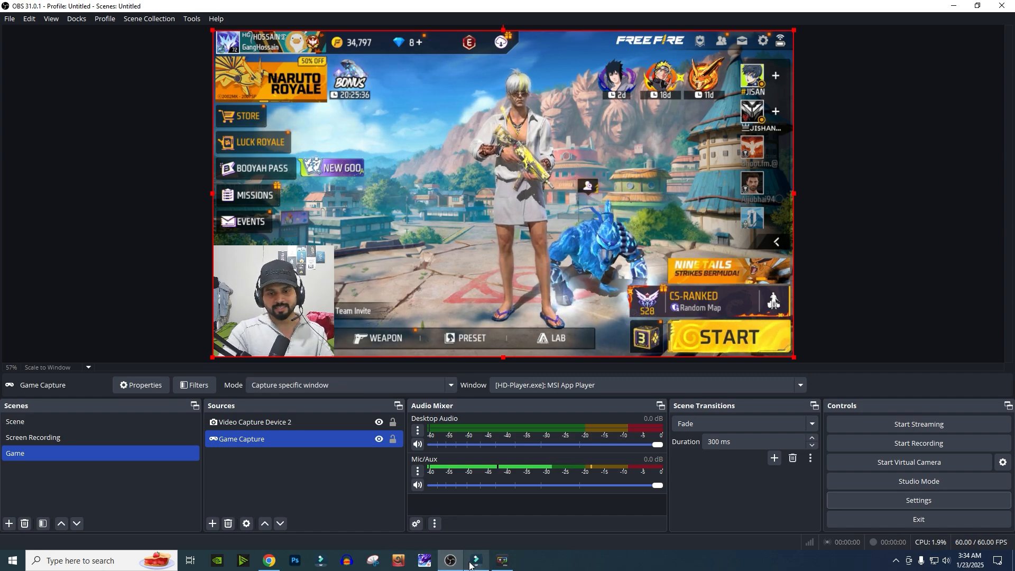
{"action": "left_click", "coordinate": [270, 561]}
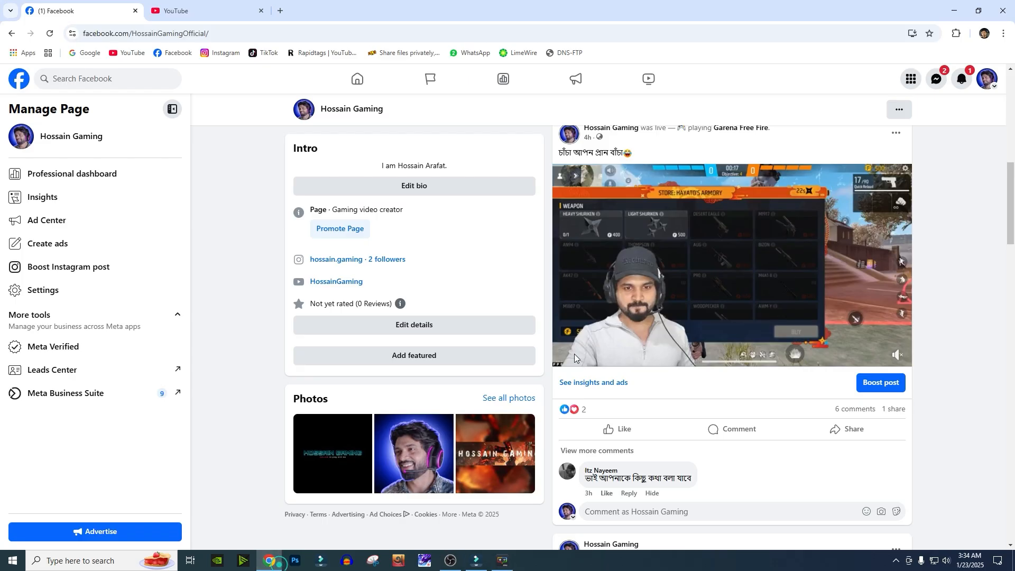
{"action": "scroll", "coordinate": [574, 353], "scroll_direction": "up", "scroll_amount": 2}
{"action": "left_click", "coordinate": [787, 221]}
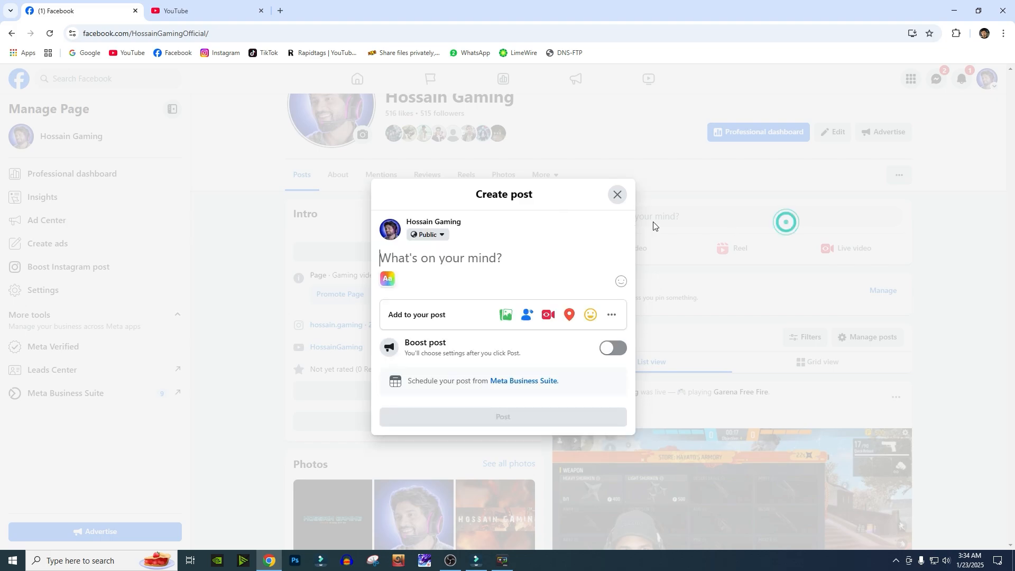
{"action": "left_click", "coordinate": [617, 194]}
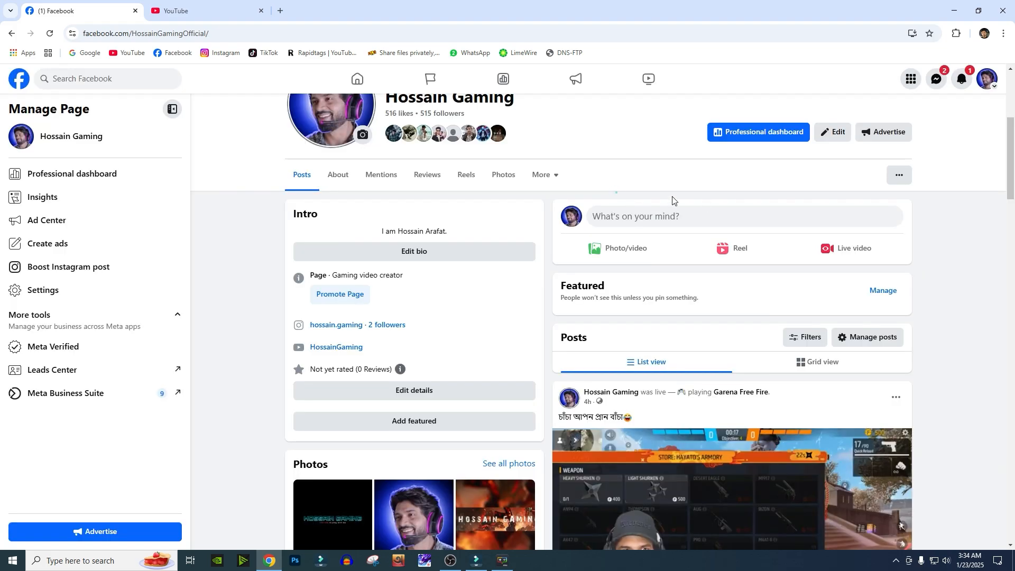
- Open Live video on the page and choose Go live
{"action": "left_click", "coordinate": [851, 254]}
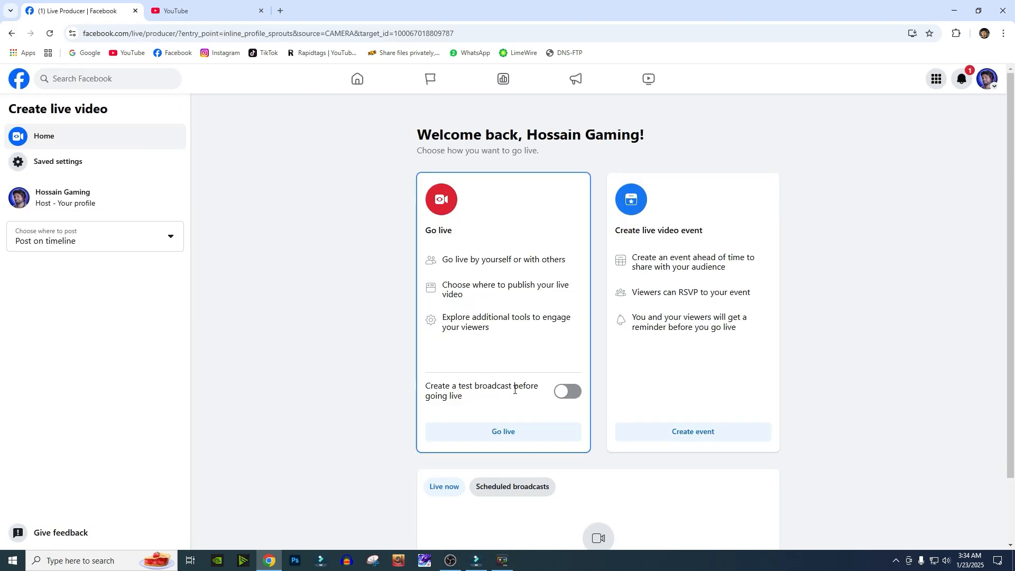
{"action": "scroll", "coordinate": [491, 353], "scroll_direction": "down", "scroll_amount": 2}
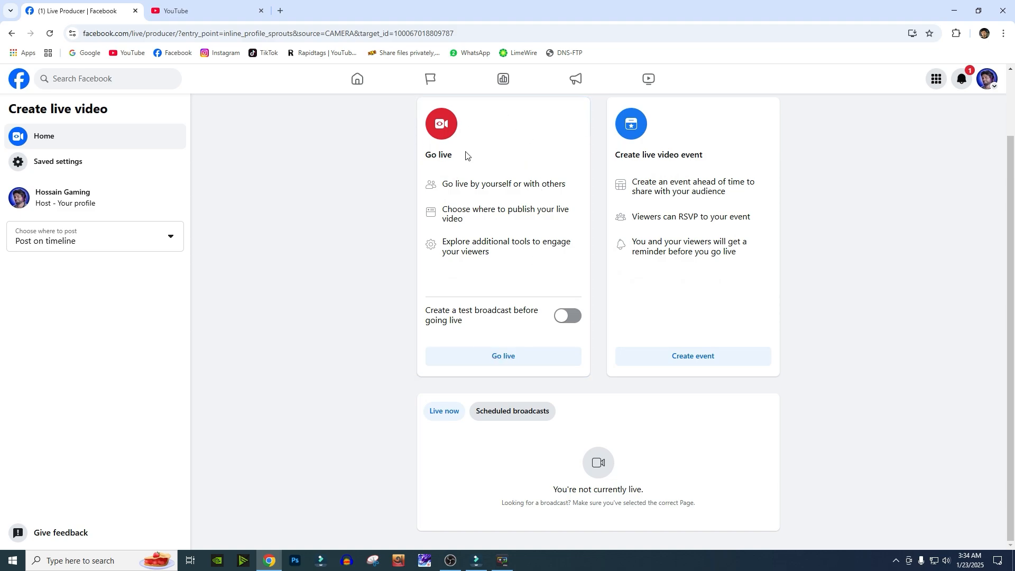
{"action": "left_click", "coordinate": [512, 360]}
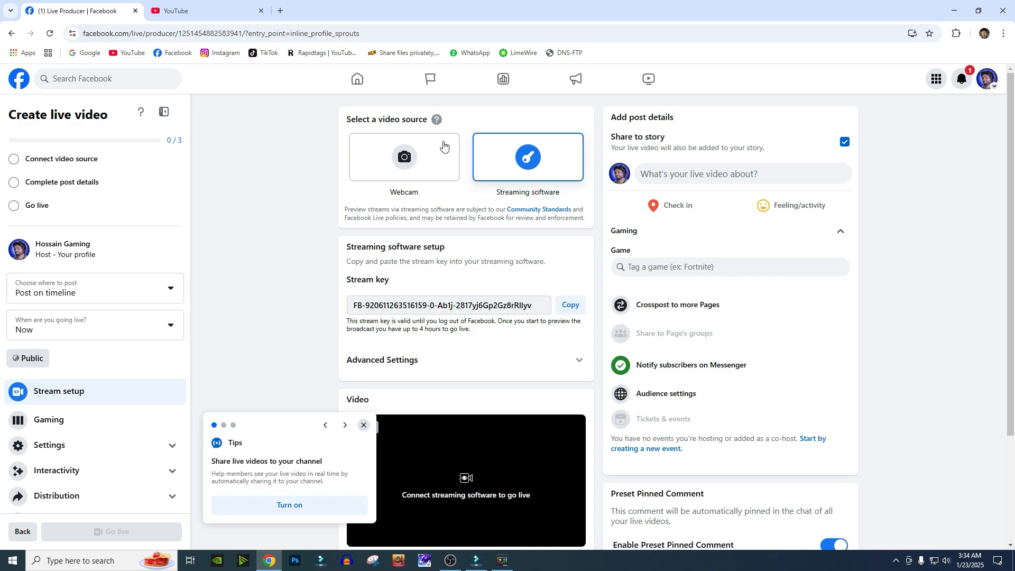
- Copy the stream key from the streaming software setup on the live video page
{"action": "left_click", "coordinate": [449, 561]}
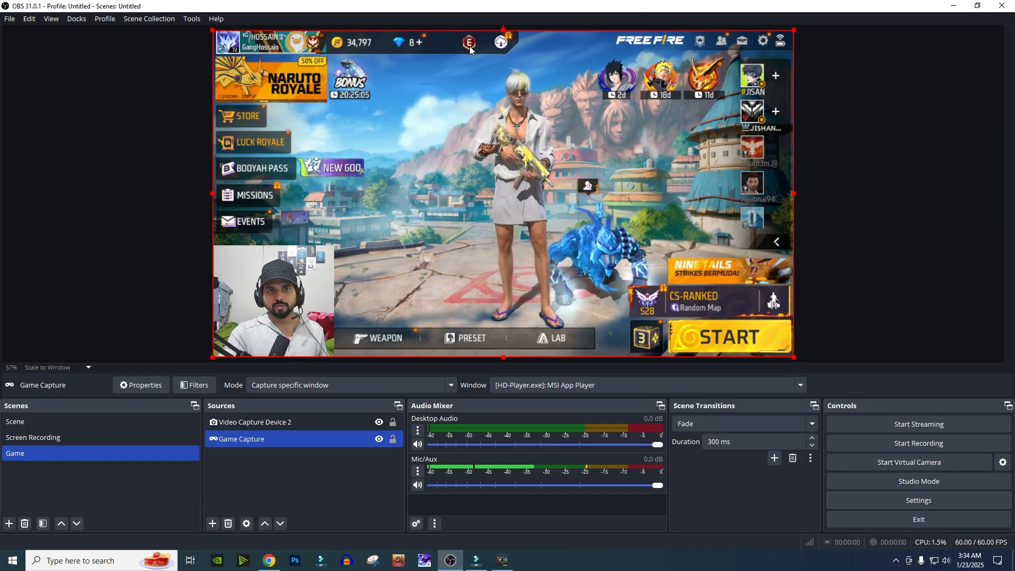
{"action": "left_click", "coordinate": [952, 8]}
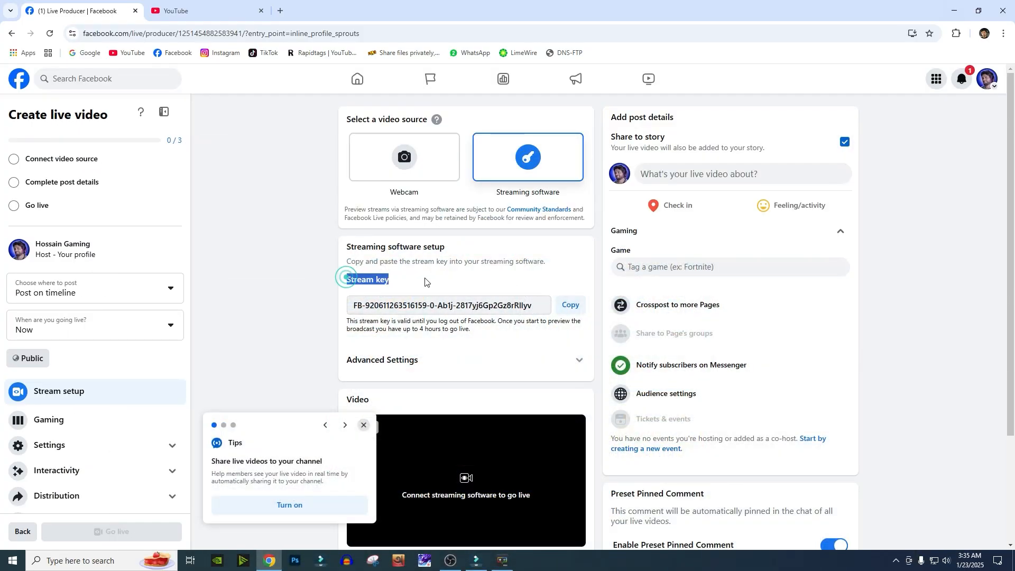
{"action": "left_click_drag", "start_coordinate": [538, 308], "coordinate": [433, 307]}
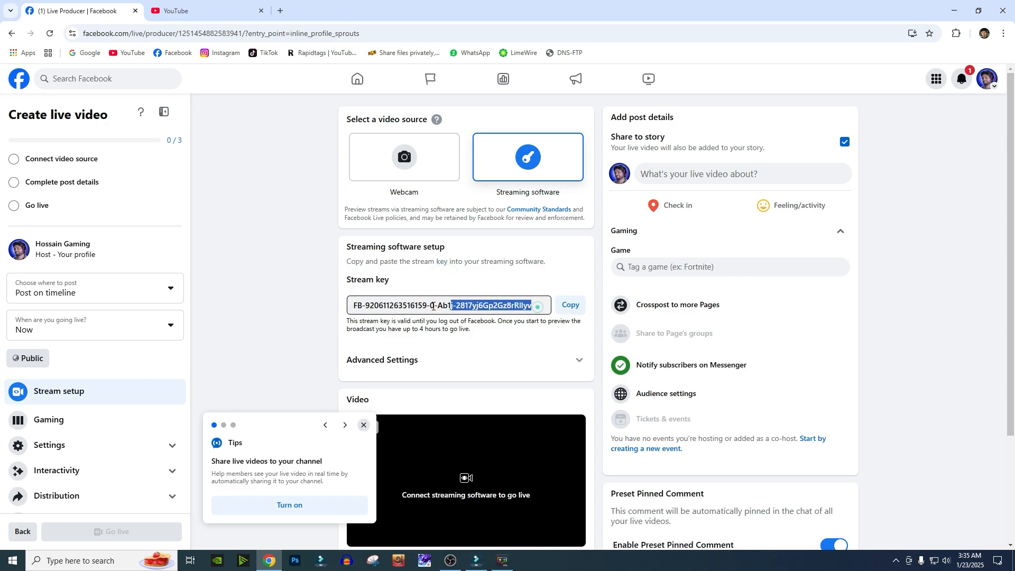
{"action": "left_click", "coordinate": [531, 275]}
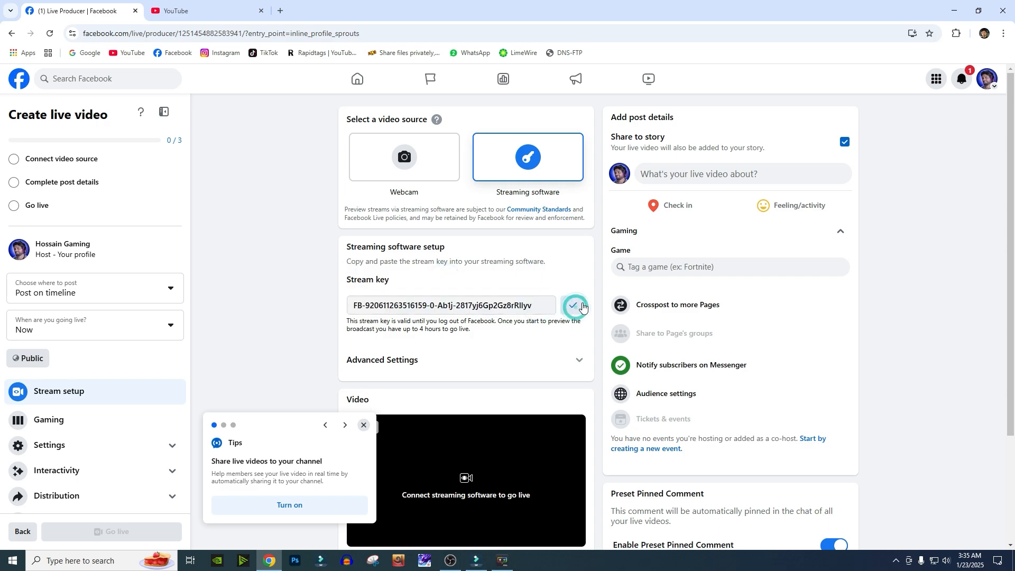
- Open the OBS Stream settings and set the Service to Facebook Live
{"action": "scroll", "coordinate": [529, 439], "scroll_direction": "down", "scroll_amount": 1}
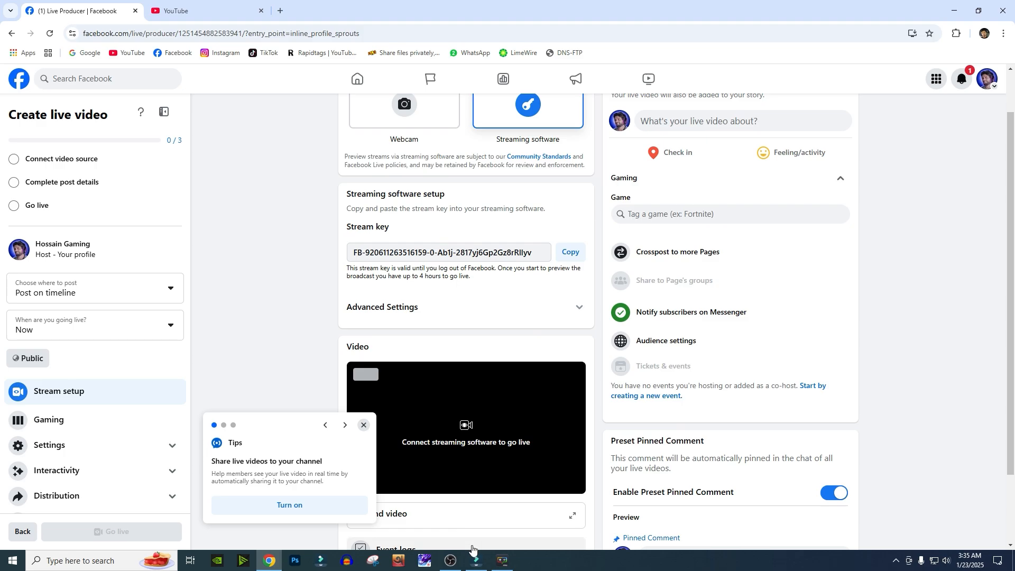
{"action": "left_click", "coordinate": [452, 562]}
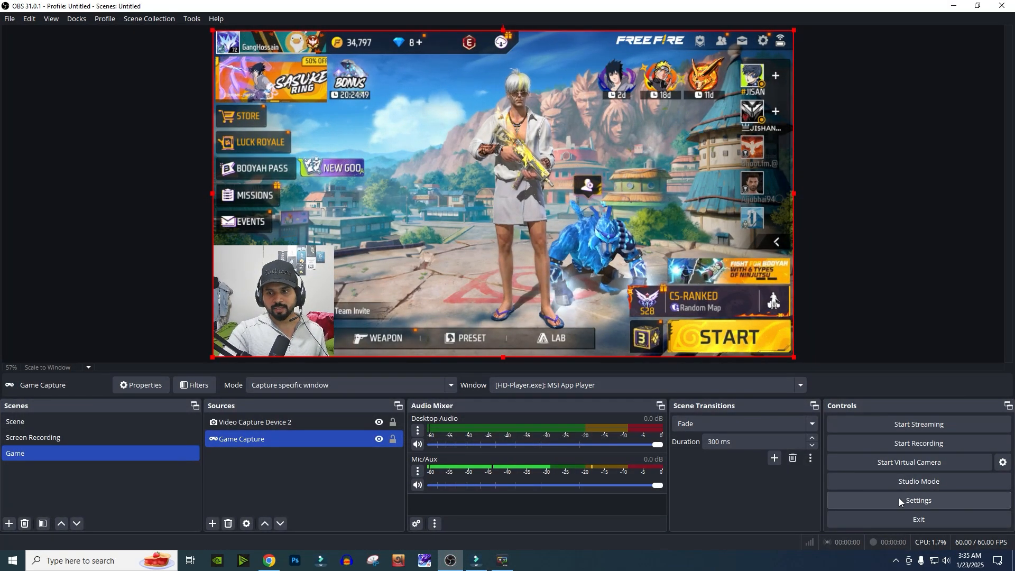
{"action": "left_click", "coordinate": [912, 500]}
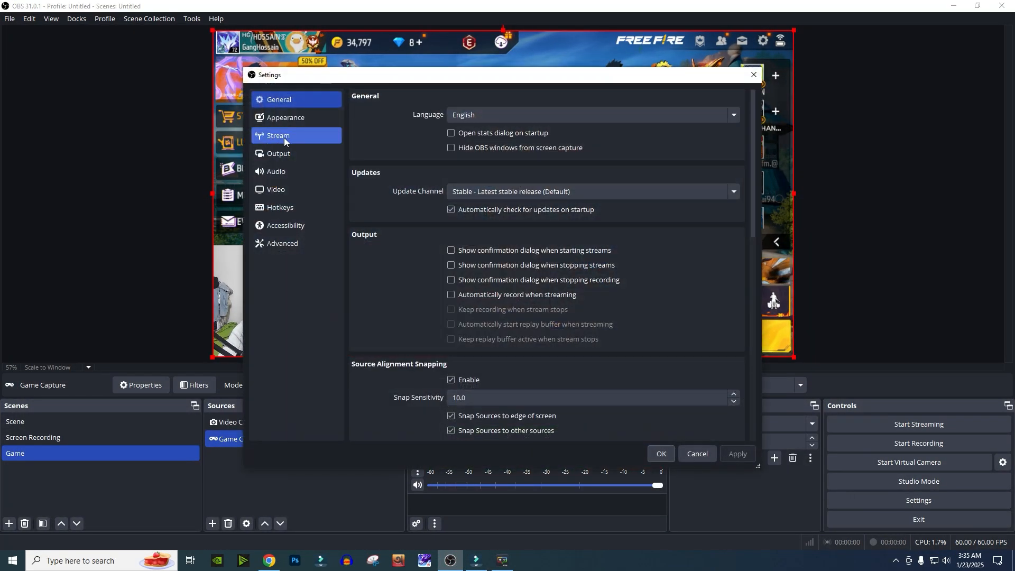
{"action": "left_click", "coordinate": [284, 137]}
{"action": "left_click", "coordinate": [515, 99]}
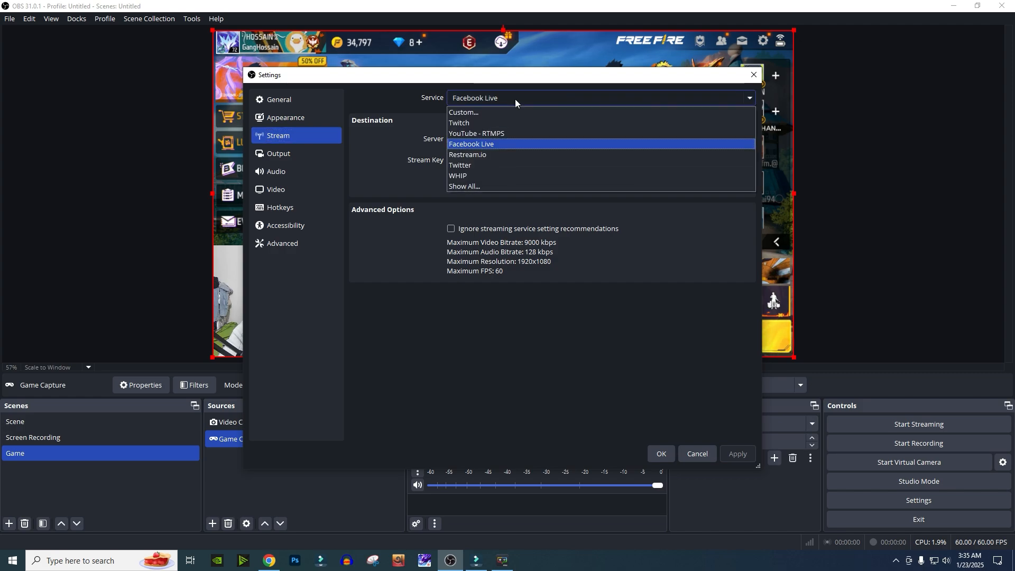
{"action": "left_click", "coordinate": [490, 145]}
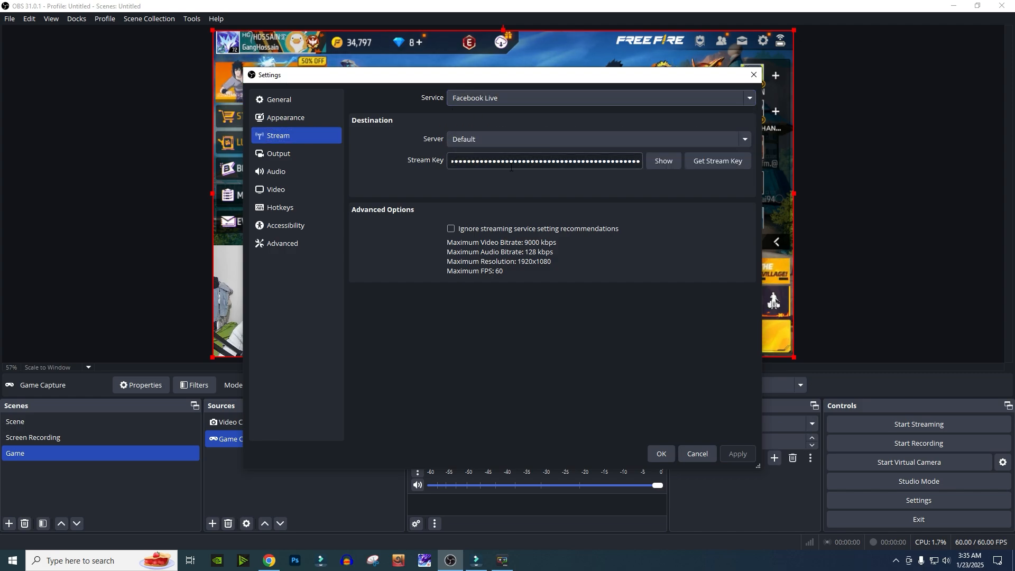
- Paste the copied stream key into the Stream Key field
{"action": "double_click", "coordinate": [580, 158]}
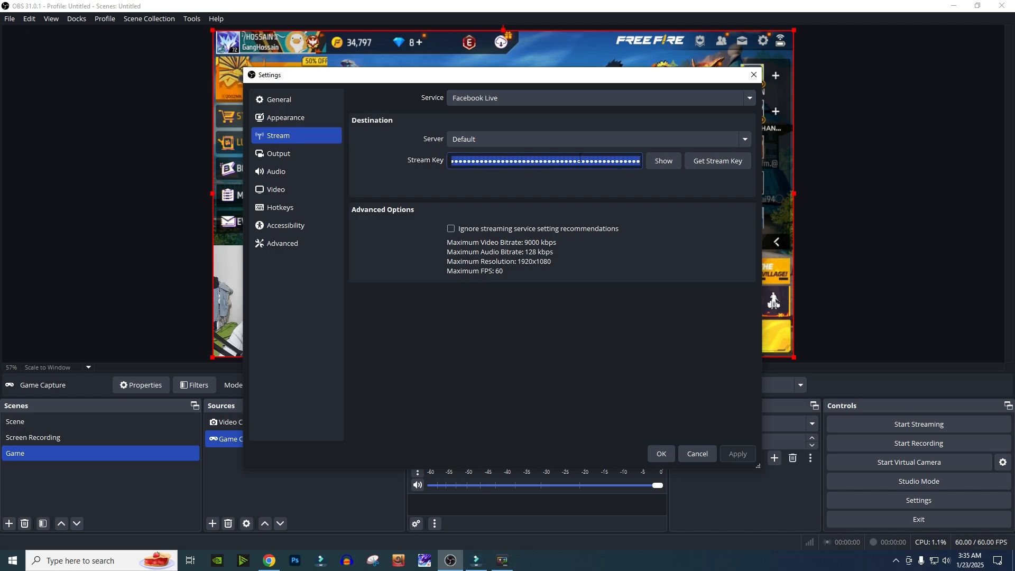
{"action": "right_click", "coordinate": [551, 164]}
{"action": "left_click", "coordinate": [576, 233]}
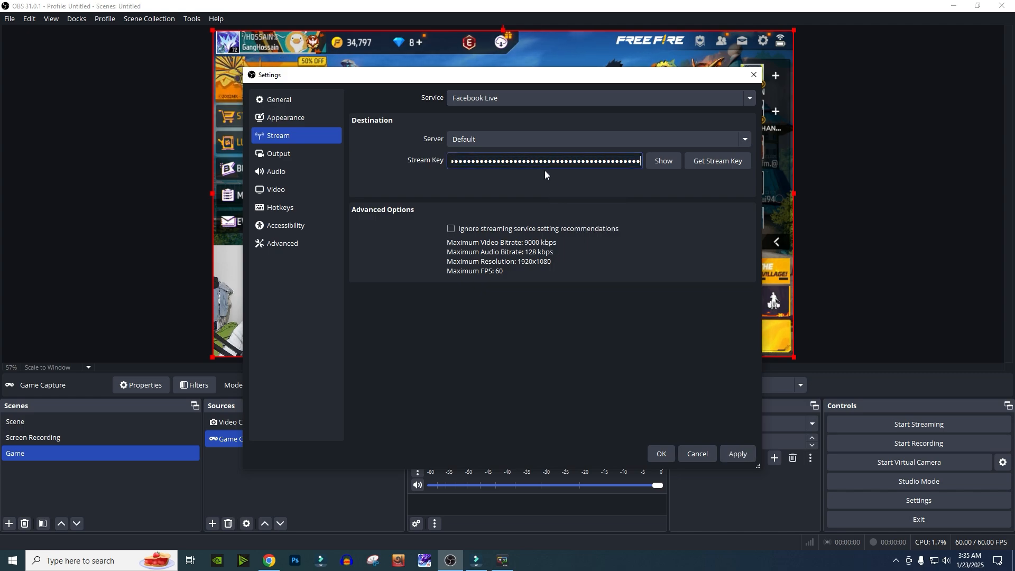
- Save the stream settings and start streaming from OBS
{"action": "left_click", "coordinate": [269, 561]}
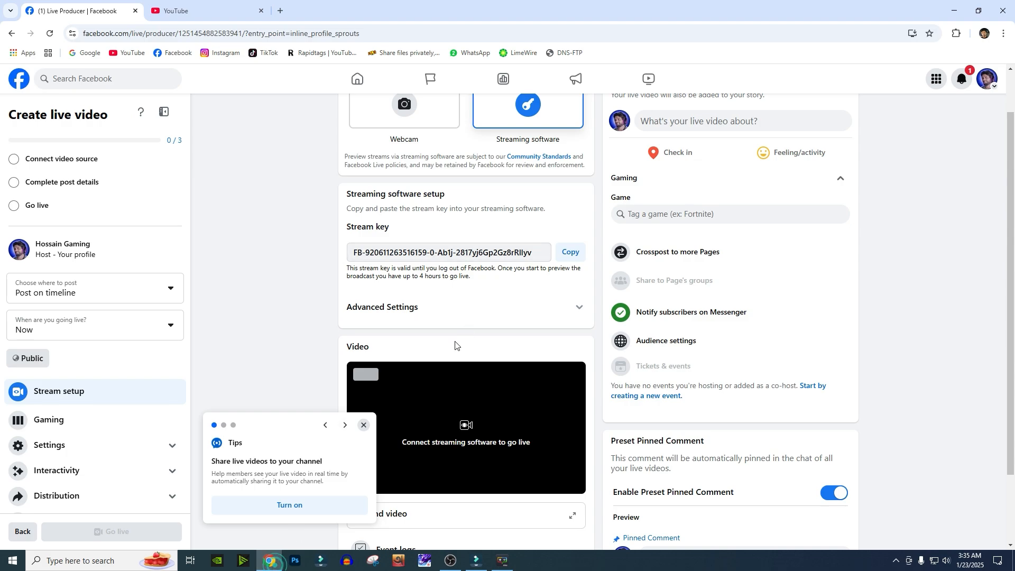
{"action": "left_click_drag", "start_coordinate": [365, 251], "coordinate": [525, 254]}
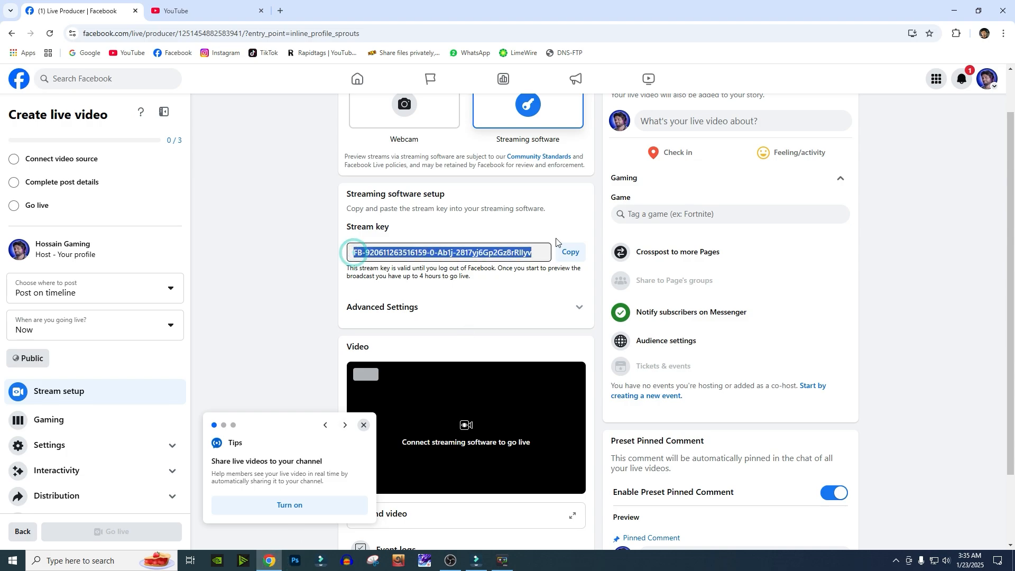
{"action": "left_click", "coordinate": [458, 564]}
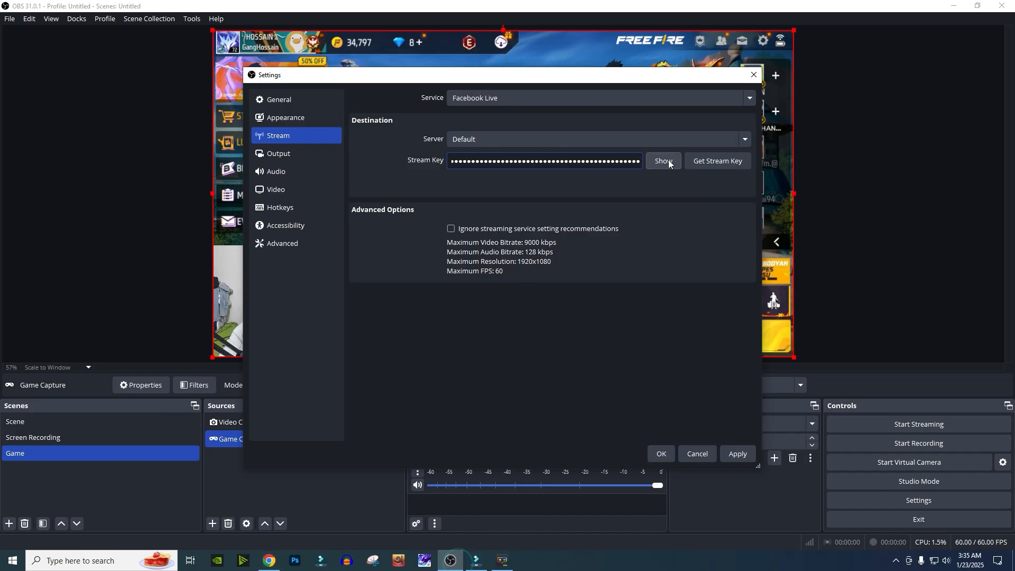
{"action": "left_click", "coordinate": [664, 453]}
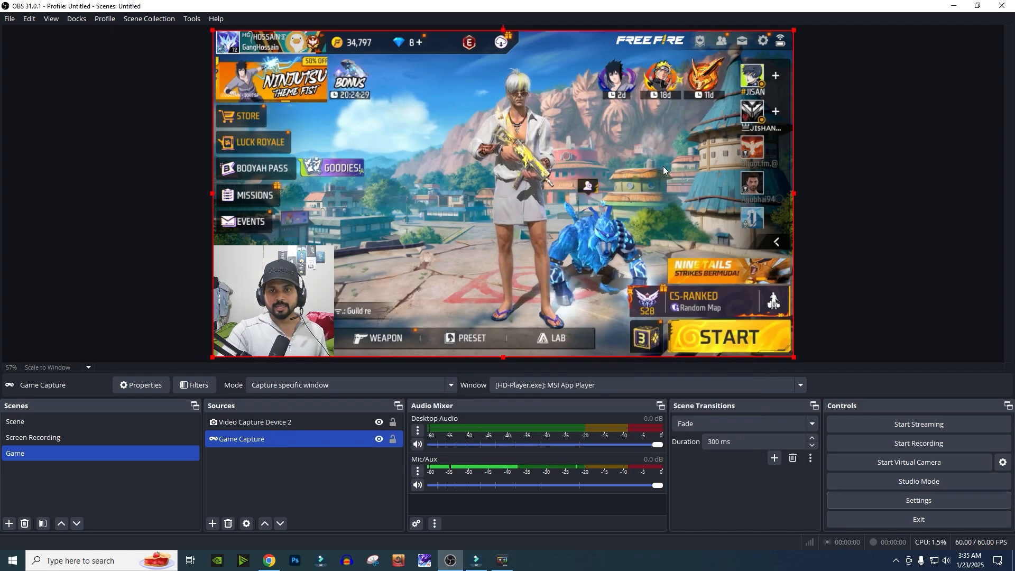
{"action": "left_click", "coordinate": [913, 428]}
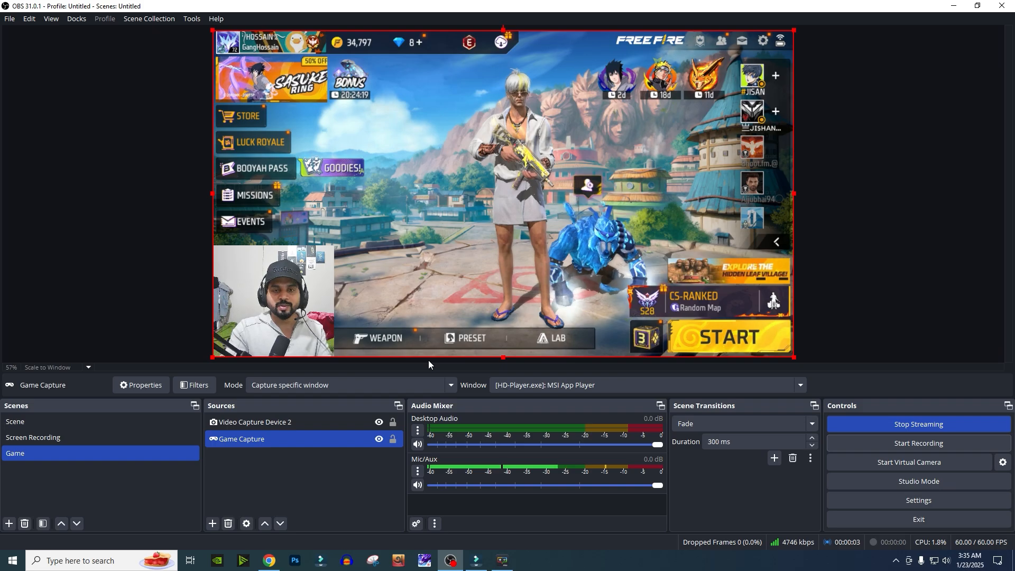
- Dismiss the tips pop-ups on the live video setup page
{"action": "left_click", "coordinate": [269, 561]}
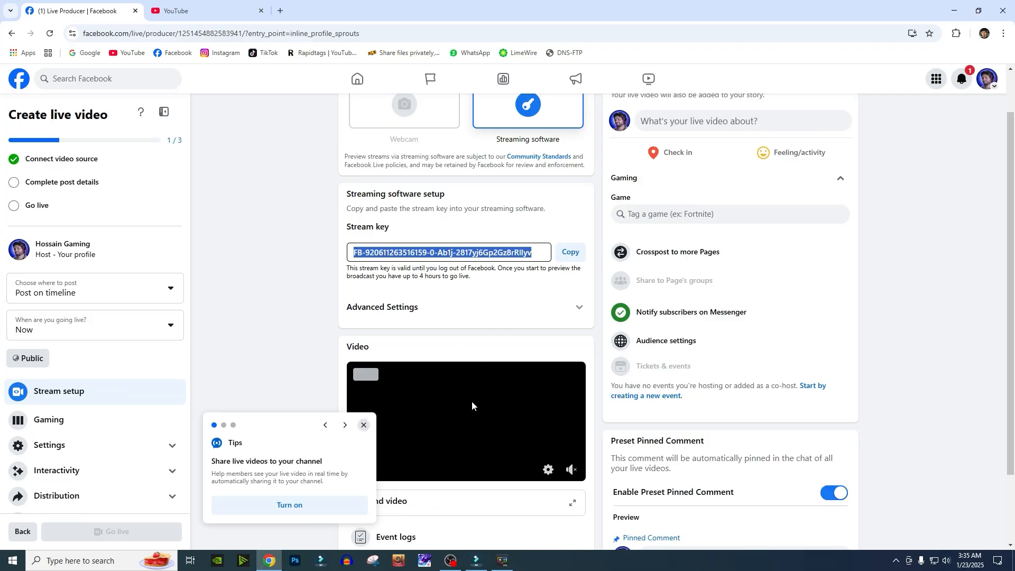
{"action": "left_click", "coordinate": [364, 426]}
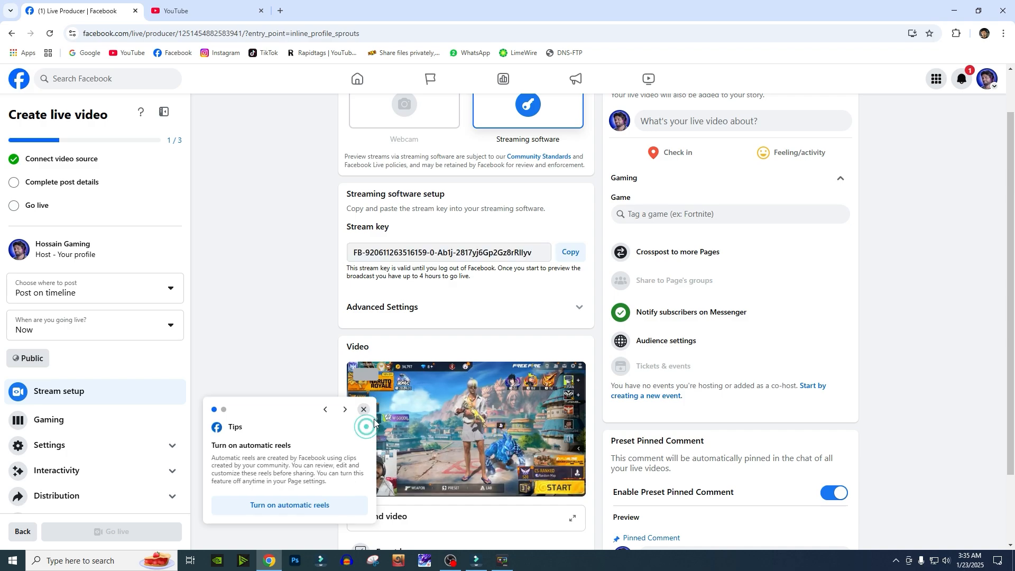
{"action": "left_click", "coordinate": [364, 411]}
{"action": "left_click", "coordinate": [364, 444]}
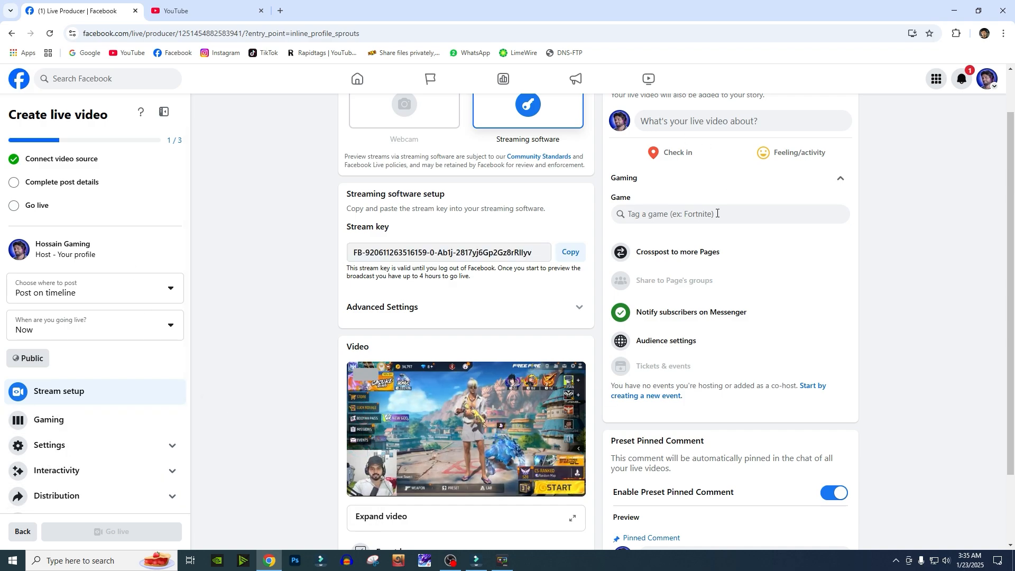
- Add post details with the title and description Test Live and save them
{"action": "scroll", "coordinate": [717, 213], "scroll_direction": "up", "scroll_amount": 1}
{"action": "left_click", "coordinate": [711, 180]}
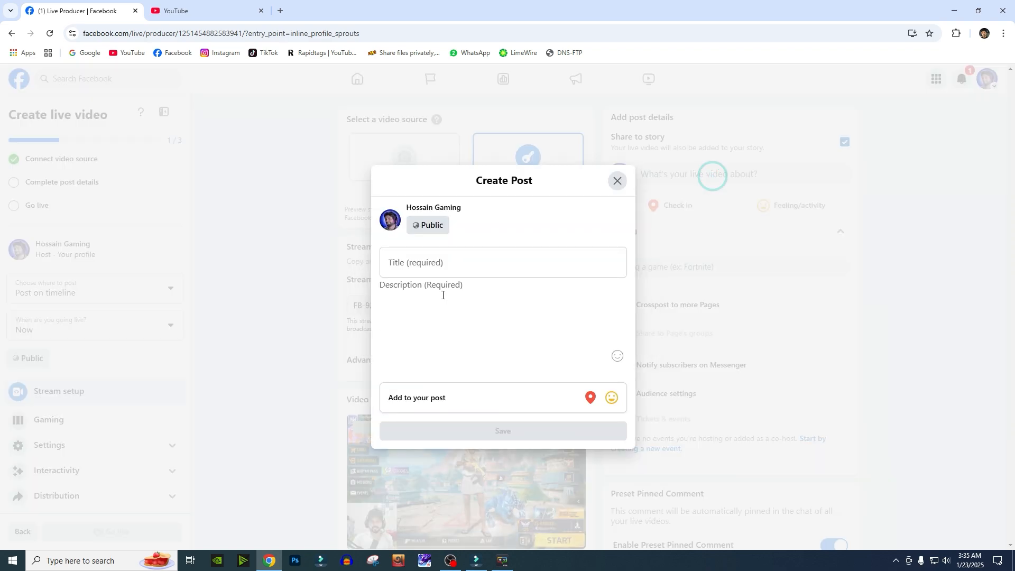
{"action": "left_click", "coordinate": [431, 262]}
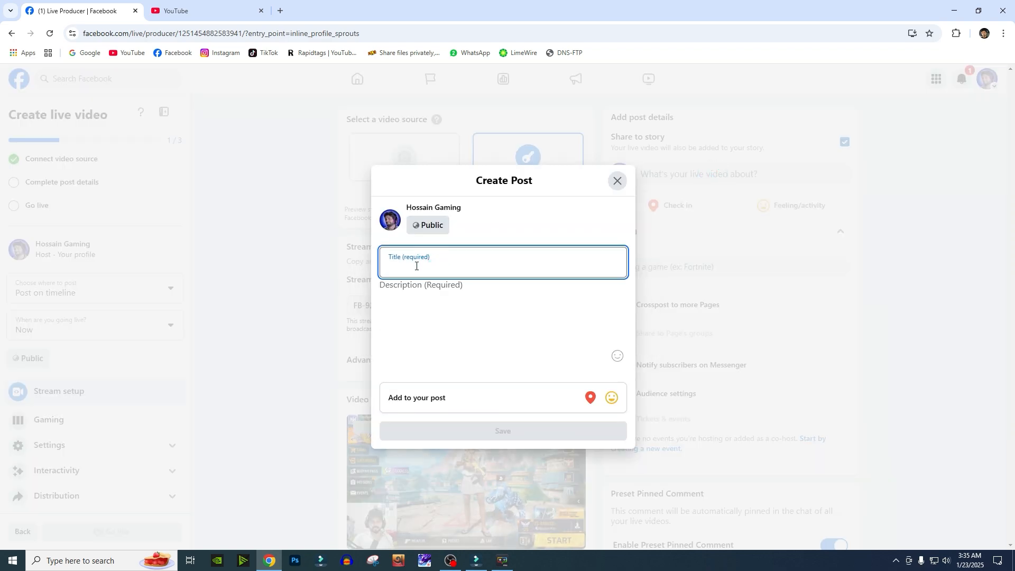
{"action": "type", "text": "Test Live"}
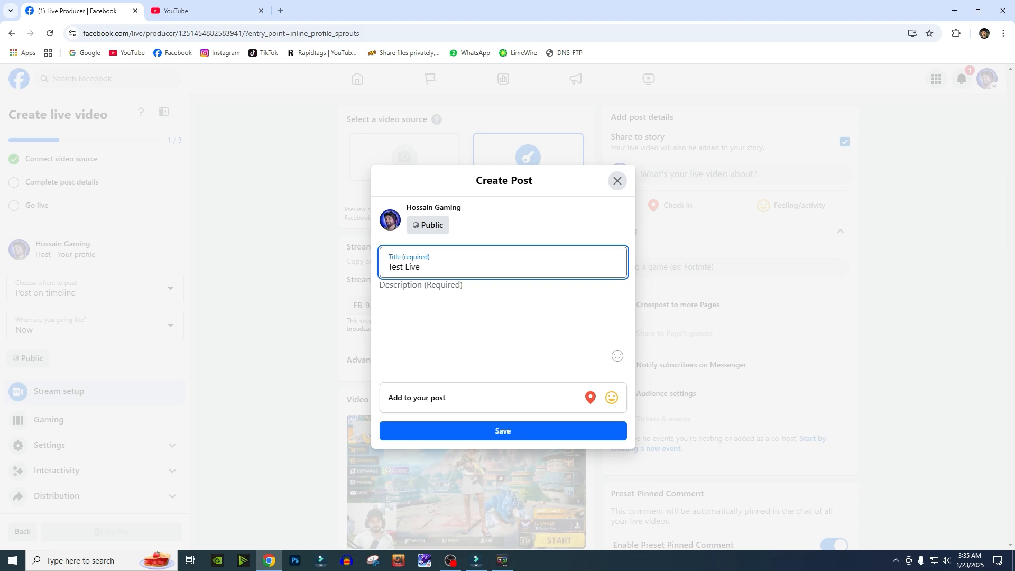
{"action": "left_click", "coordinate": [419, 323]}
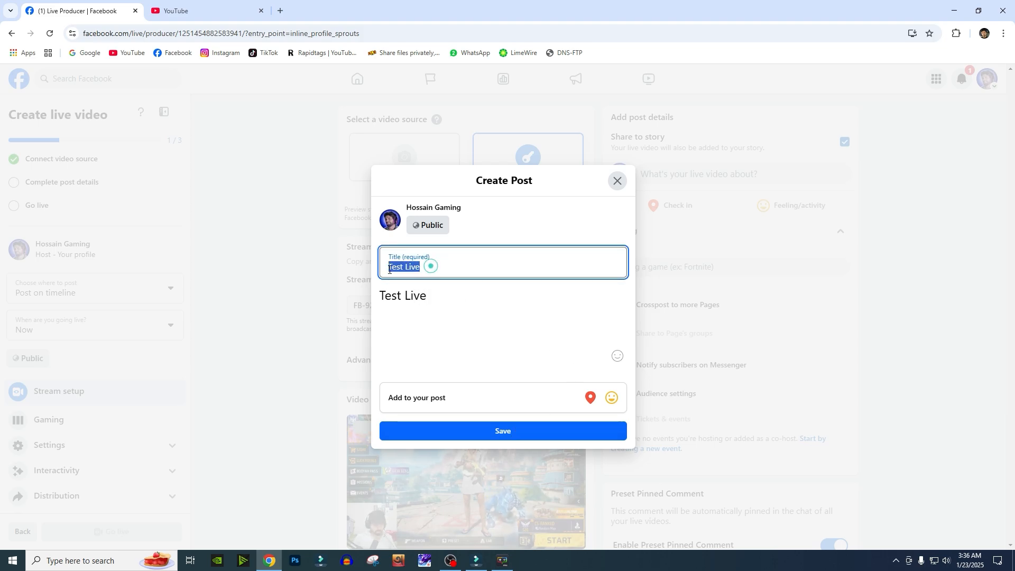
{"action": "left_click", "coordinate": [448, 290]}
{"action": "left_click", "coordinate": [511, 431]}
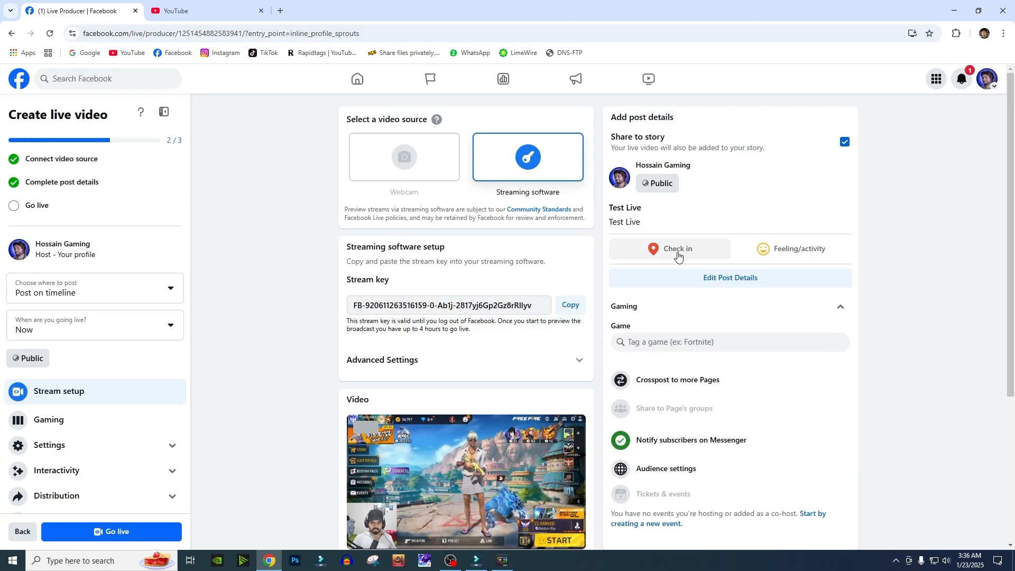
- Tag the live video's game by searching Garena and choosing Garena Free Fire
{"action": "left_click", "coordinate": [645, 342]}
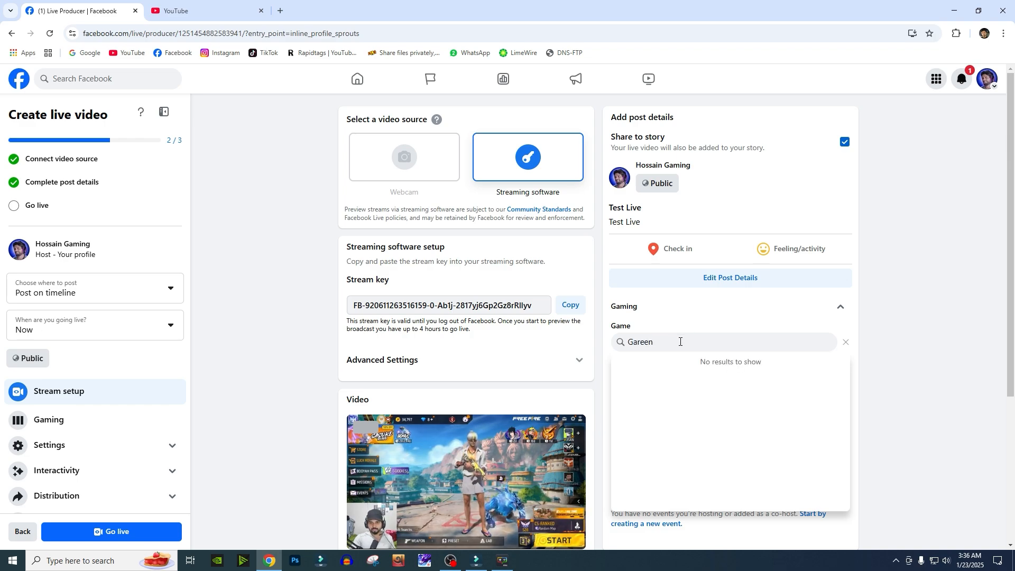
{"action": "key", "text": "BackSpace"}
{"action": "key", "text": "BackSpace"}
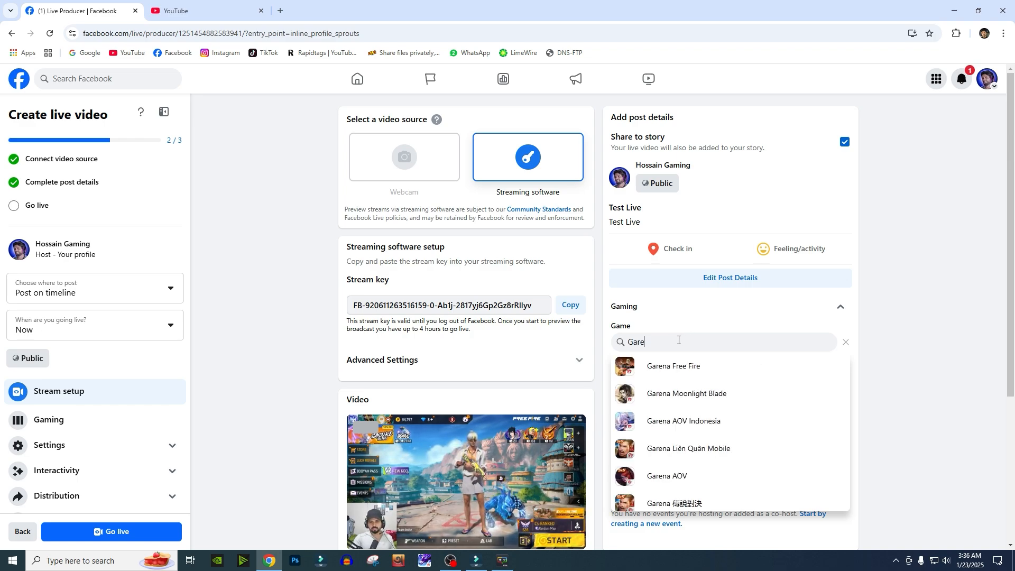
{"action": "left_click", "coordinate": [692, 367]}
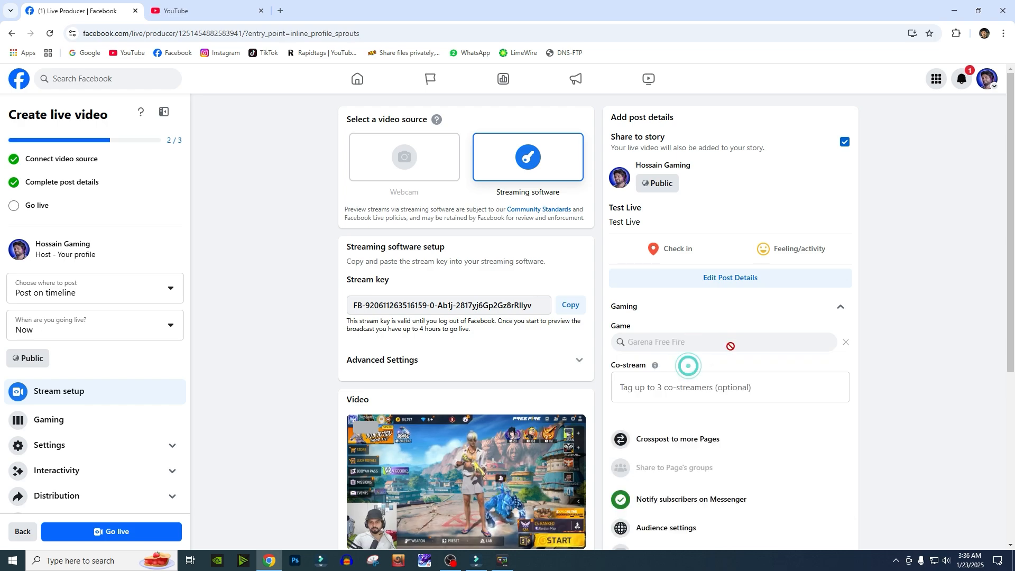
- Go live with the streaming-software broadcast
{"action": "scroll", "coordinate": [743, 438], "scroll_direction": "down", "scroll_amount": 4}
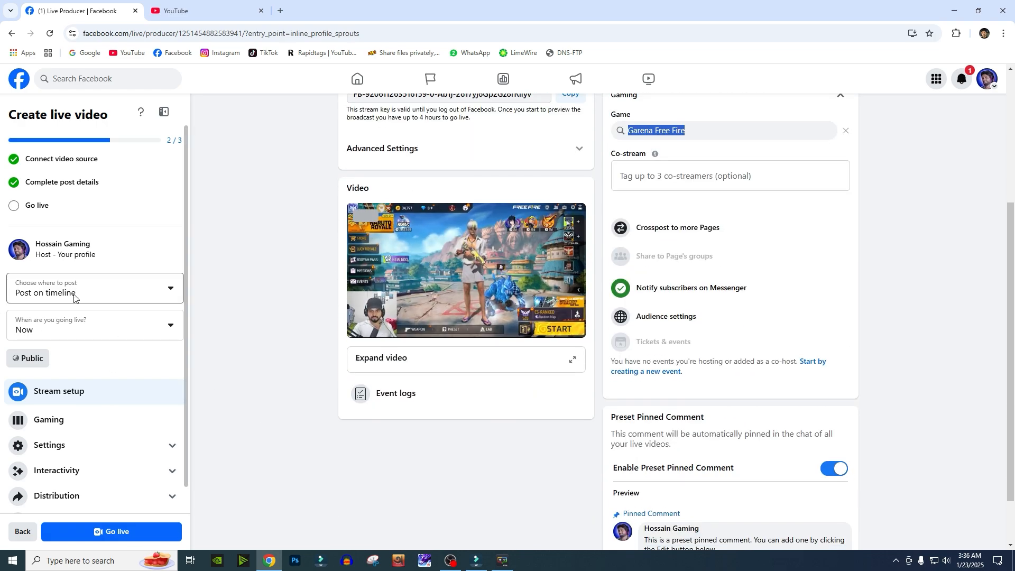
{"action": "scroll", "coordinate": [449, 345], "scroll_direction": "up", "scroll_amount": 4}
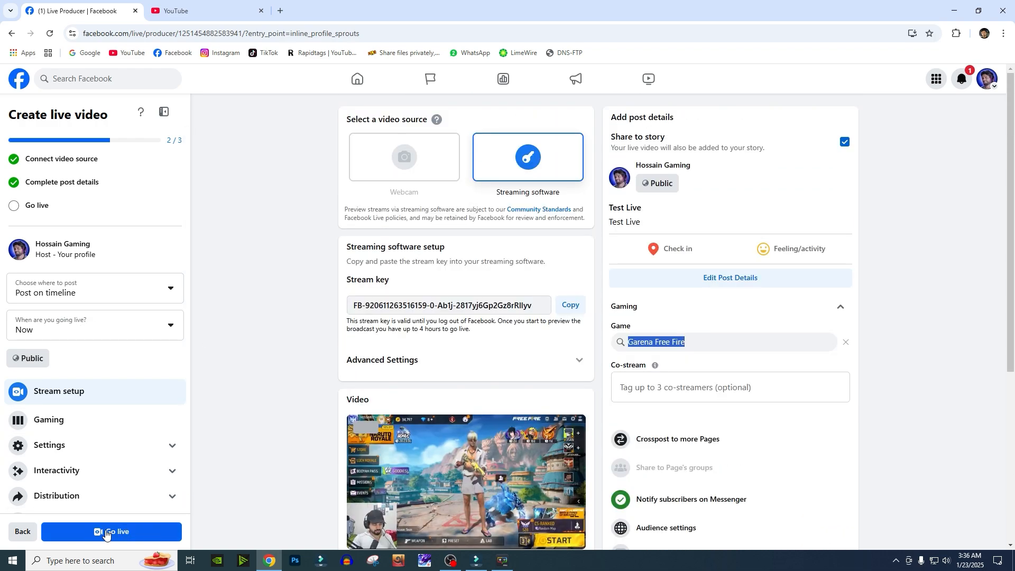
{"action": "left_click", "coordinate": [145, 532]}
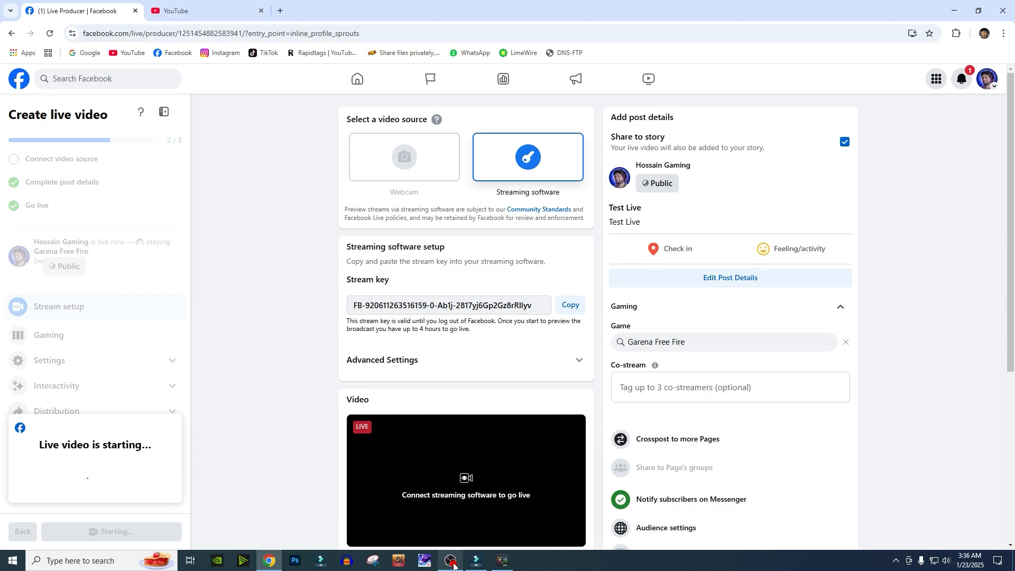
- Open the Hossain Gaming page in a new tab and examine the live post on its timeline
{"action": "mouse_move", "coordinate": [453, 565]}
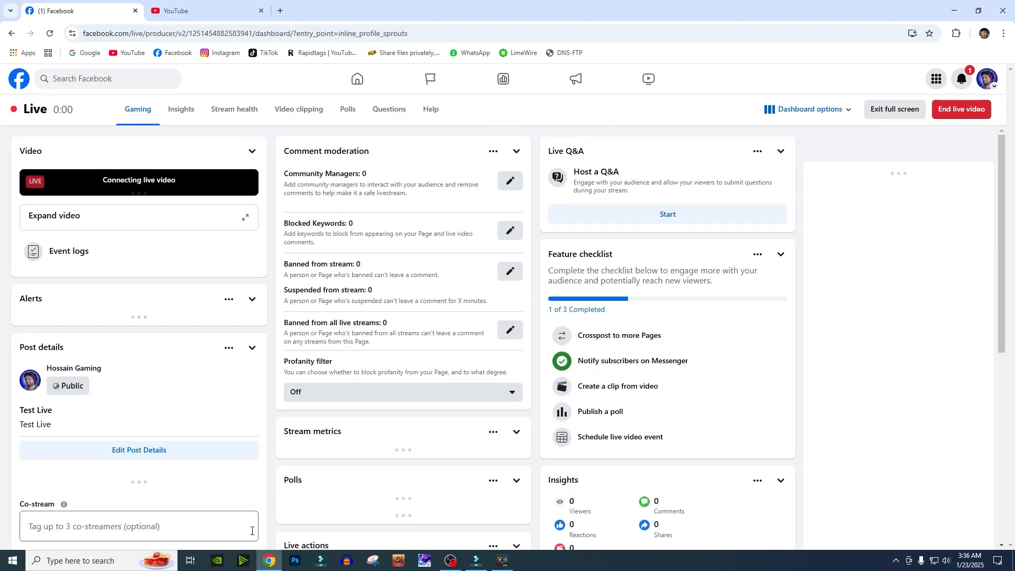
{"action": "left_click", "coordinate": [280, 10]}
{"action": "left_click", "coordinate": [165, 53]}
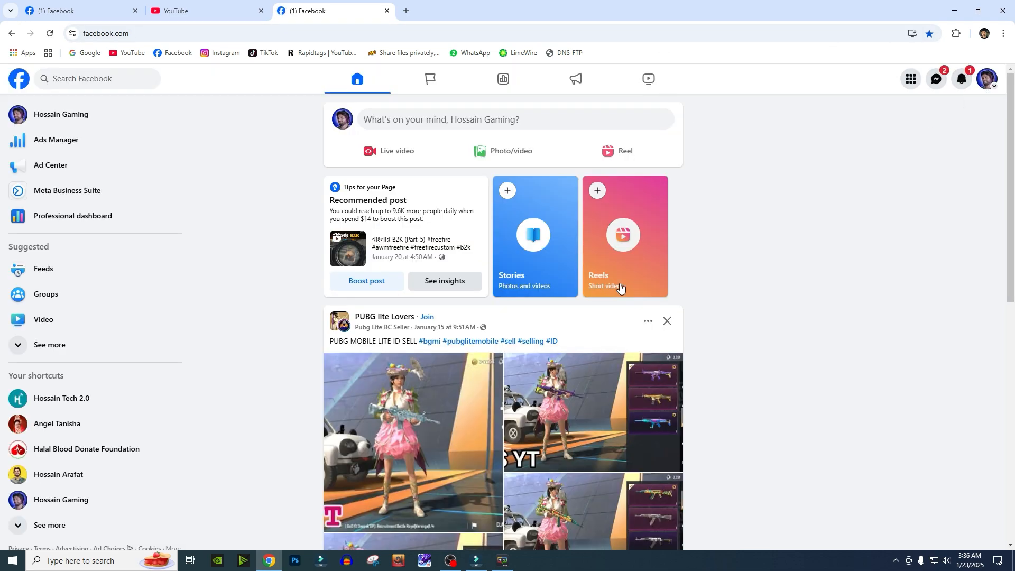
{"action": "left_click", "coordinate": [988, 79]}
{"action": "left_click", "coordinate": [872, 121]}
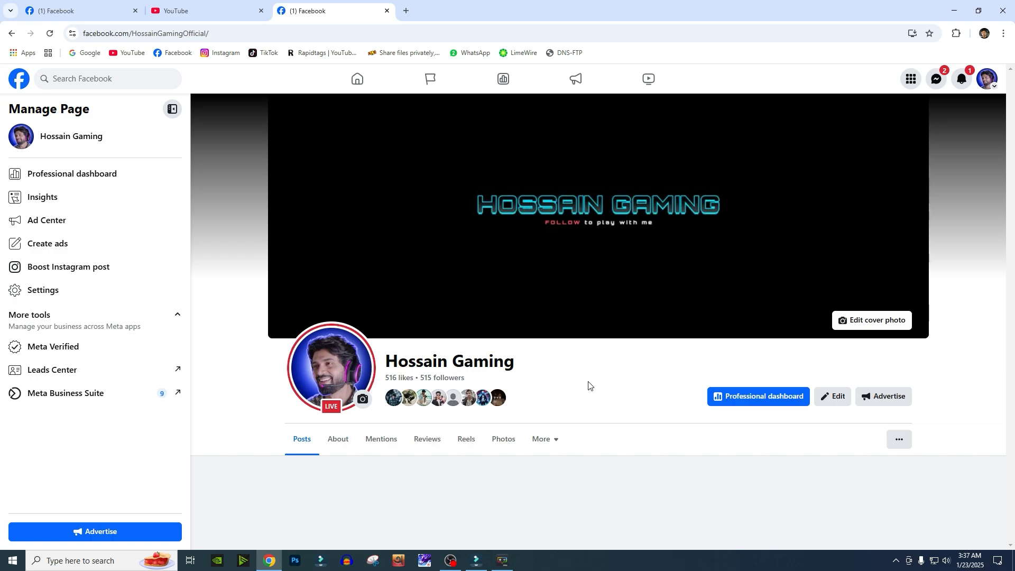
{"action": "scroll", "coordinate": [744, 261], "scroll_direction": "down", "scroll_amount": 12}
{"action": "scroll", "coordinate": [640, 279], "scroll_direction": "up", "scroll_amount": 4}
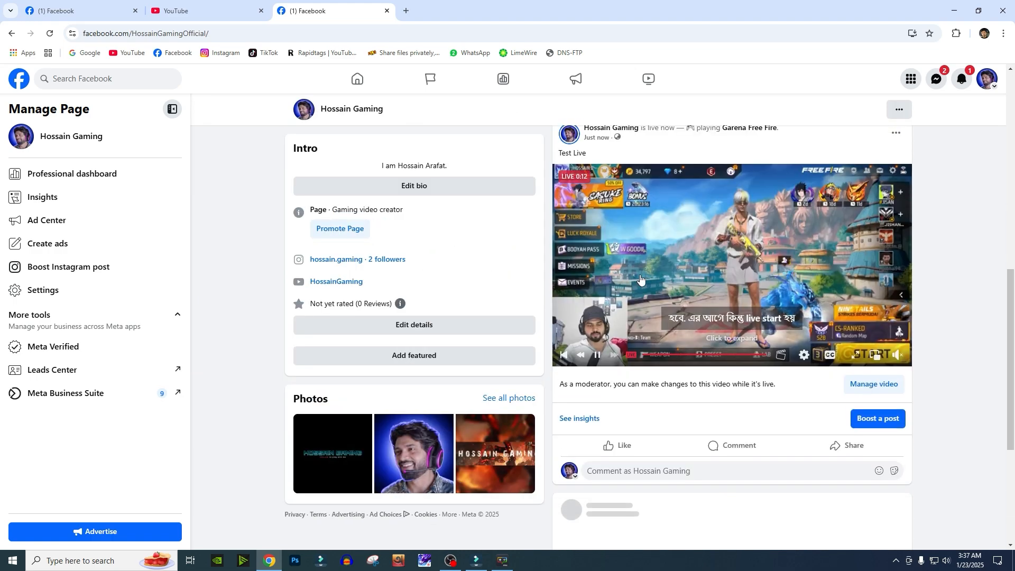
{"action": "left_click_drag", "start_coordinate": [588, 152], "coordinate": [561, 157]}
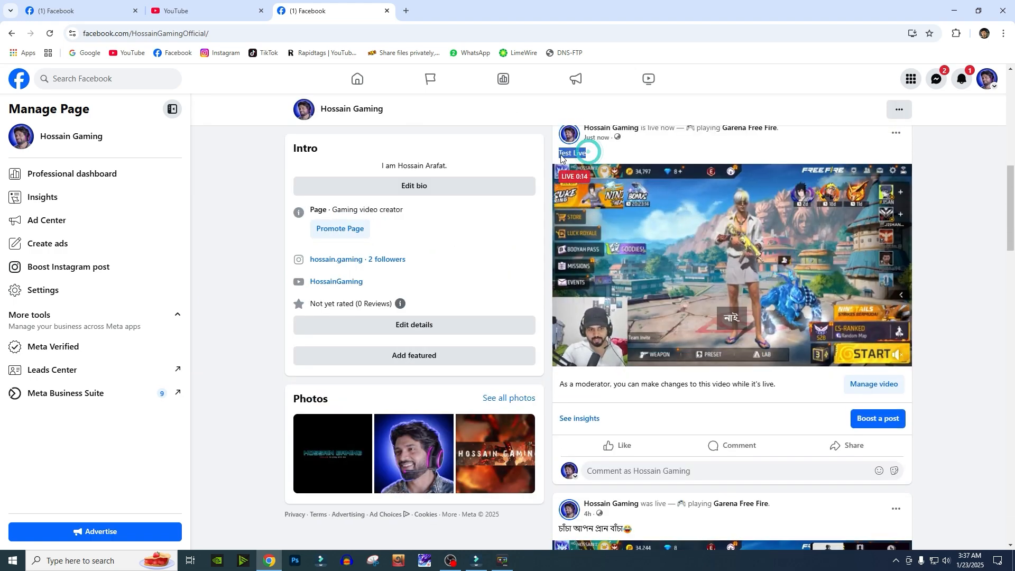
{"action": "left_click", "coordinate": [640, 148]}
{"action": "scroll", "coordinate": [621, 153], "scroll_direction": "up", "scroll_amount": 2}
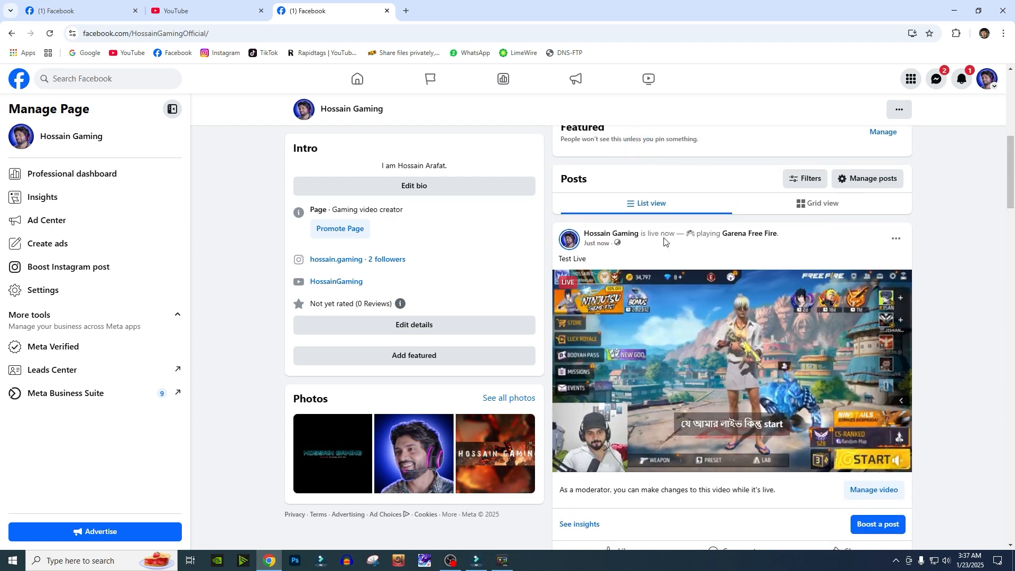
{"action": "mouse_move", "coordinate": [751, 234]}
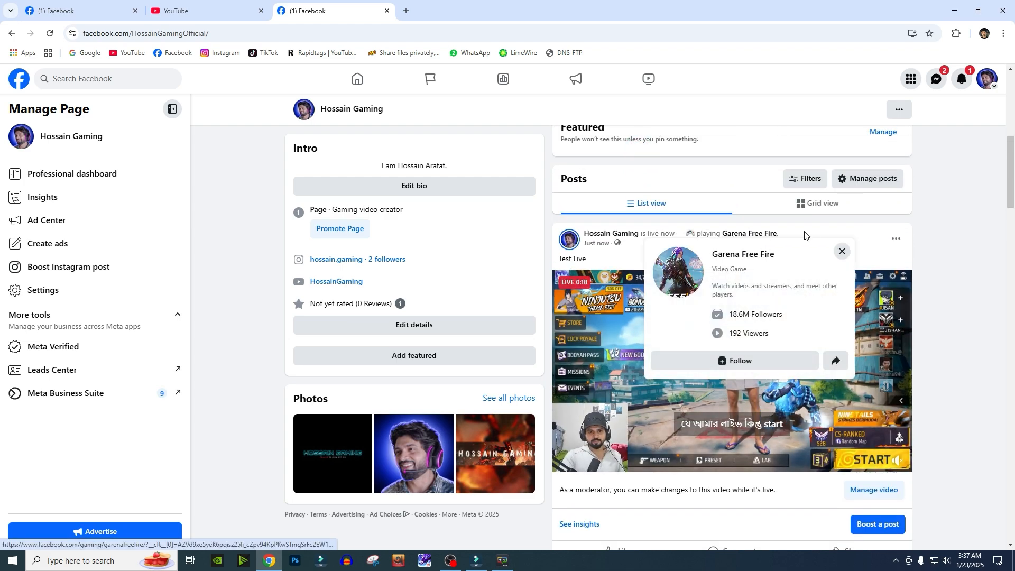
{"action": "scroll", "coordinate": [645, 257], "scroll_direction": "down", "scroll_amount": 3}
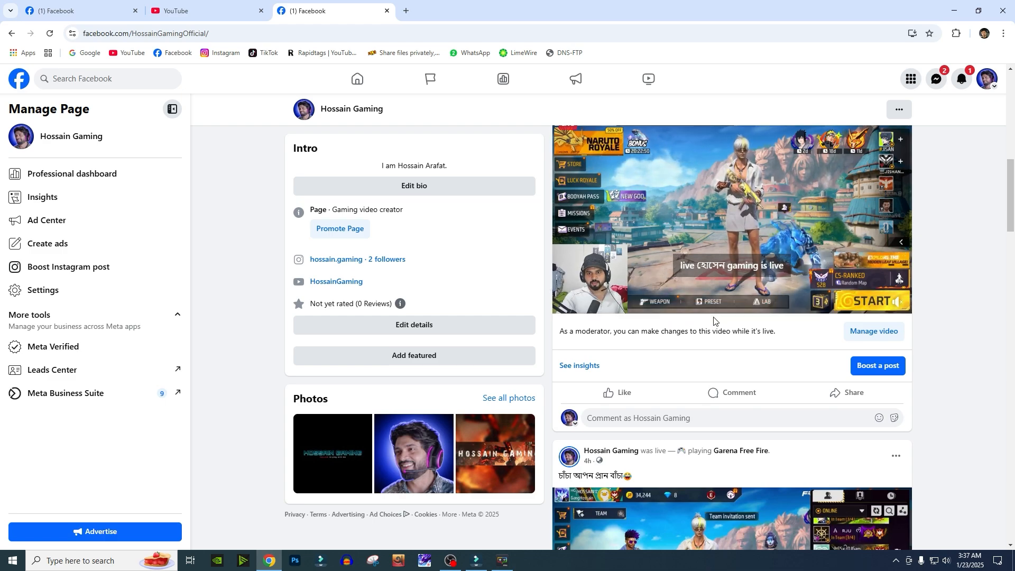
{"action": "scroll", "coordinate": [713, 320], "scroll_direction": "up", "scroll_amount": 10}
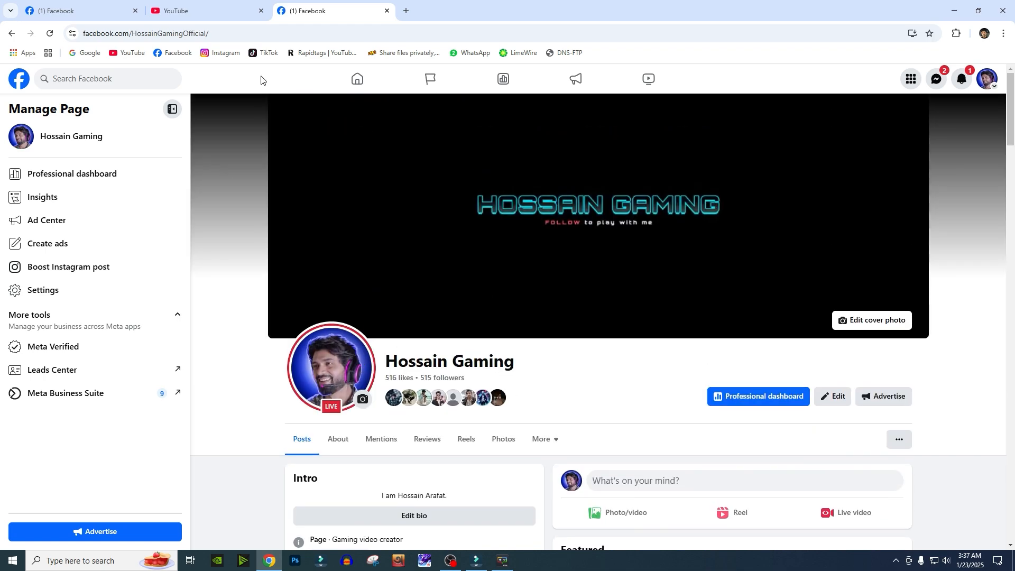
- Return to the live dashboard and end the live video, confirming the end
{"action": "left_click", "coordinate": [111, 4]}
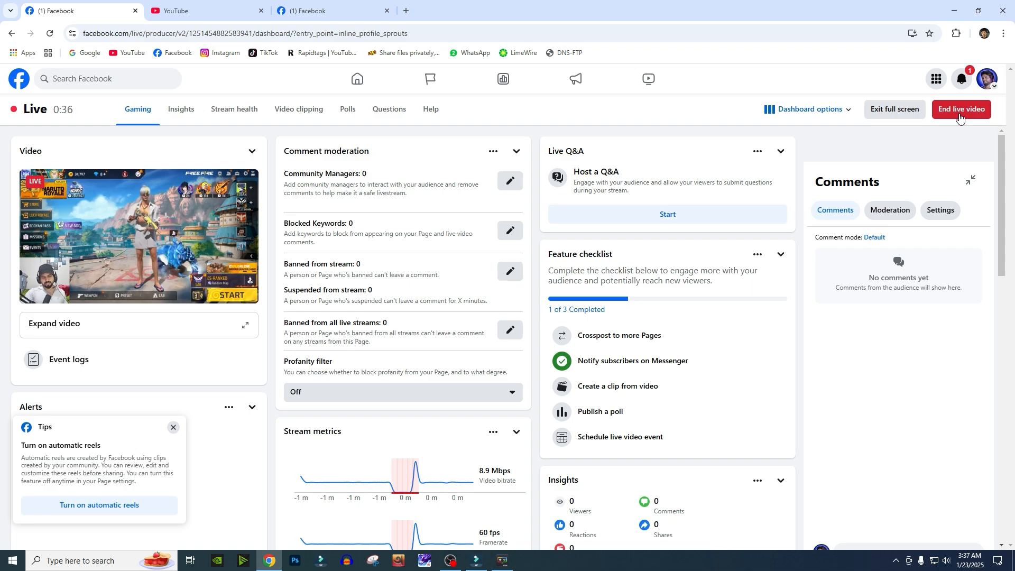
{"action": "left_click", "coordinate": [455, 561]}
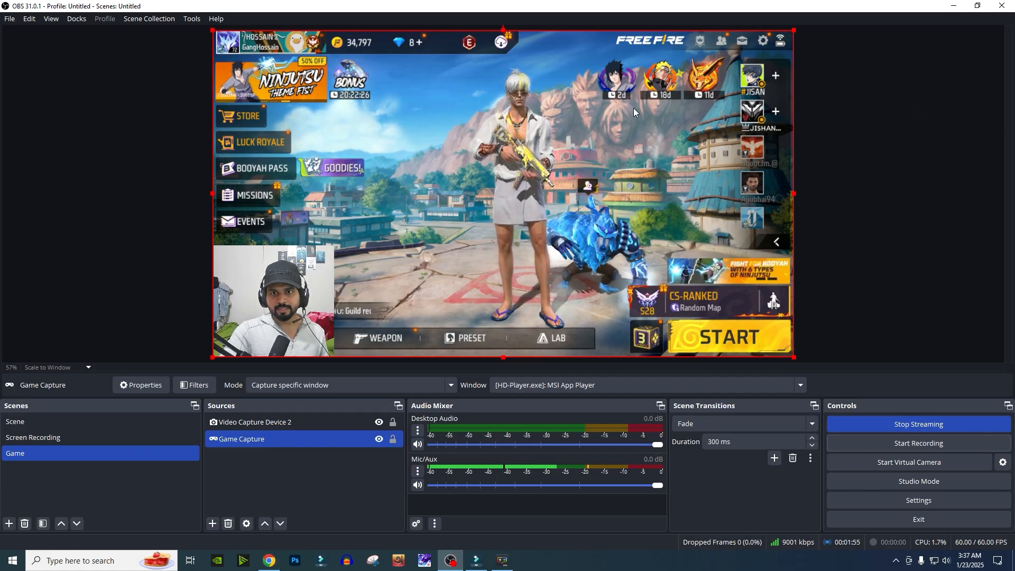
{"action": "left_click", "coordinate": [956, 6]}
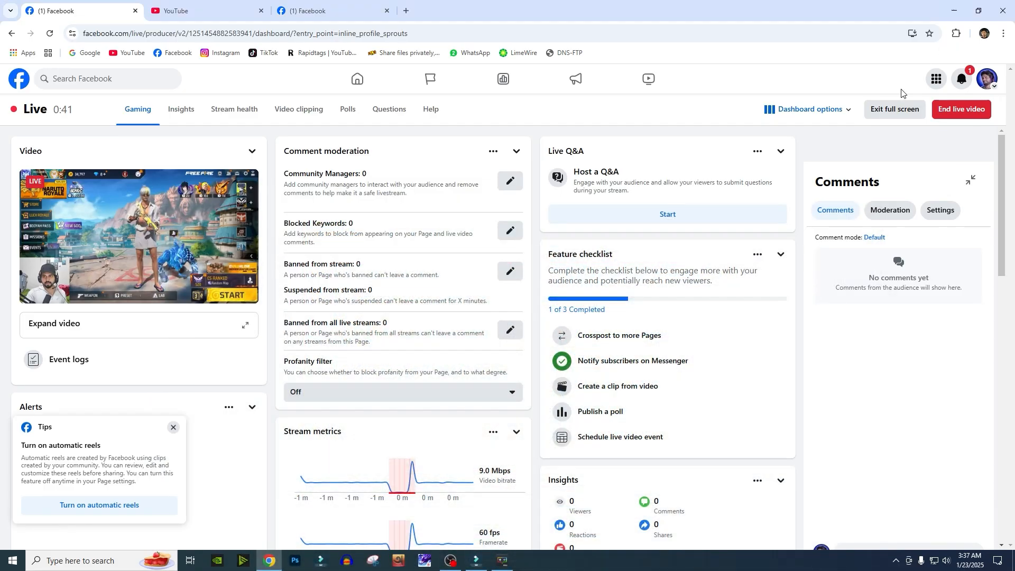
{"action": "left_click", "coordinate": [961, 115]}
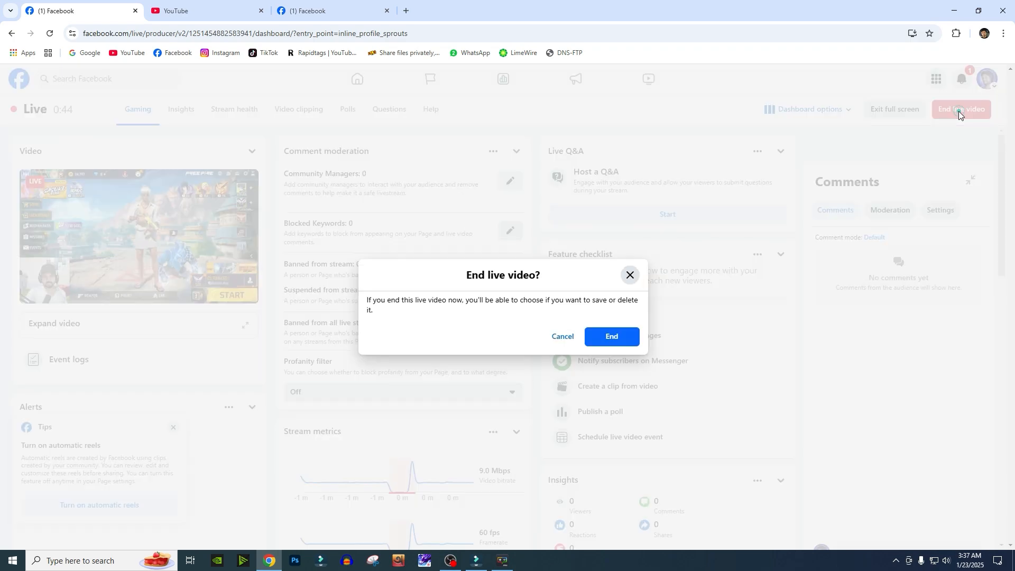
{"action": "left_click", "coordinate": [620, 340]}
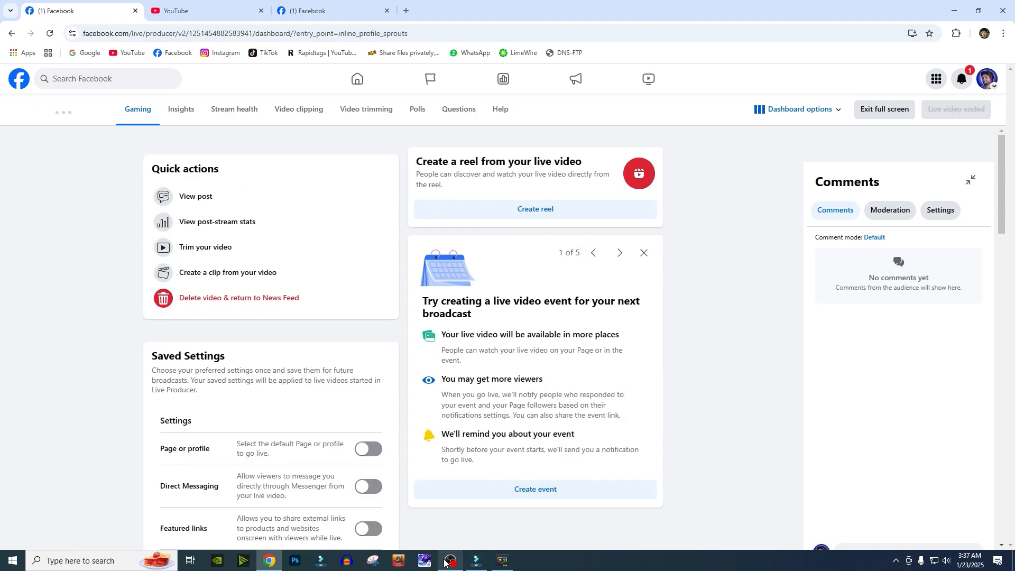
- Dismiss the connection failure message in OBS and minimise it
{"action": "left_click", "coordinate": [450, 561]}
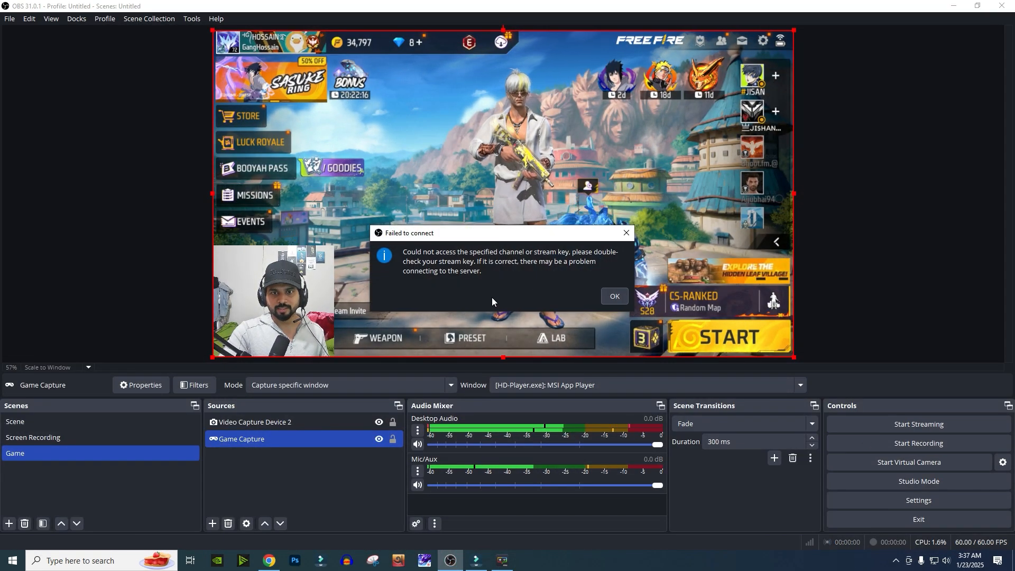
{"action": "left_click", "coordinate": [613, 296]}
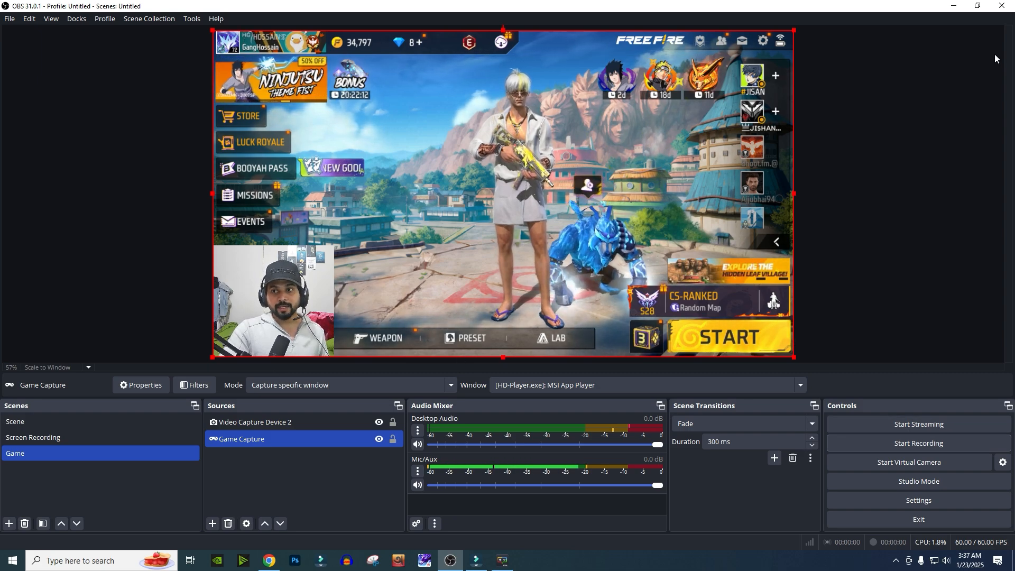
{"action": "left_click", "coordinate": [950, 8]}
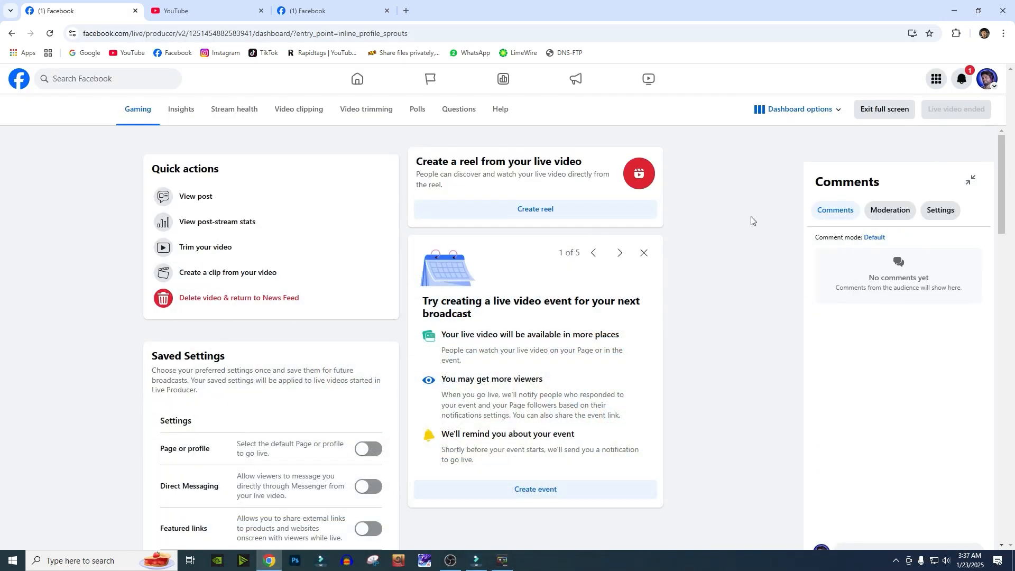
- Refresh the page tab and review the ended Test Live post
{"action": "left_click", "coordinate": [280, 7]}
{"action": "scroll", "coordinate": [505, 426], "scroll_direction": "down", "scroll_amount": 6}
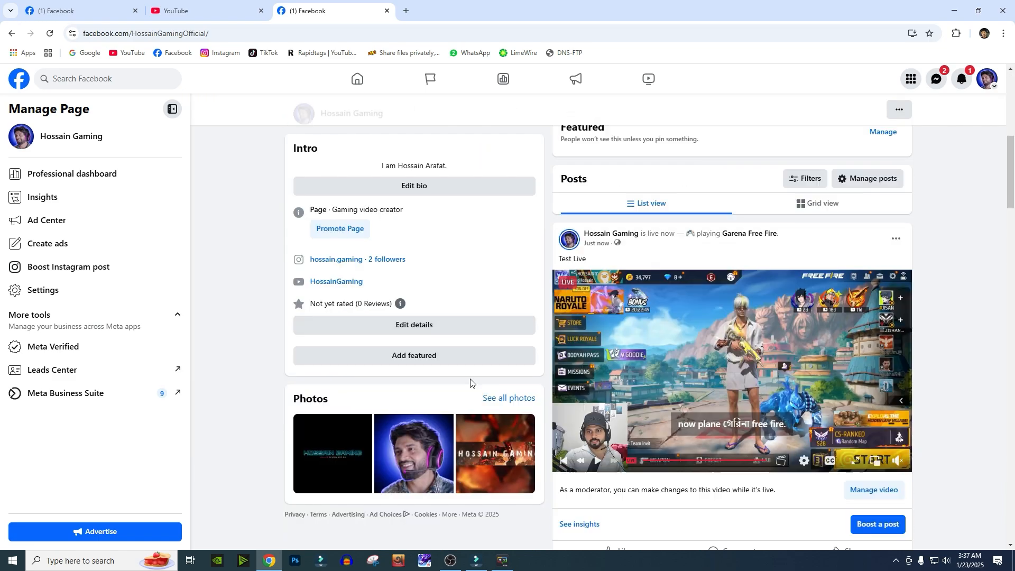
{"action": "key", "text": "F5"}
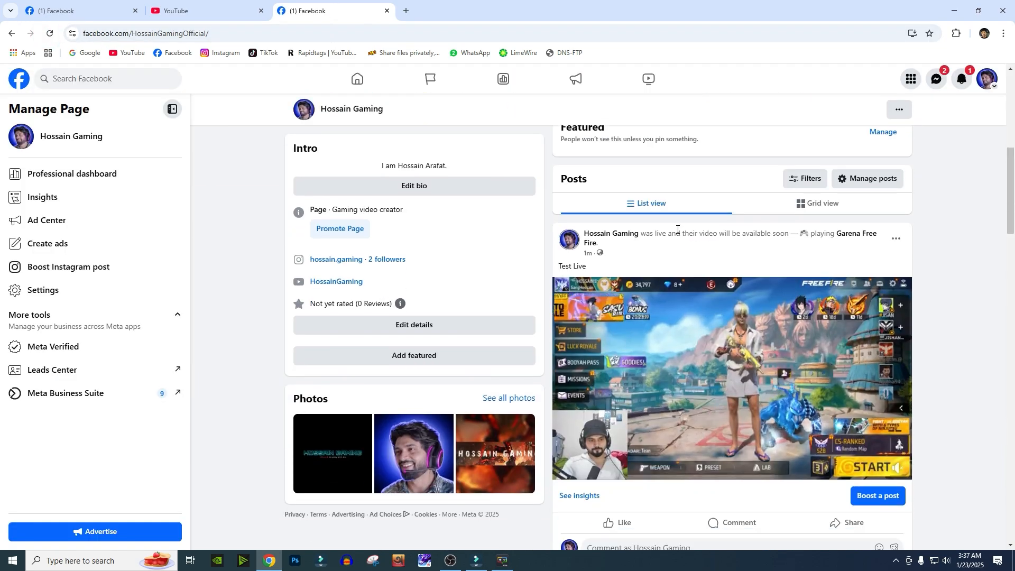
{"action": "left_click_drag", "start_coordinate": [646, 236], "coordinate": [669, 237]}
{"action": "left_click", "coordinate": [720, 260]}
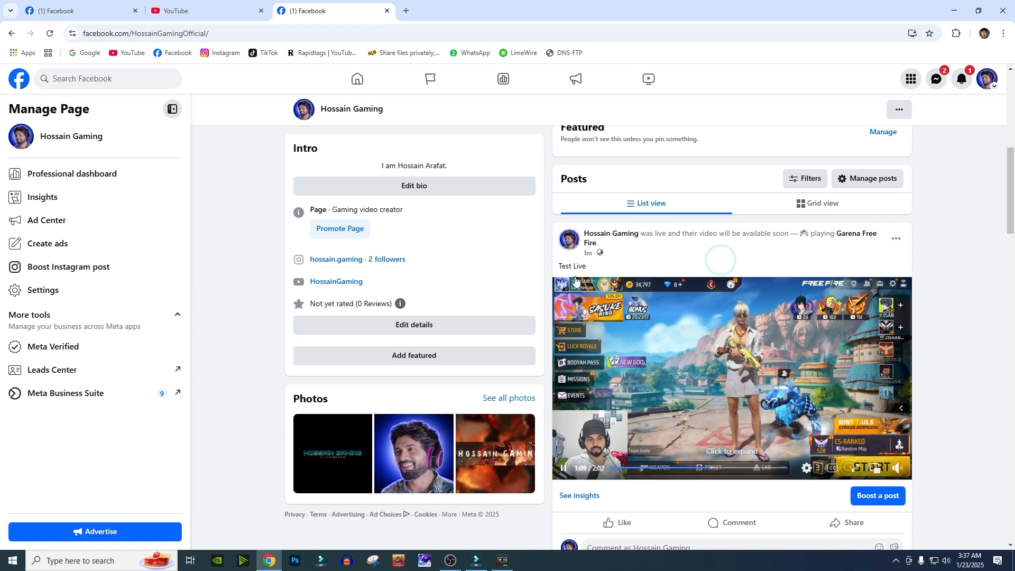
{"action": "left_click_drag", "start_coordinate": [565, 262], "coordinate": [635, 268]}
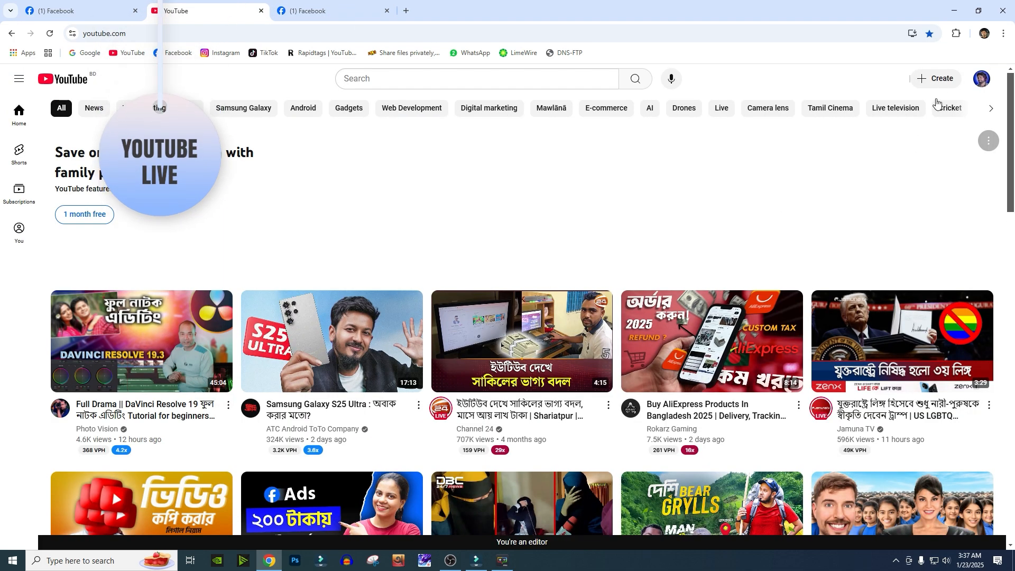
- Open YouTube Studio from the YouTube account menu
{"action": "left_click", "coordinate": [981, 79]}
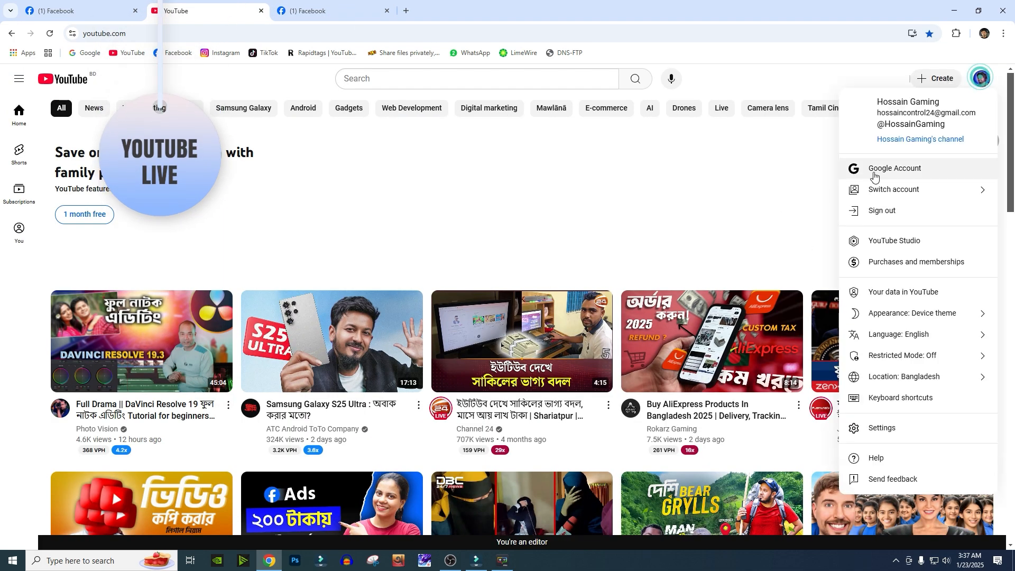
{"action": "left_click", "coordinate": [916, 245]}
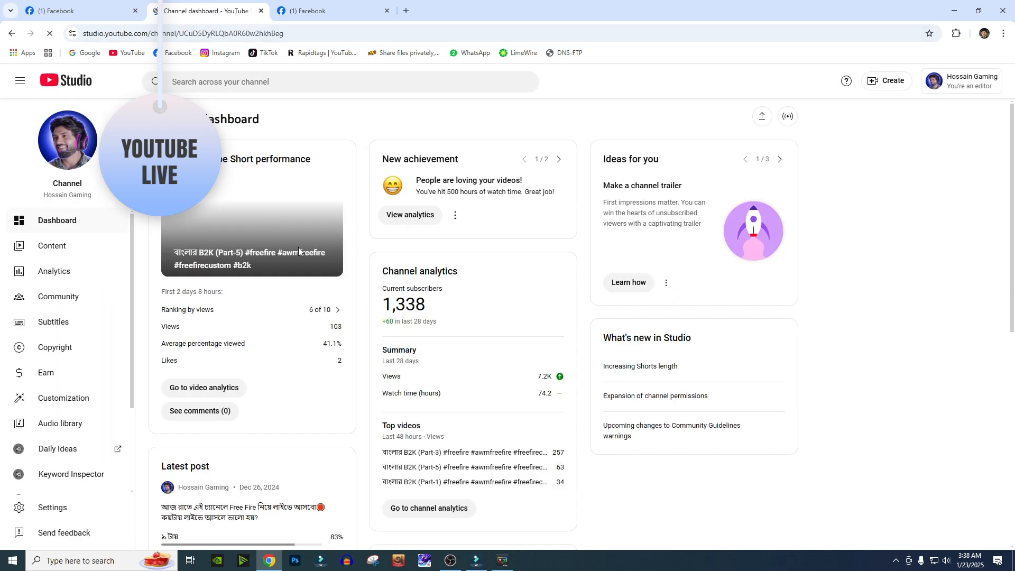
{"action": "left_click", "coordinate": [64, 238]}
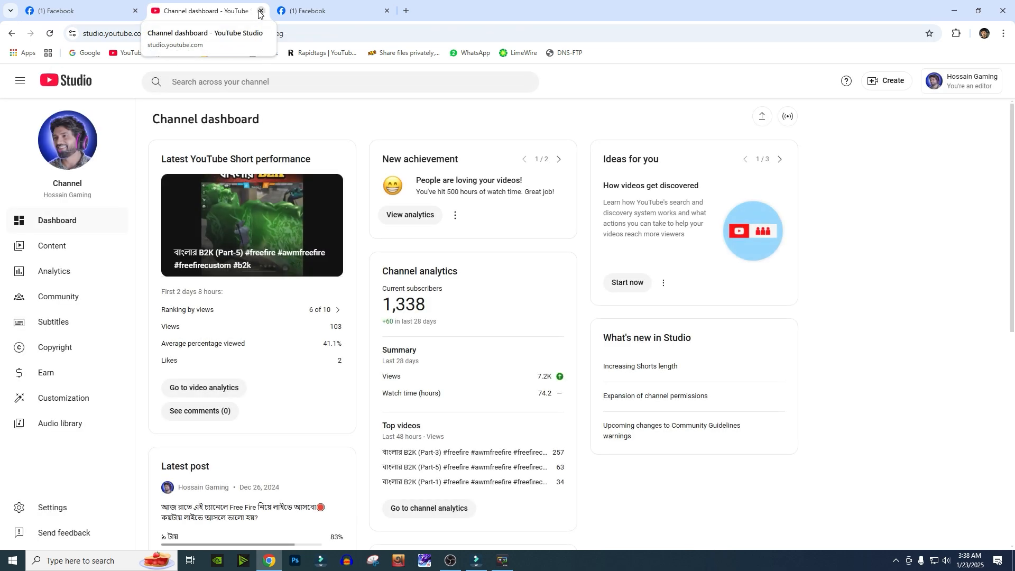
- In OBS stream settings, change the streaming service to YouTube - RTMPS
{"action": "left_click", "coordinate": [450, 561]}
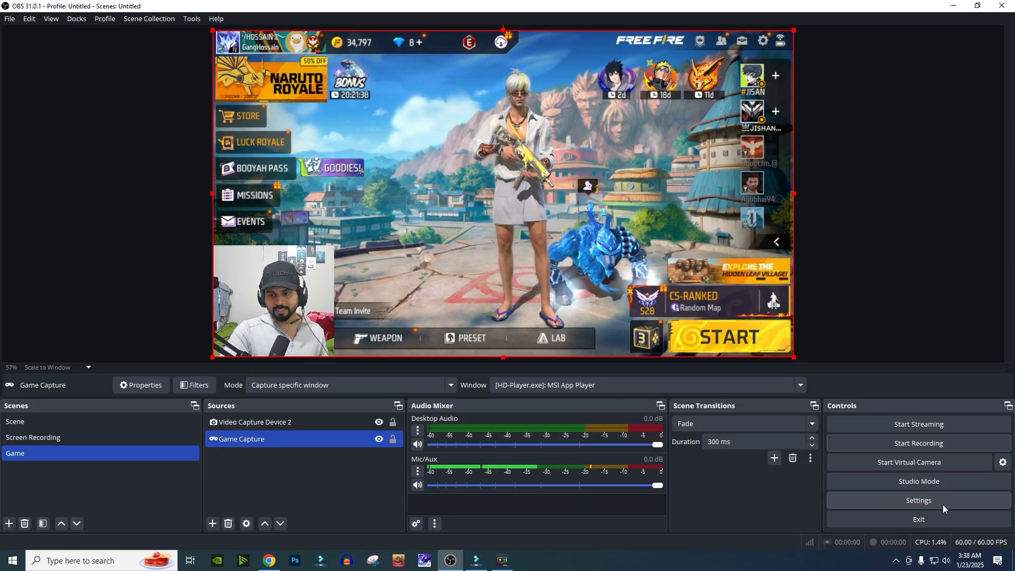
{"action": "left_click", "coordinate": [925, 506]}
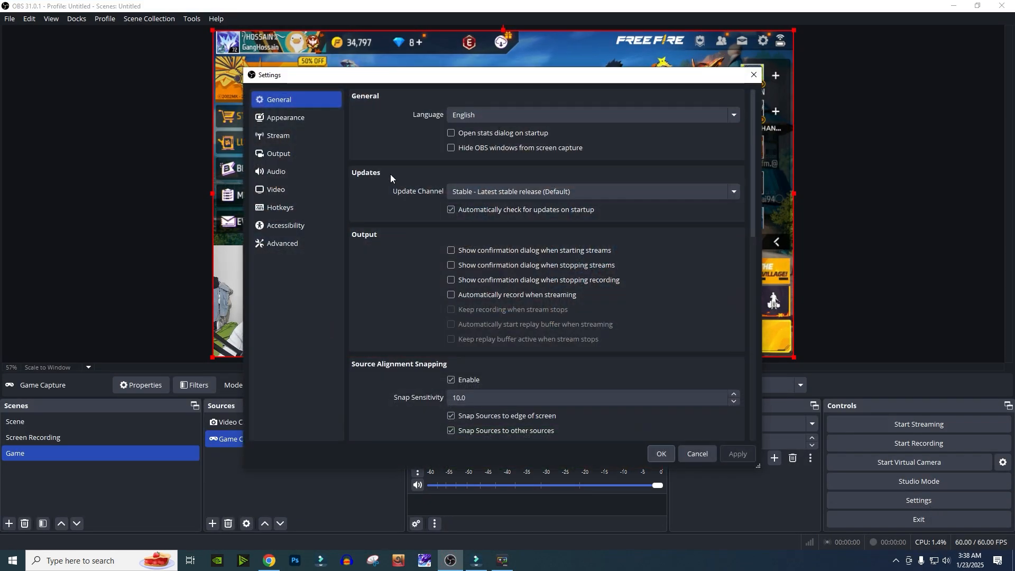
{"action": "left_click", "coordinate": [287, 136]}
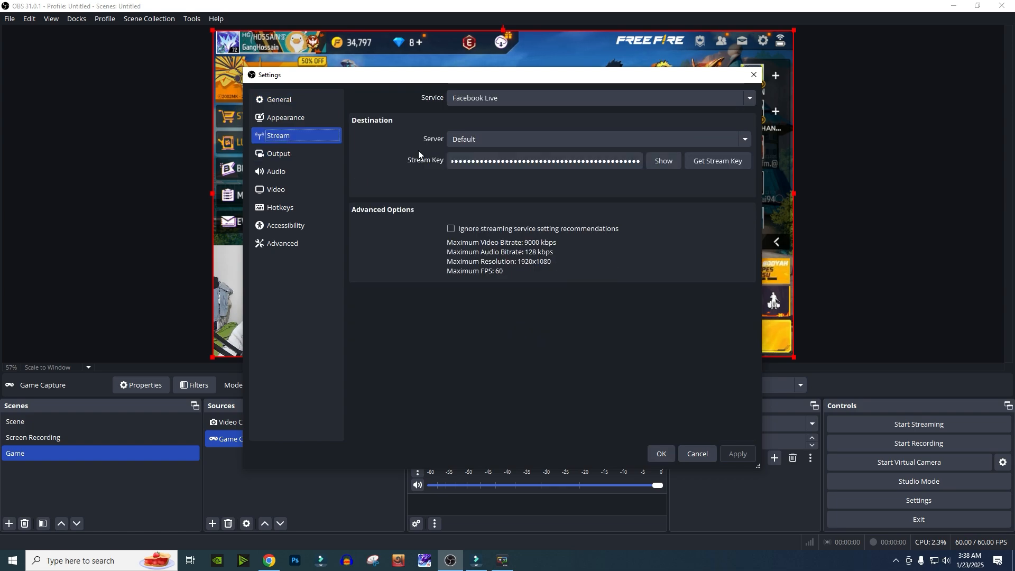
{"action": "left_click", "coordinate": [512, 103]}
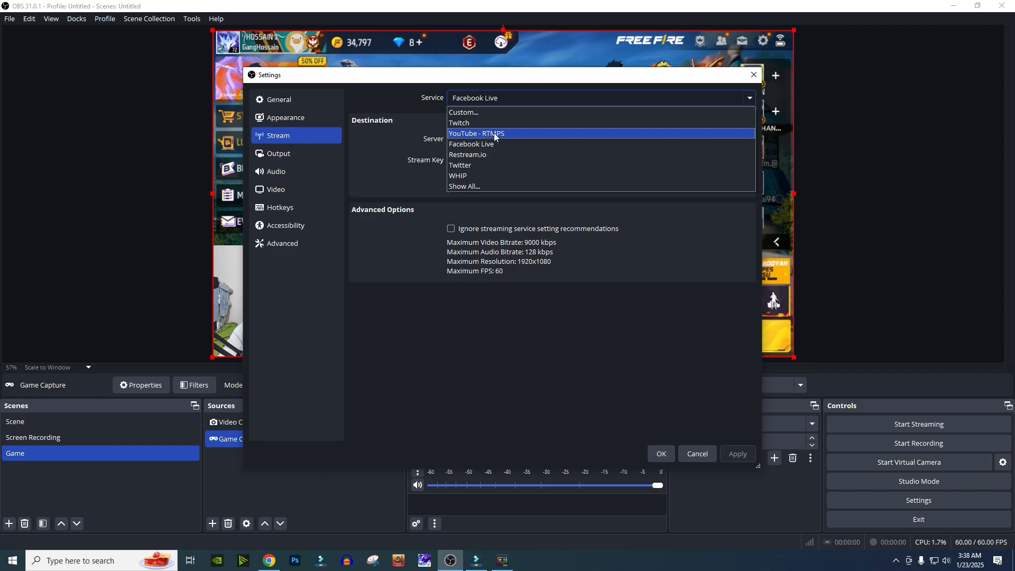
{"action": "left_click", "coordinate": [498, 135]}
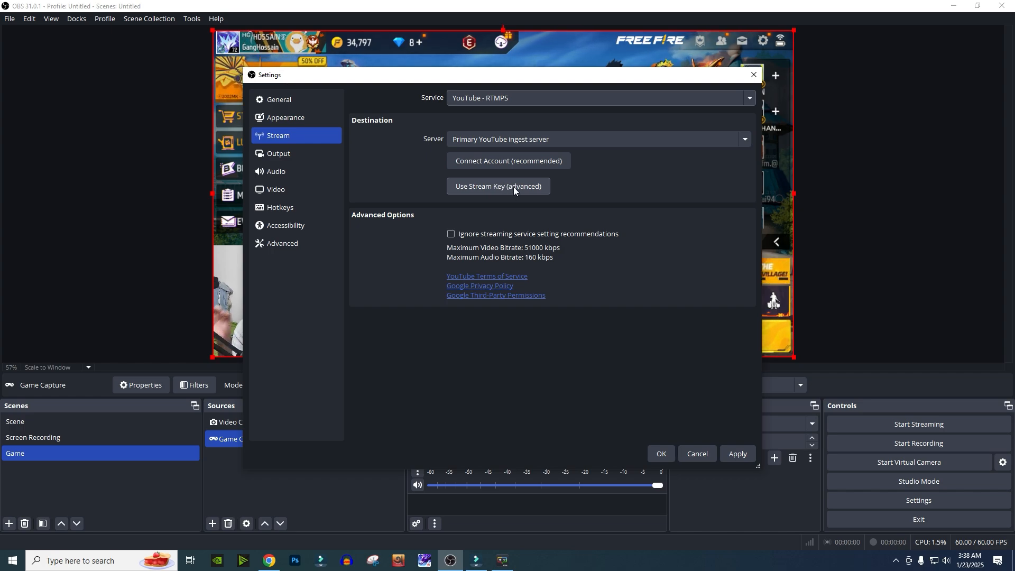
- Connect a YouTube account in OBS stream settings, signing in to Google with another account's e-mail and password
{"action": "left_click", "coordinate": [502, 161]}
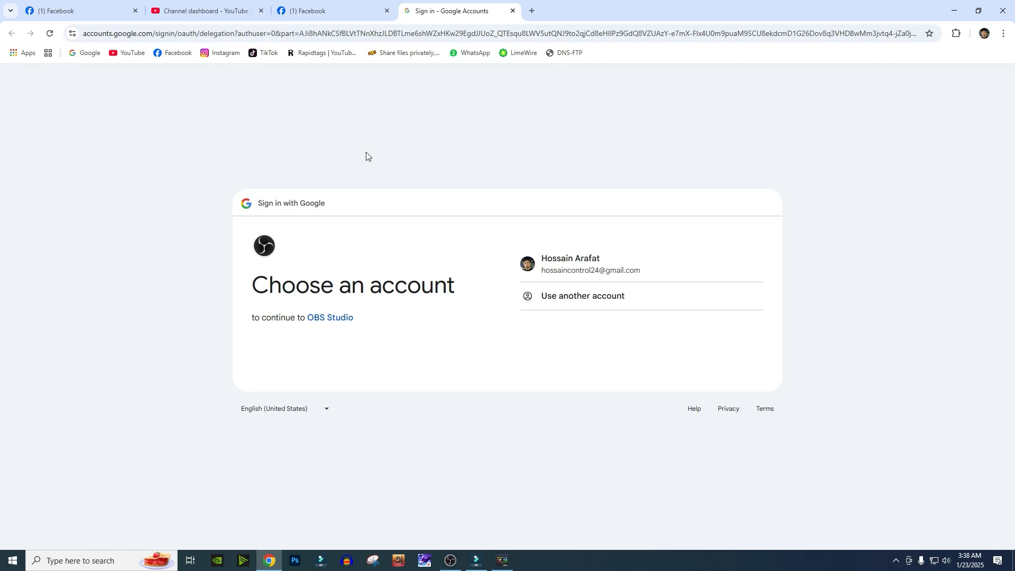
{"action": "left_click", "coordinate": [562, 296]}
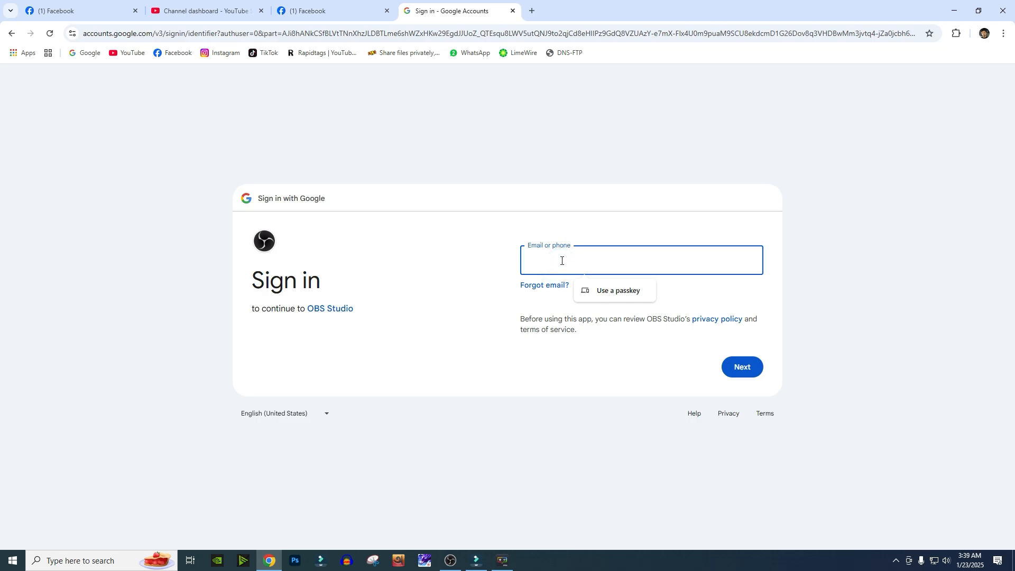
{"action": "type", "text": "h"}
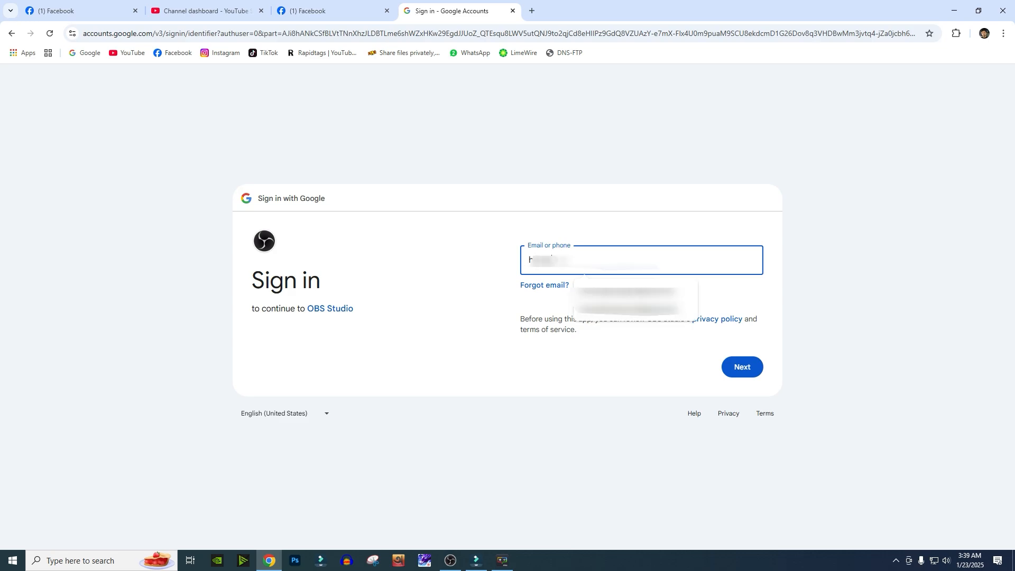
{"action": "left_click", "coordinate": [634, 296]}
{"action": "left_click", "coordinate": [572, 276]}
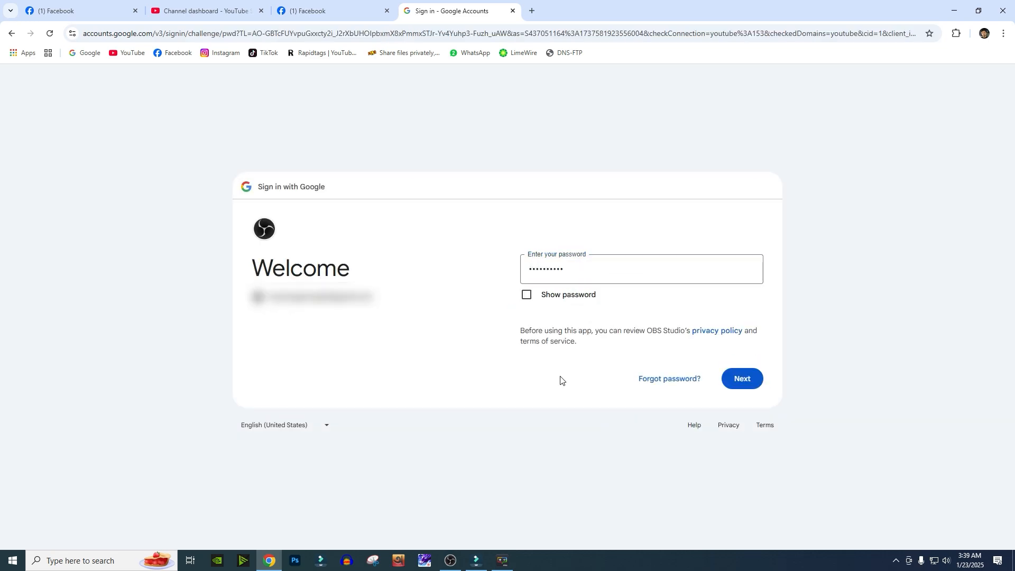
{"action": "left_click", "coordinate": [742, 381]}
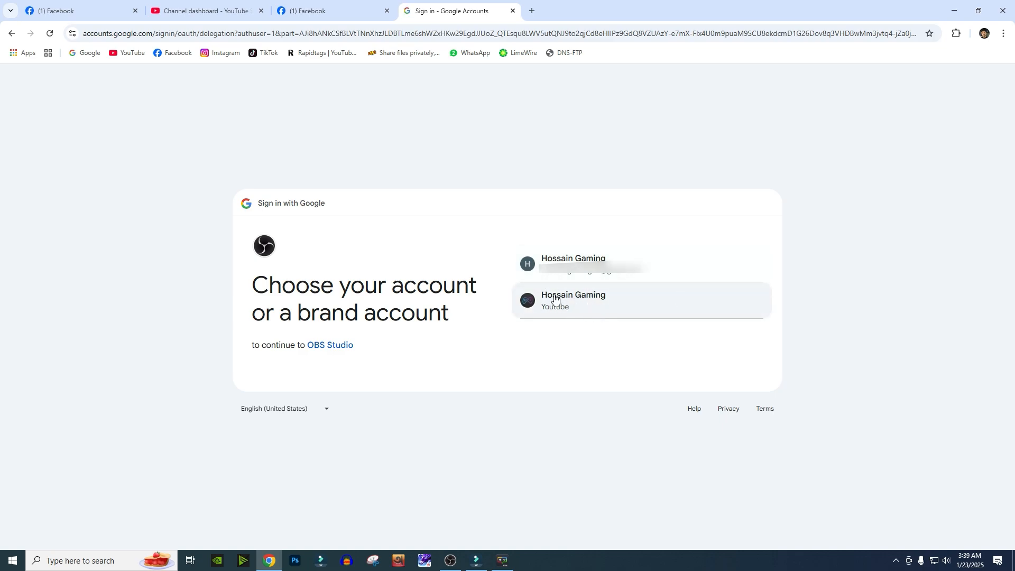
- Choose the Hossain Gaming YouTube brand account and allow OBS Studio access
{"action": "left_click", "coordinate": [583, 310]}
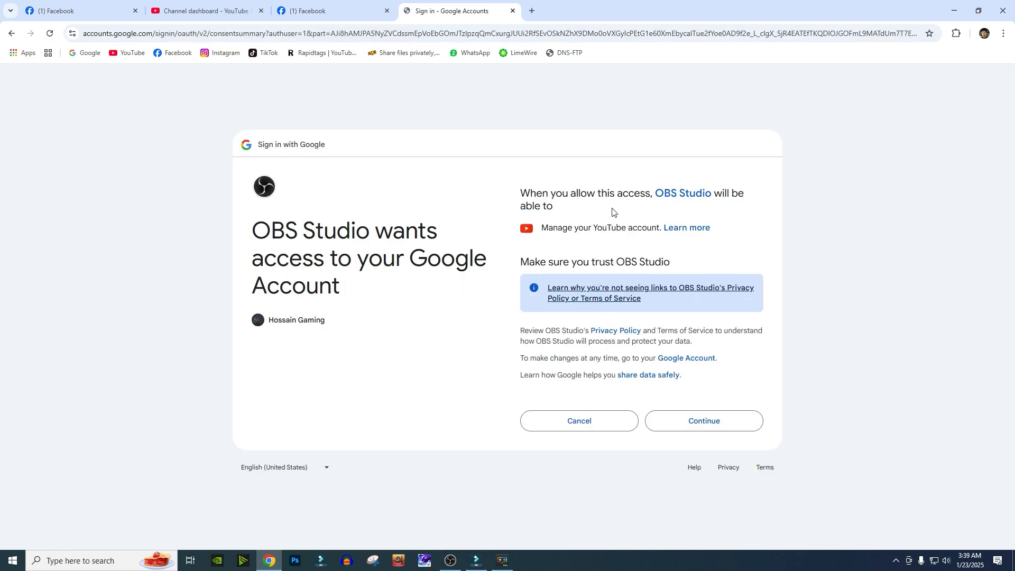
{"action": "left_click", "coordinate": [715, 428]}
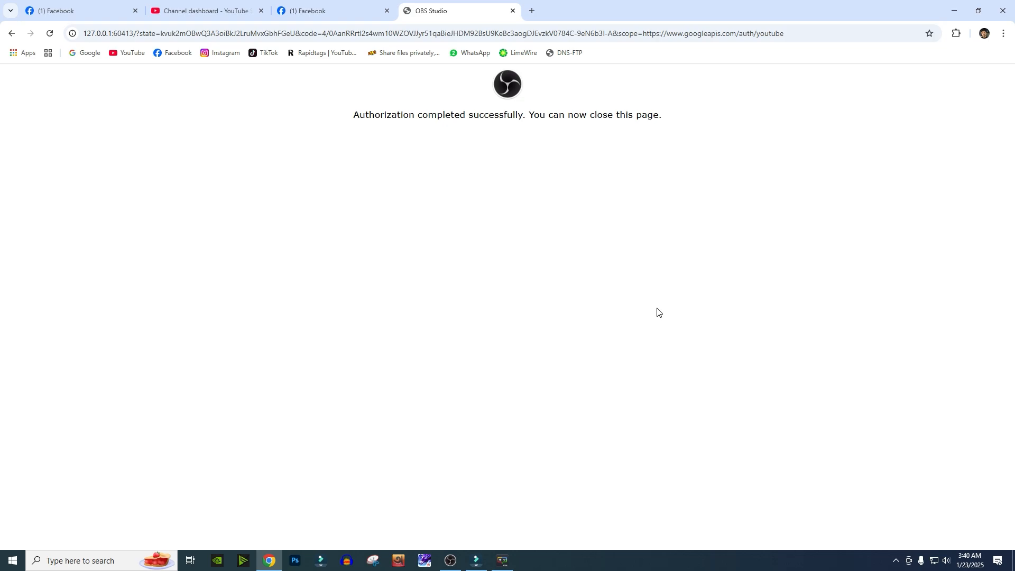
- Close the authorization tab and a Facebook tab, then return to OBS
{"action": "left_click", "coordinate": [513, 11]}
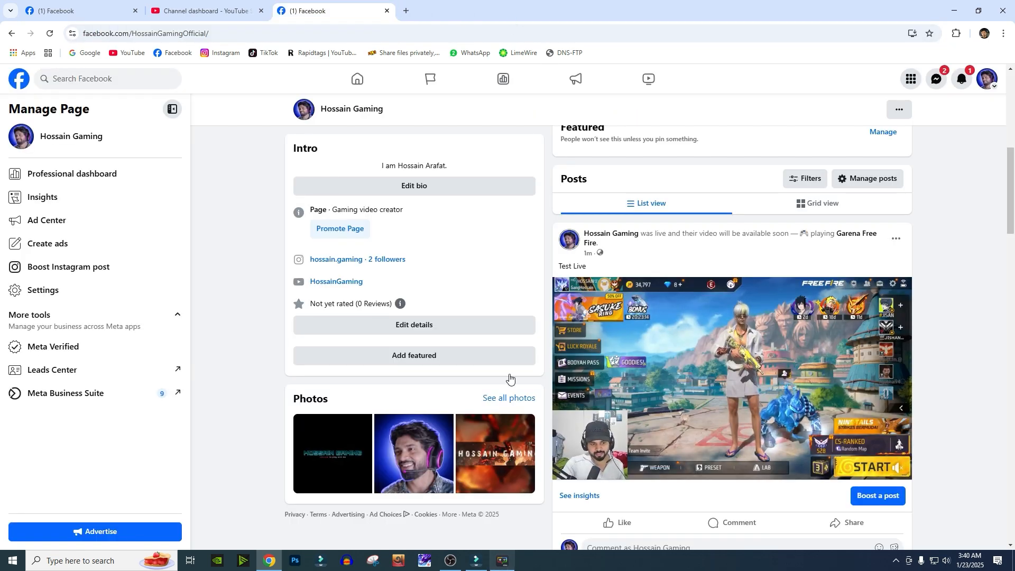
{"action": "left_click", "coordinate": [387, 11]}
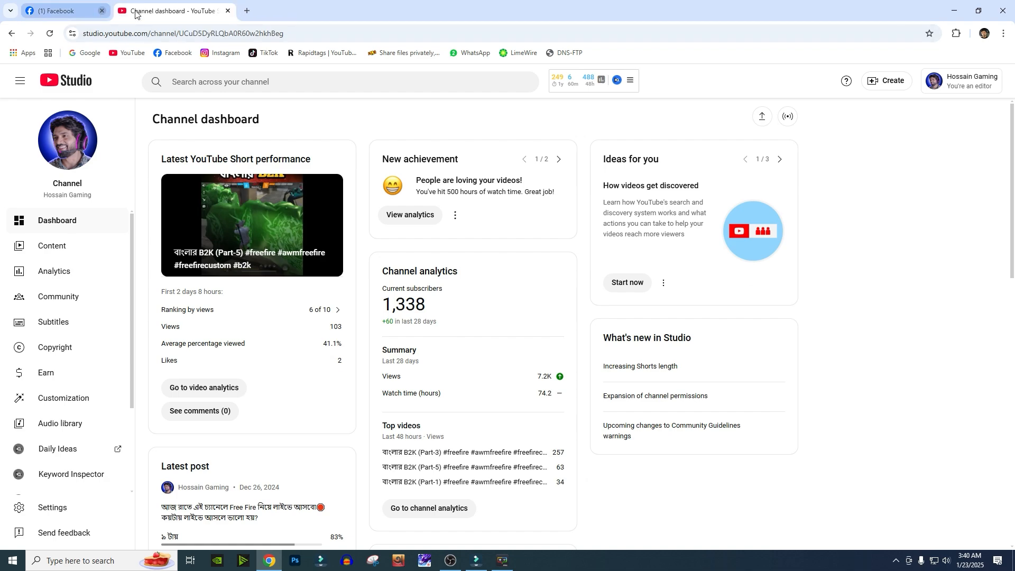
{"action": "left_click", "coordinate": [136, 10]}
{"action": "left_click", "coordinate": [450, 561]}
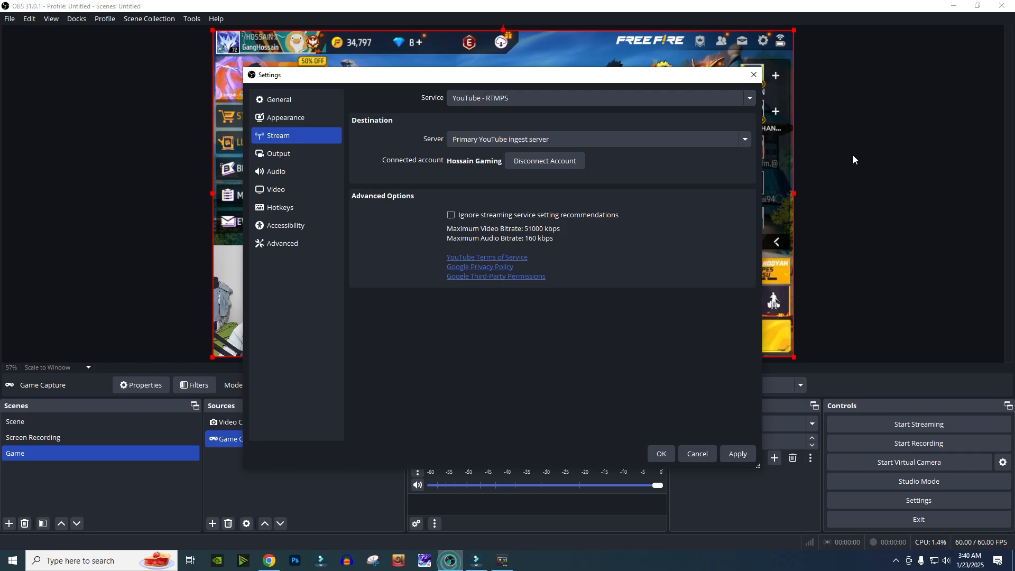
- Apply and save the YouTube stream settings with the connected account
{"action": "left_click_drag", "start_coordinate": [528, 76], "coordinate": [615, 110]}
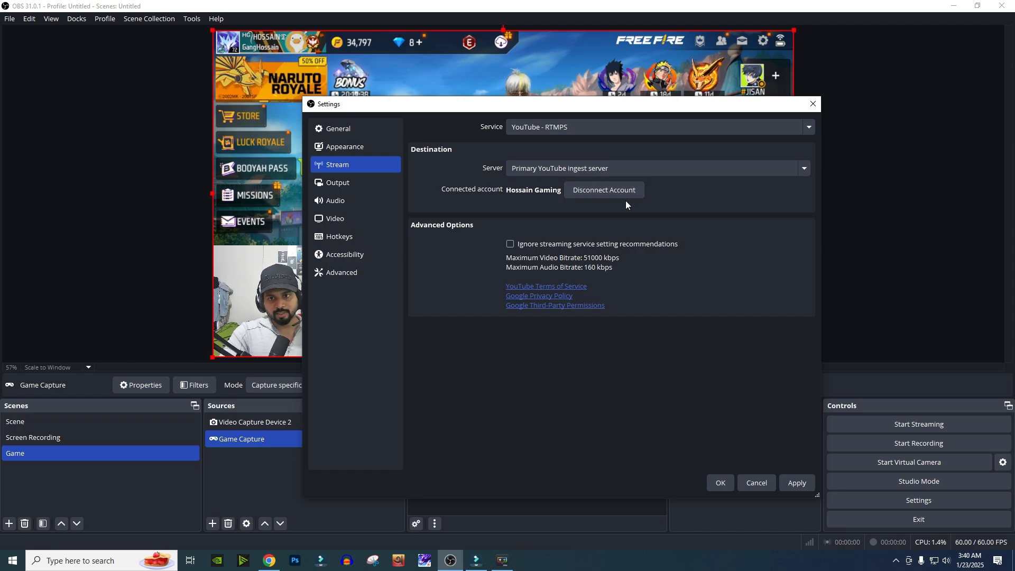
{"action": "left_click", "coordinate": [797, 485]}
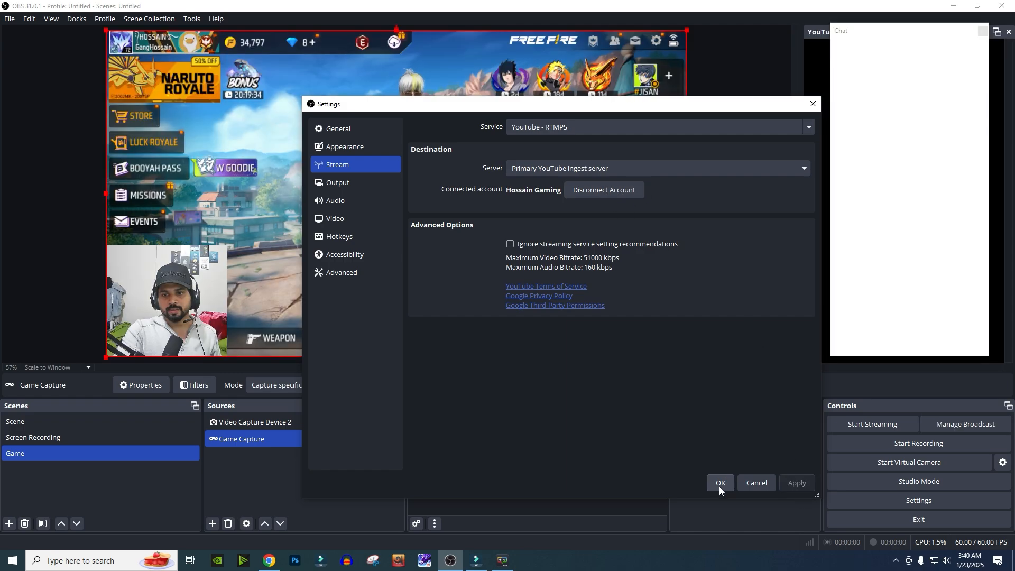
{"action": "left_click", "coordinate": [720, 483]}
- Undock the YouTube chat and Live Control Panel docks, close the control panel and dismiss the notice
{"action": "left_click_drag", "start_coordinate": [892, 33], "coordinate": [772, 184]}
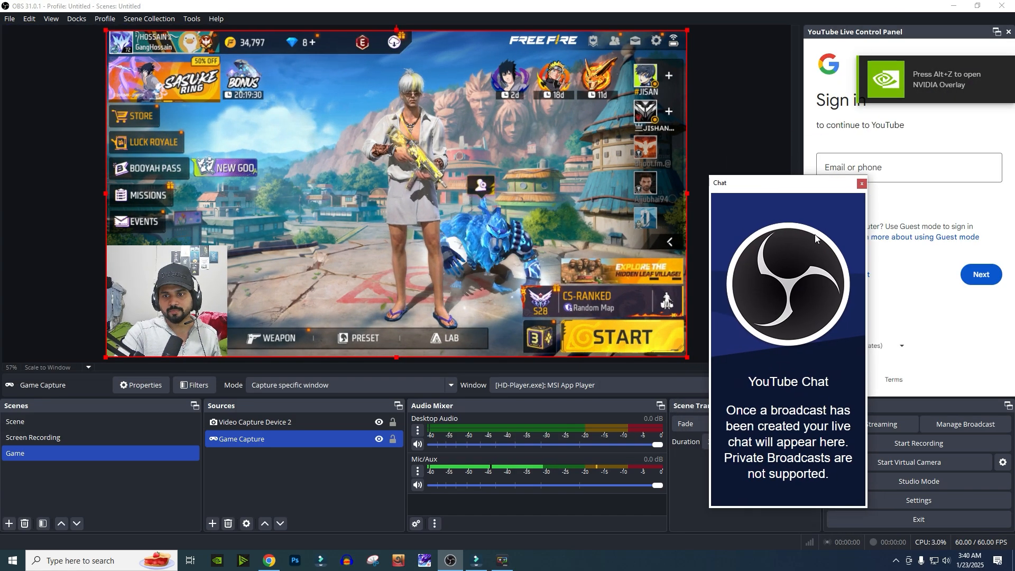
{"action": "left_click_drag", "start_coordinate": [900, 33], "coordinate": [879, 112]}
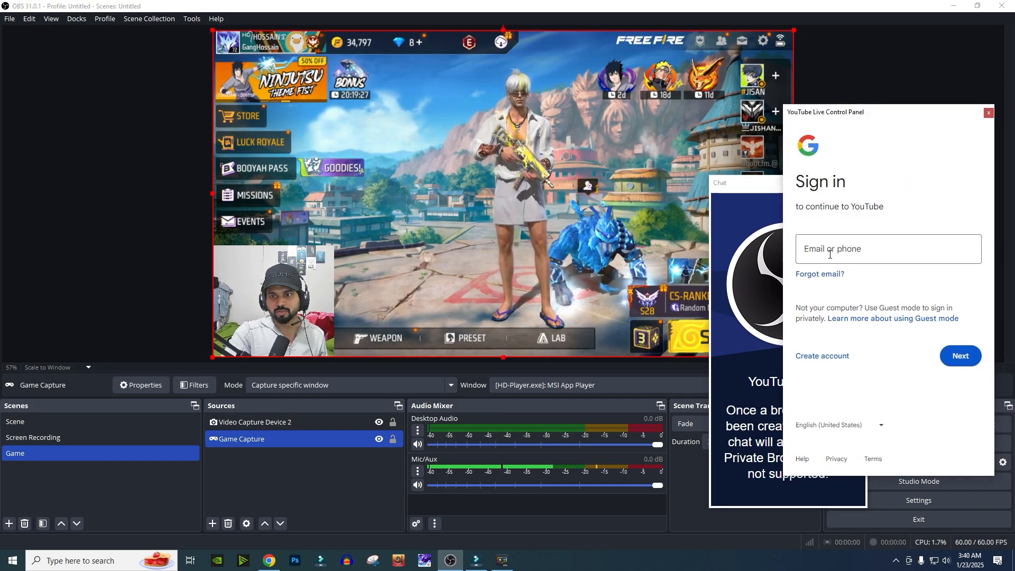
{"action": "left_click", "coordinate": [988, 114]}
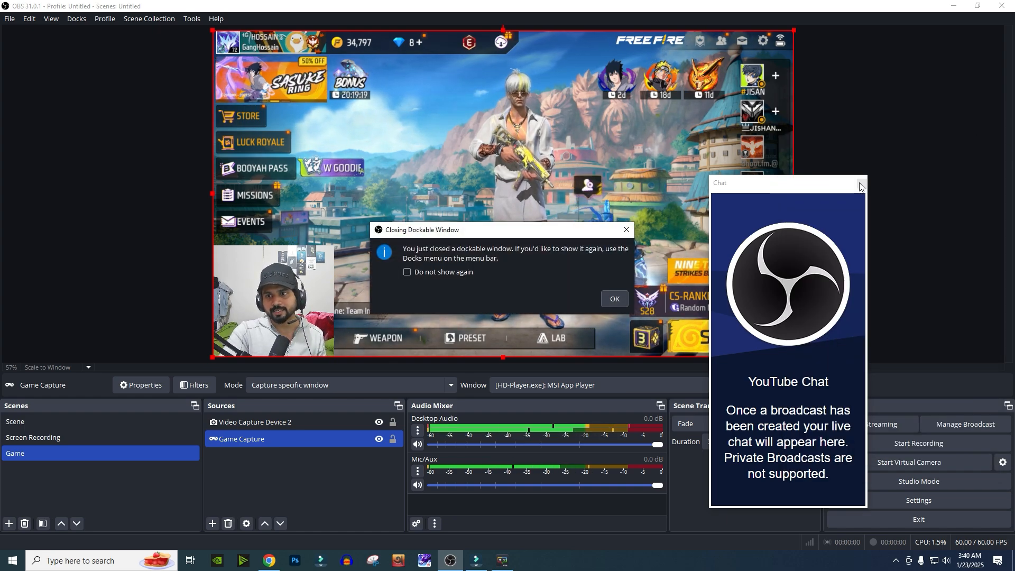
{"action": "key", "text": "Return"}
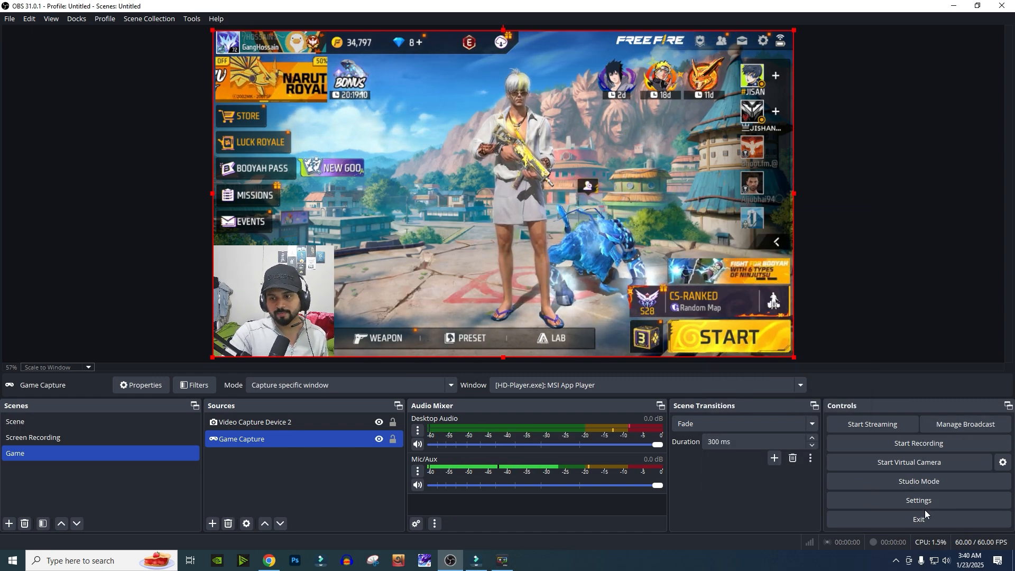
- Open Settings to review the YouTube stream page and close it
{"action": "left_click", "coordinate": [934, 500]}
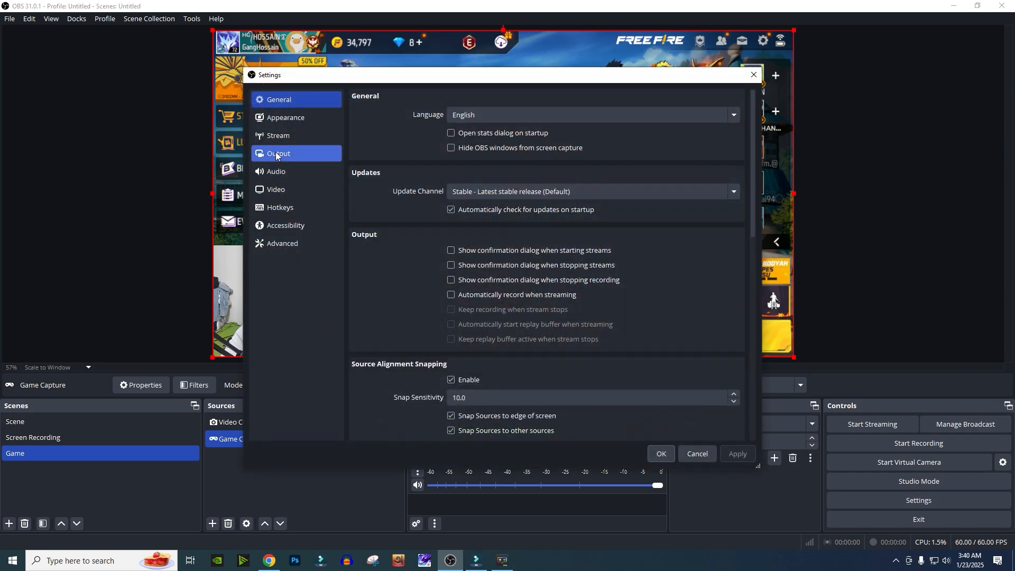
{"action": "left_click", "coordinate": [283, 136]}
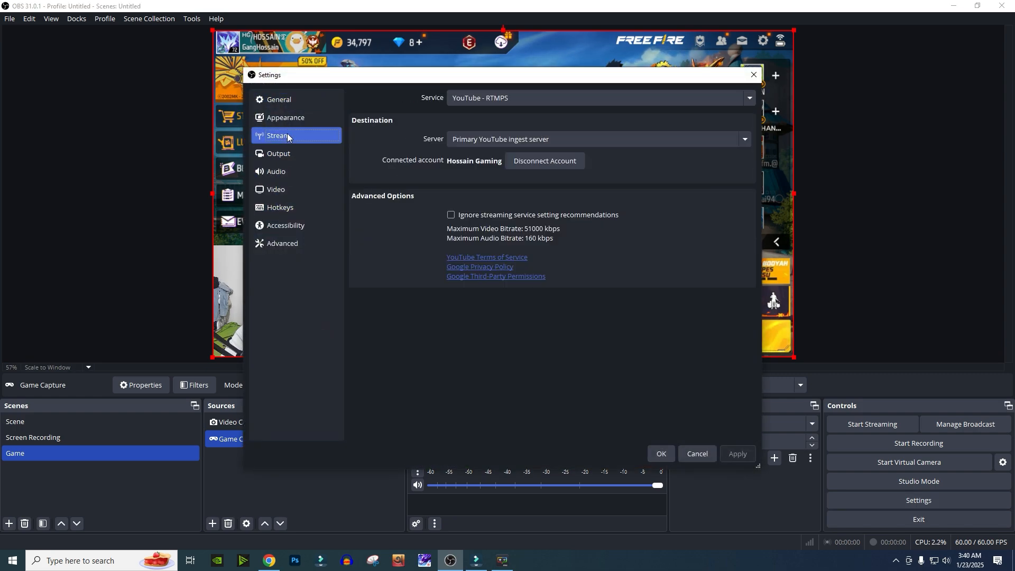
{"action": "left_click", "coordinate": [661, 454]}
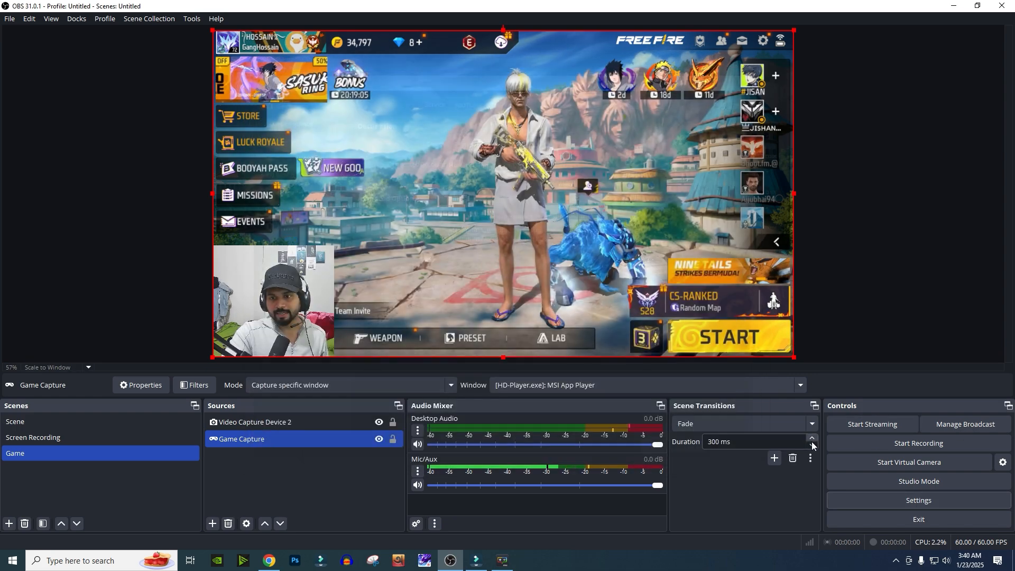
- Open Manage Broadcast and set the new broadcast's title to Test Live
{"action": "left_click", "coordinate": [960, 427]}
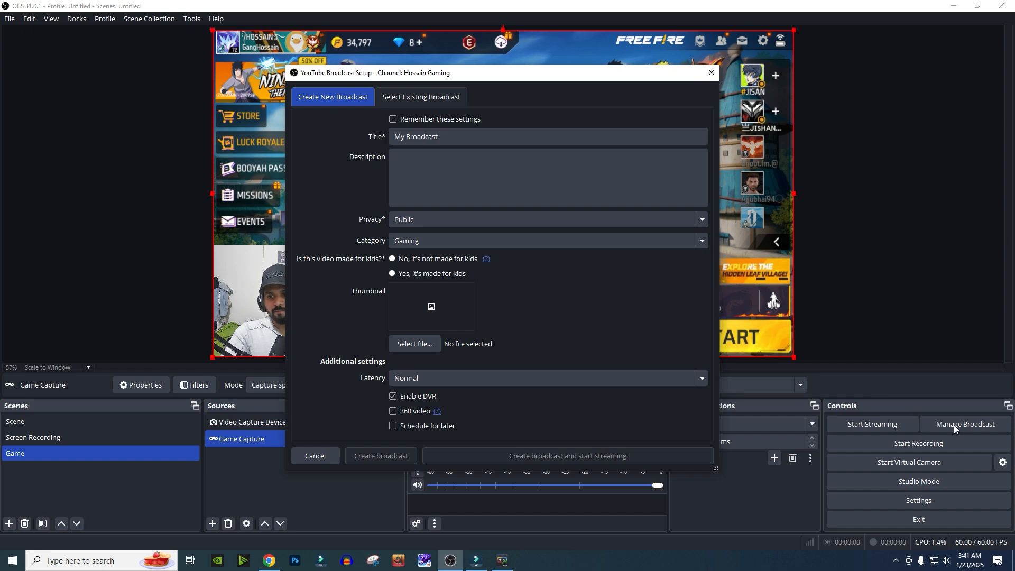
{"action": "left_click_drag", "start_coordinate": [539, 78], "coordinate": [609, 87]}
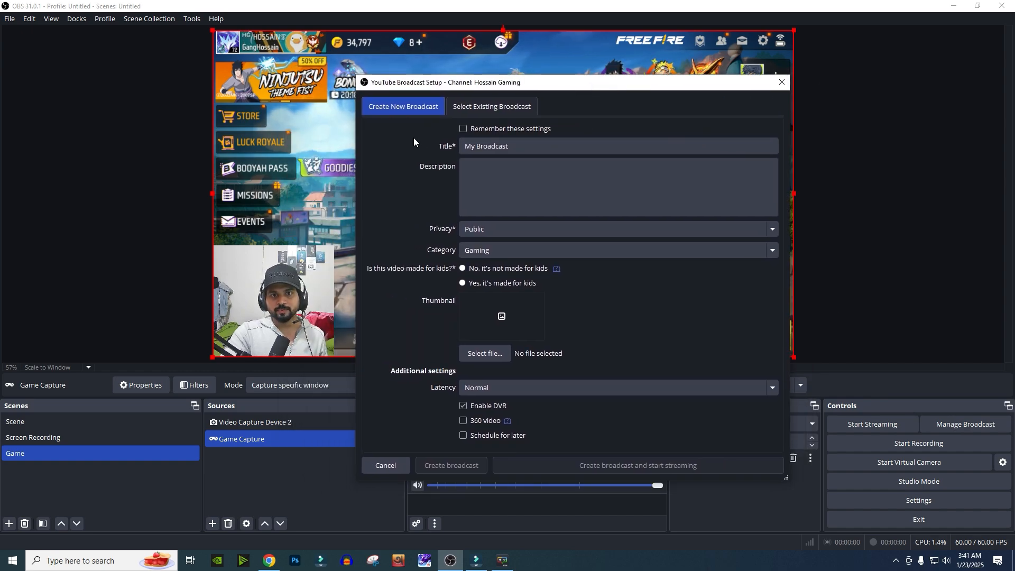
{"action": "triple_click", "coordinate": [526, 146]}
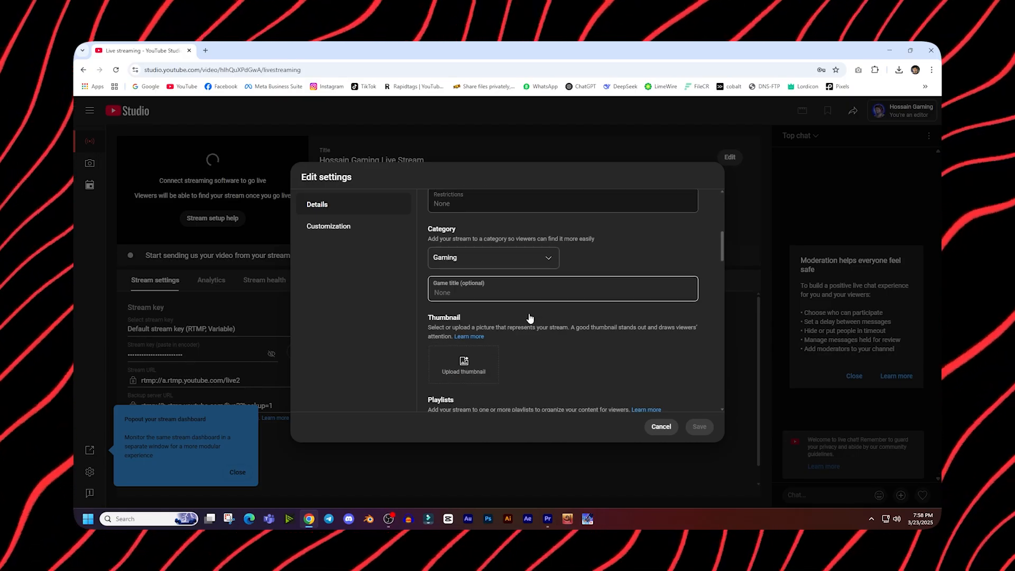
{"action": "scroll", "coordinate": [530, 318], "scroll_direction": "down", "scroll_amount": 1}
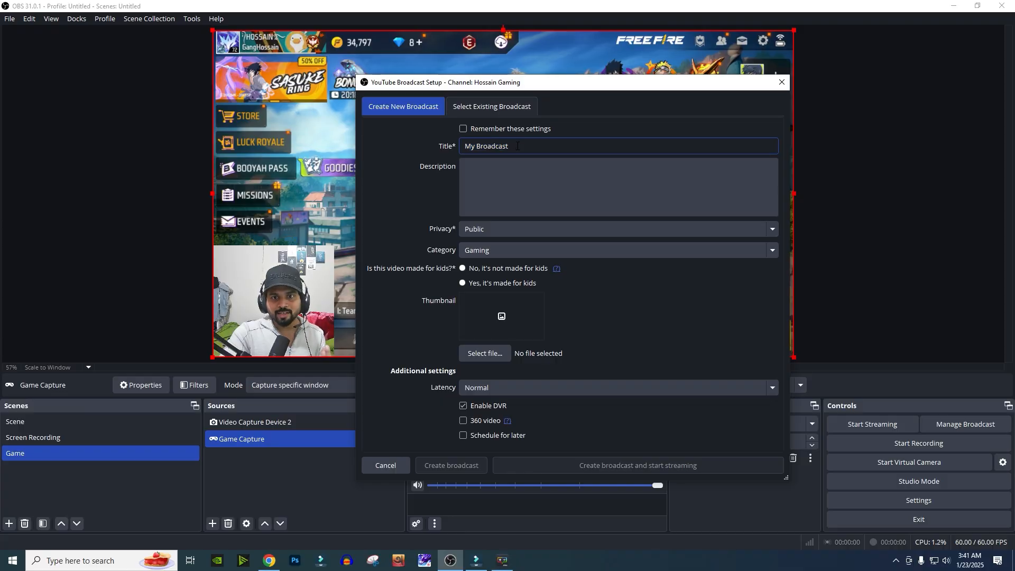
{"action": "left_click_drag", "start_coordinate": [518, 146], "coordinate": [452, 149]}
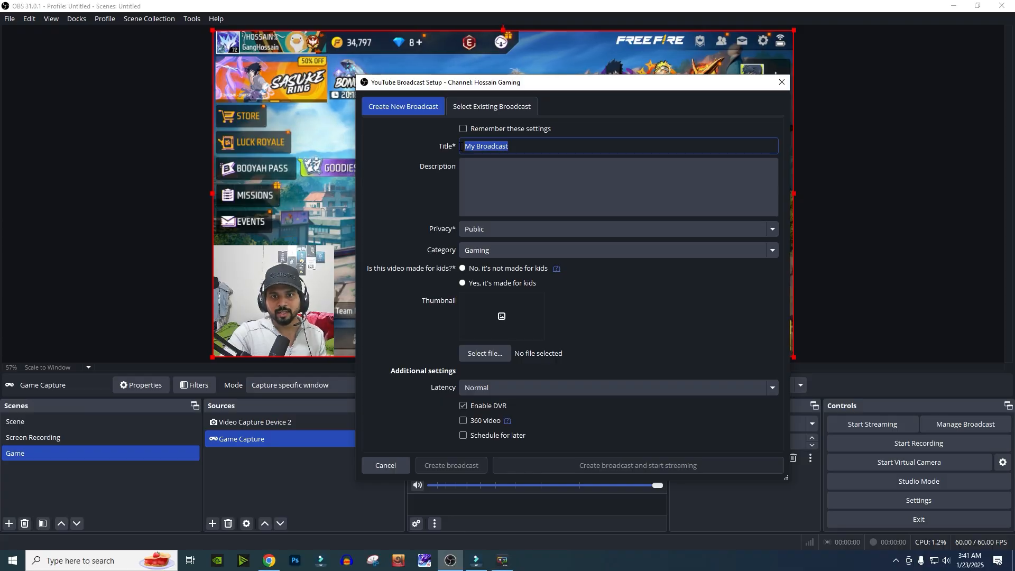
{"action": "type", "text": "TY"}
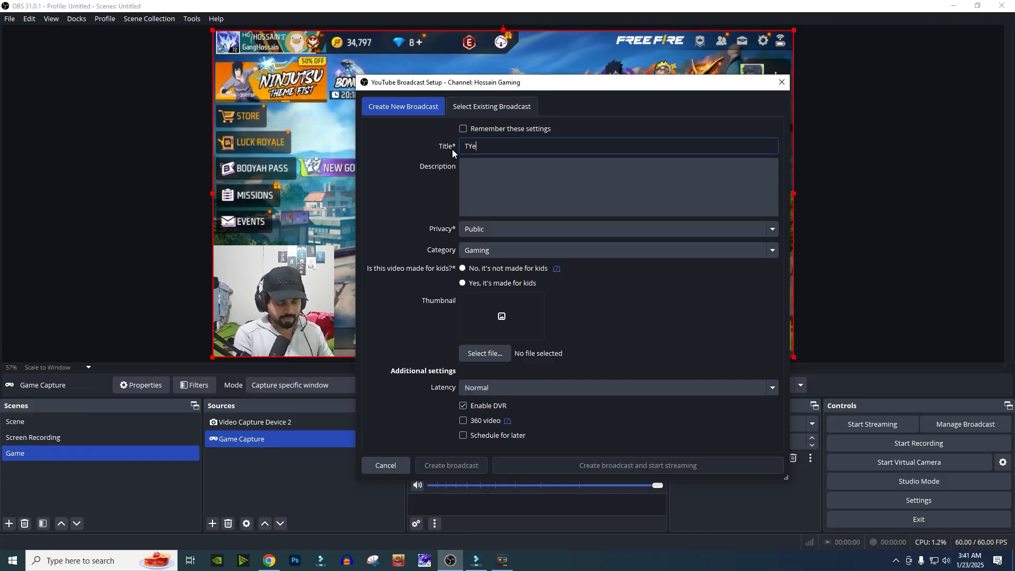
{"action": "key", "text": "BackSpace"}
{"action": "type", "text": "est Live"}
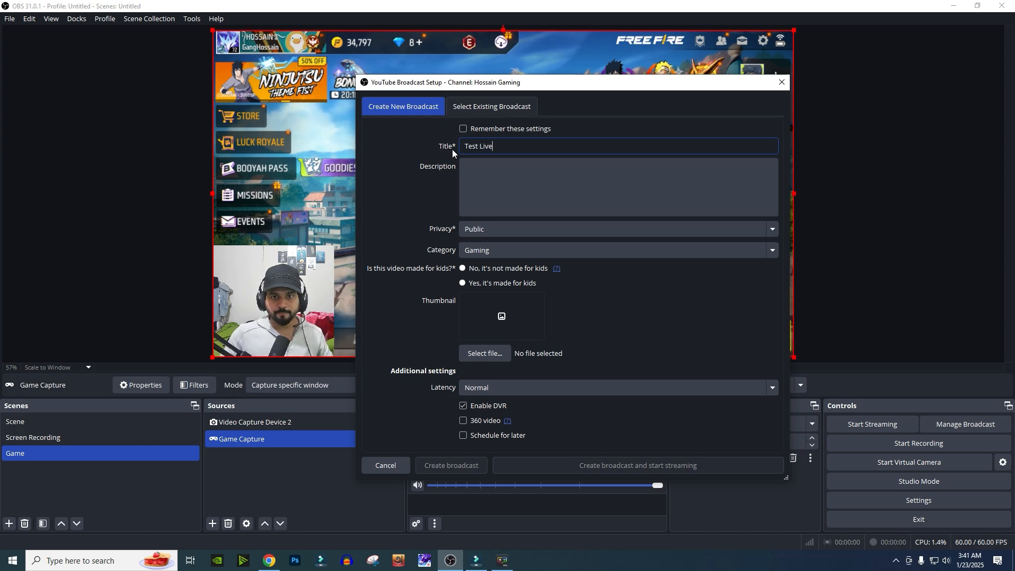
- Enter the description New Live... and set the broadcast privacy to Public
{"action": "left_click", "coordinate": [537, 177]}
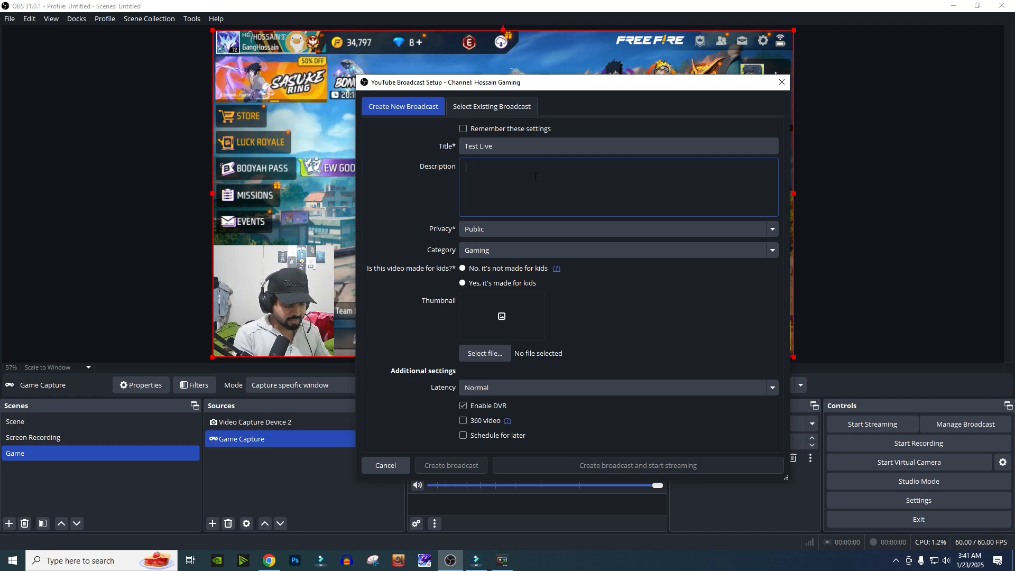
{"action": "type", "text": "New Live..."}
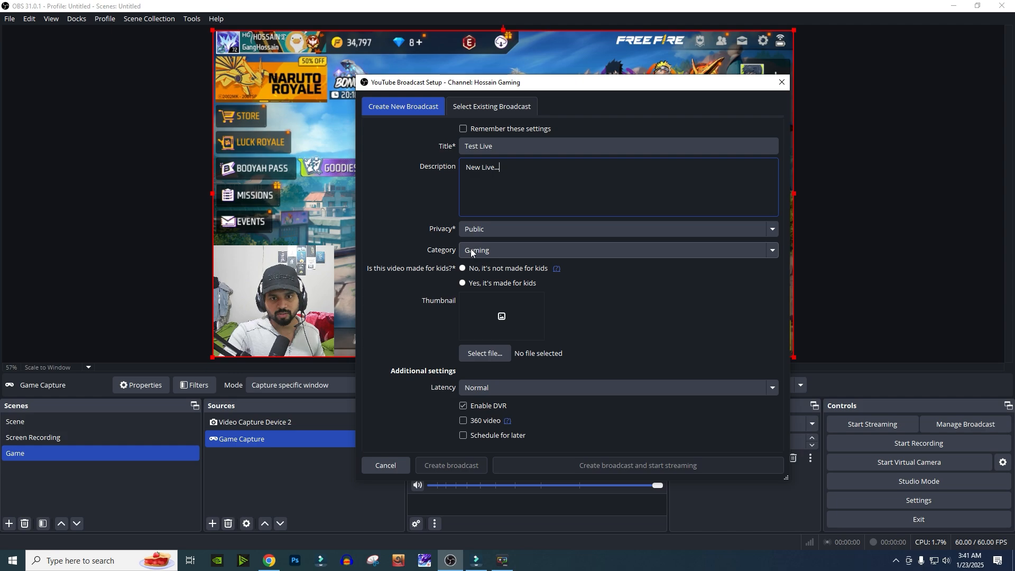
{"action": "left_click", "coordinate": [509, 232]}
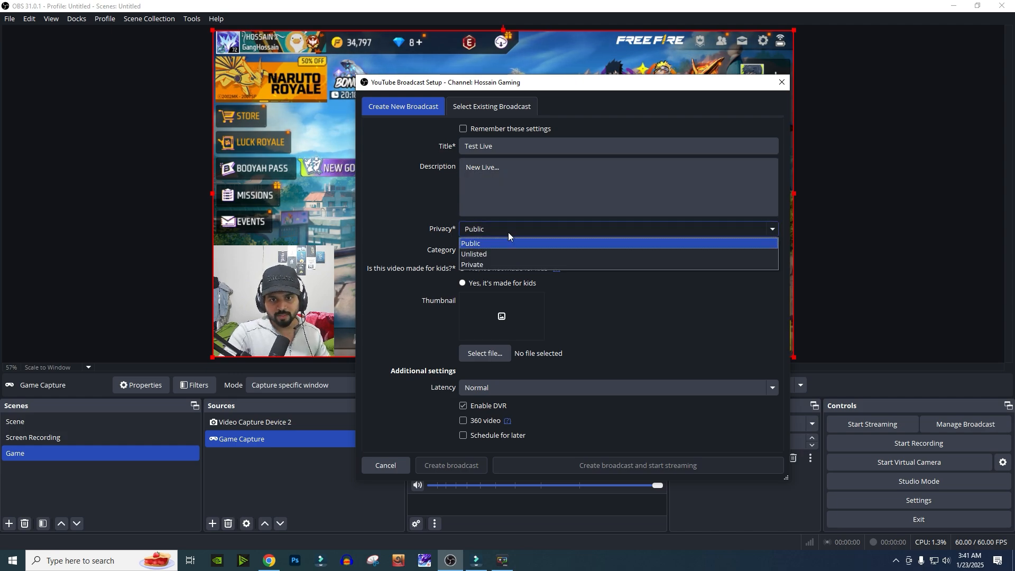
{"action": "left_click", "coordinate": [498, 246]}
{"action": "left_click", "coordinate": [510, 250]}
{"action": "left_click", "coordinate": [515, 249]}
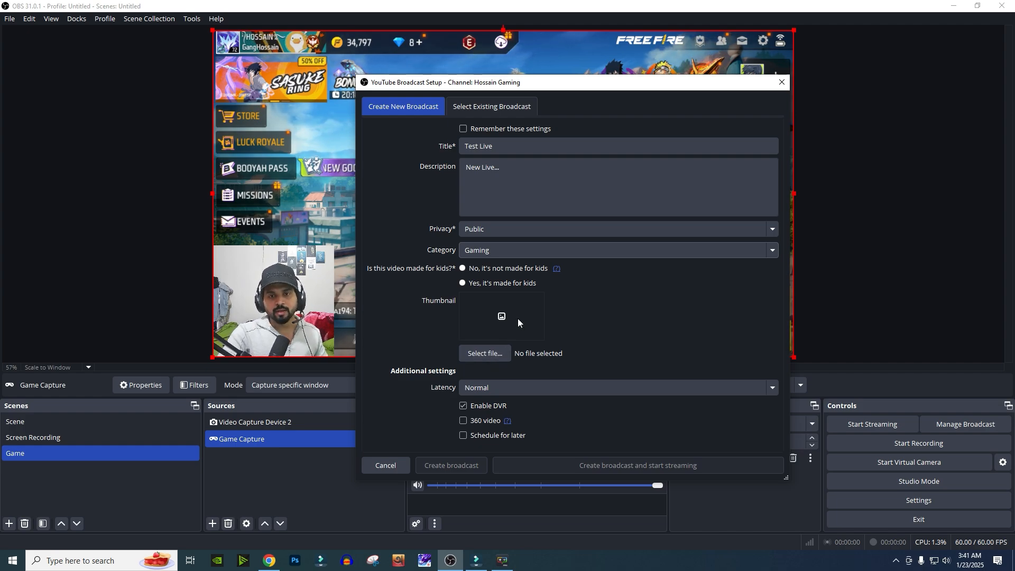
- Set the thumbnail to Only AWM challaenge copy.jpg from the Thumbnail folder on drive E:
{"action": "left_click", "coordinate": [494, 355]}
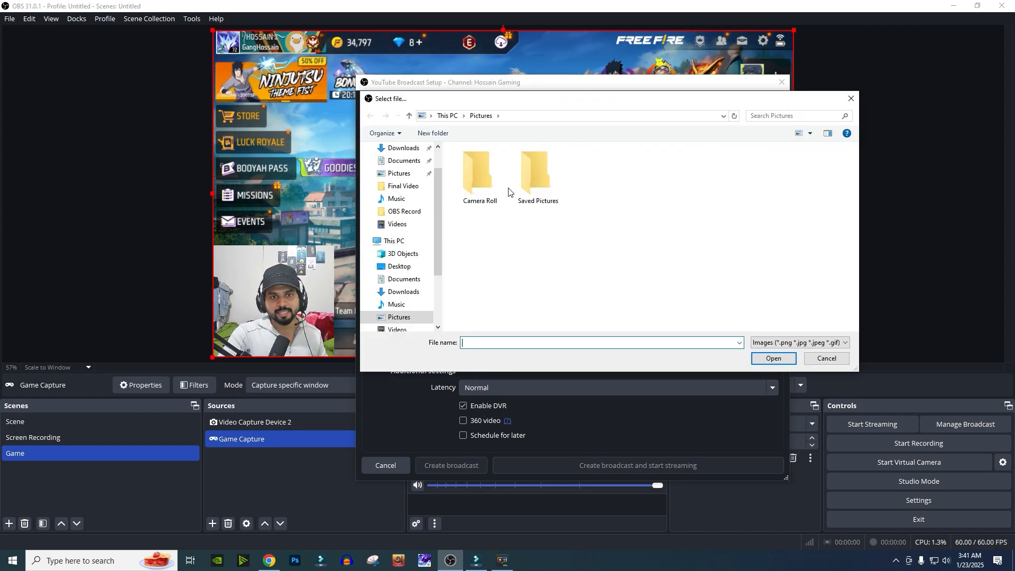
{"action": "scroll", "coordinate": [402, 305], "scroll_direction": "down", "scroll_amount": 2}
{"action": "left_click", "coordinate": [406, 305]}
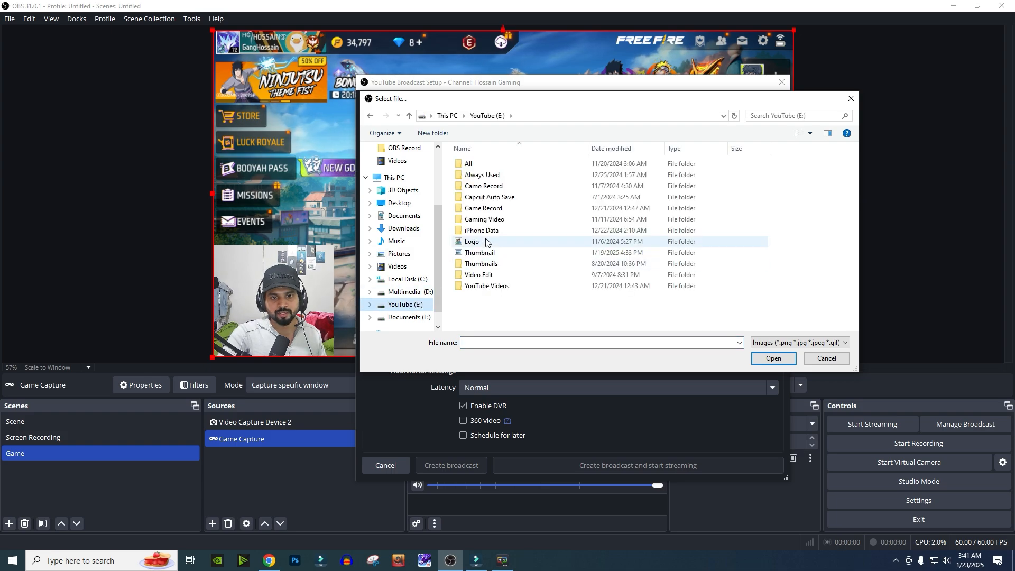
{"action": "double_click", "coordinate": [486, 253]}
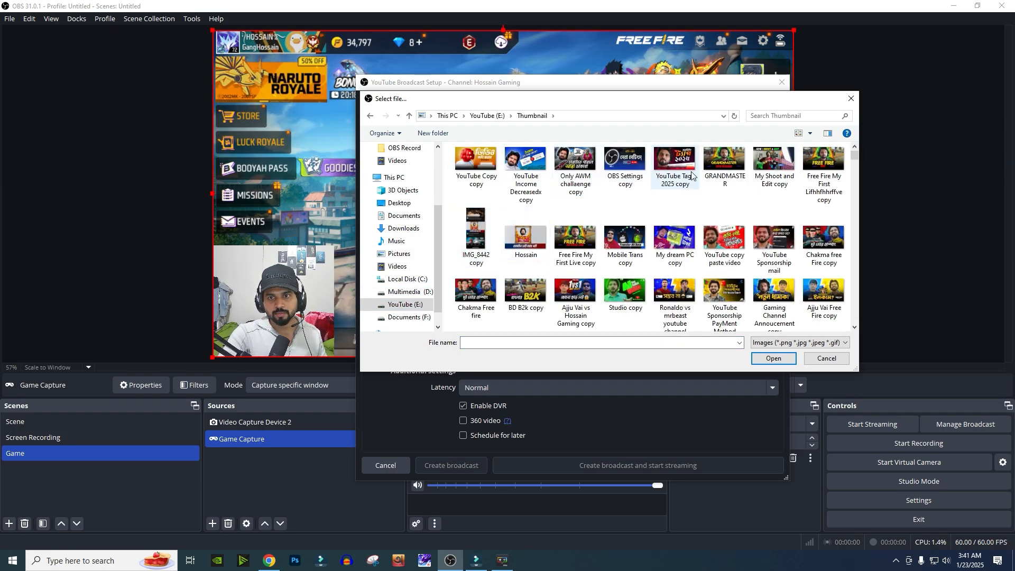
{"action": "left_click", "coordinate": [578, 168]}
{"action": "double_click", "coordinate": [577, 168]}
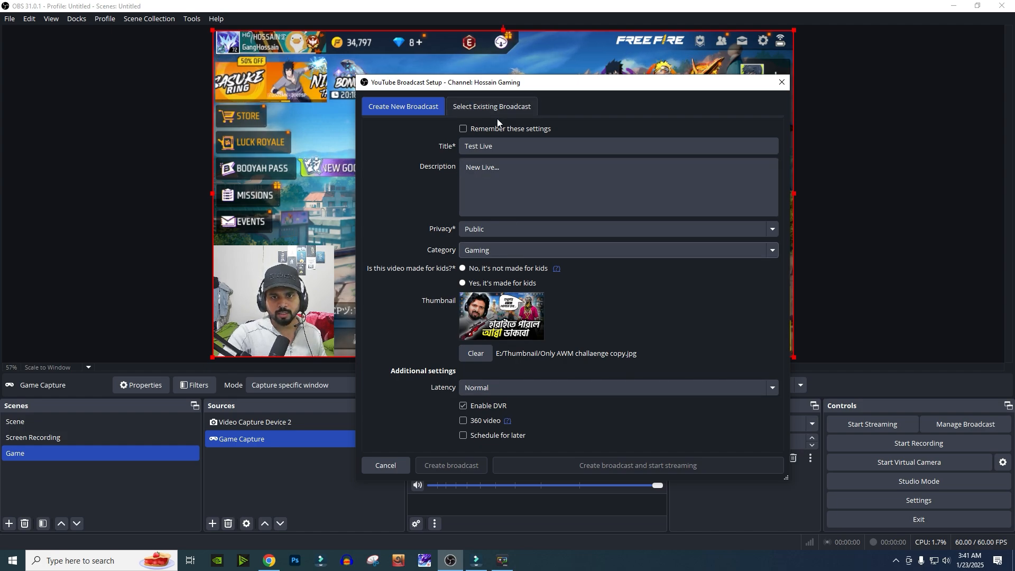
- Turn on Remember these settings and review the latency setting
{"action": "left_click", "coordinate": [464, 129]}
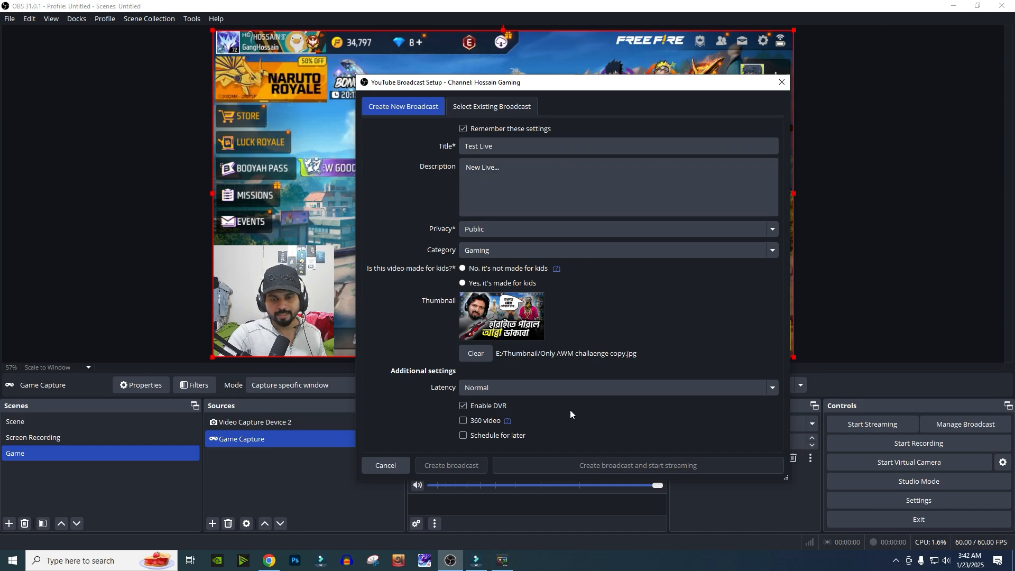
{"action": "left_click", "coordinate": [520, 389]}
{"action": "left_click", "coordinate": [522, 389]}
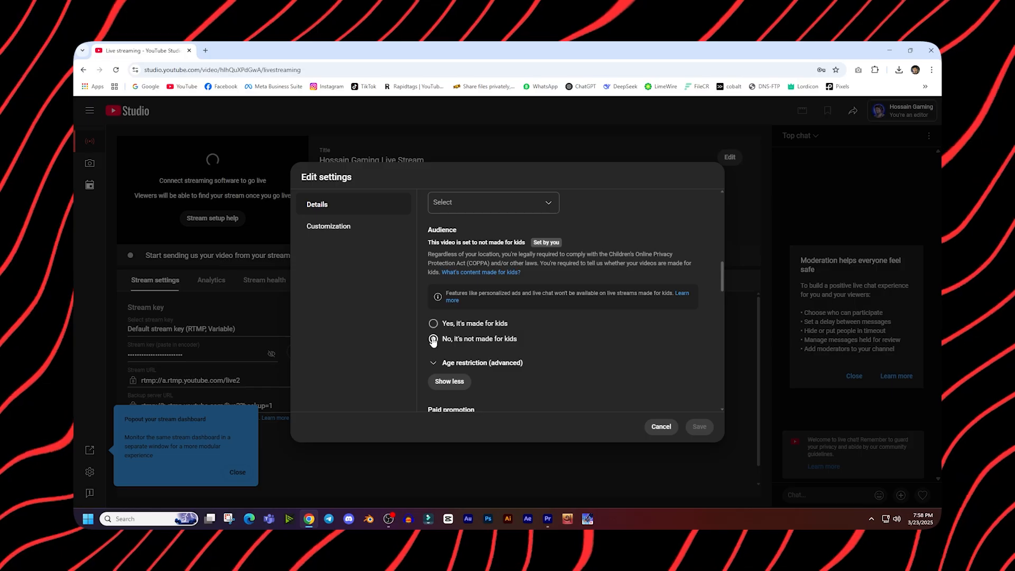
- Mark the broadcast as not made for kids, then create the broadcast and start streaming
{"action": "left_click", "coordinate": [433, 339]}
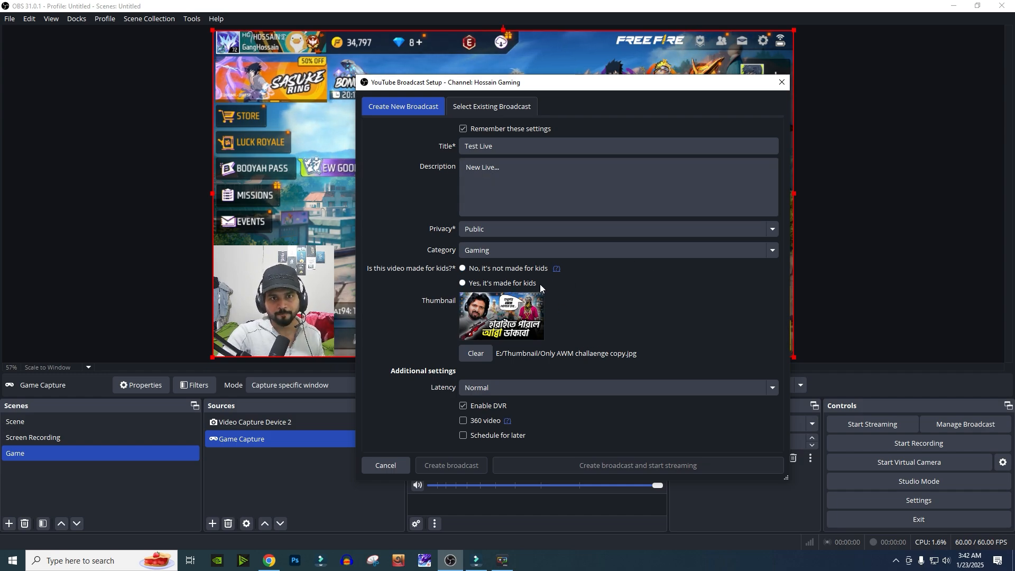
{"action": "left_click", "coordinate": [463, 268]}
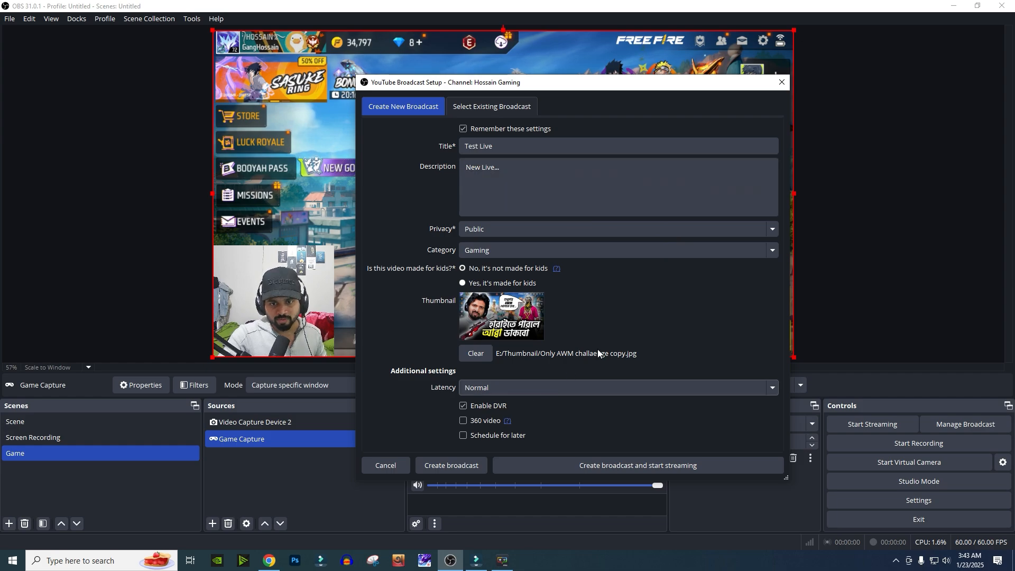
{"action": "left_click", "coordinate": [650, 470]}
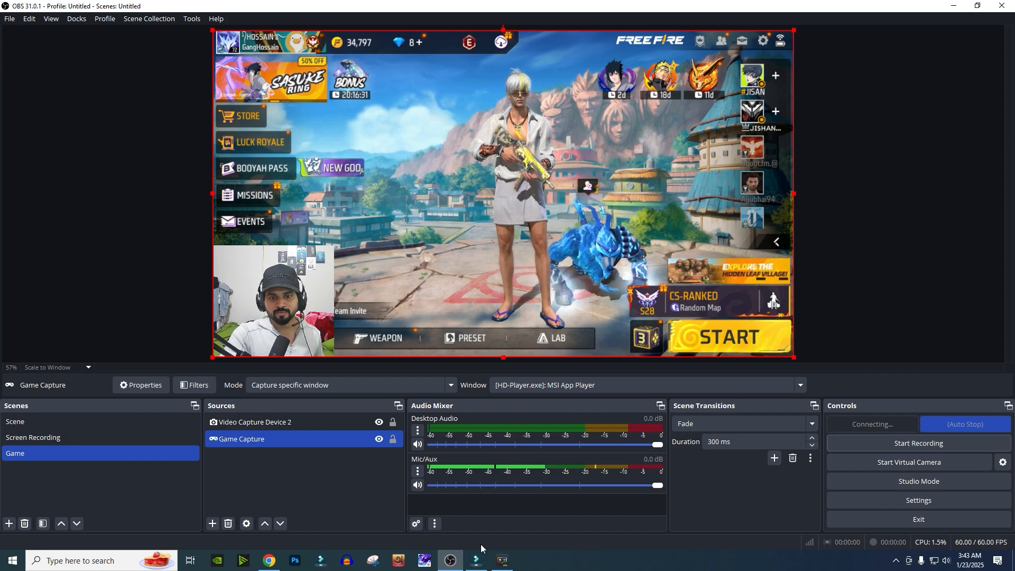
- Open the channel's YouTube page from Studio and play the Test Live stream from its Live tab
{"action": "left_click", "coordinate": [269, 560]}
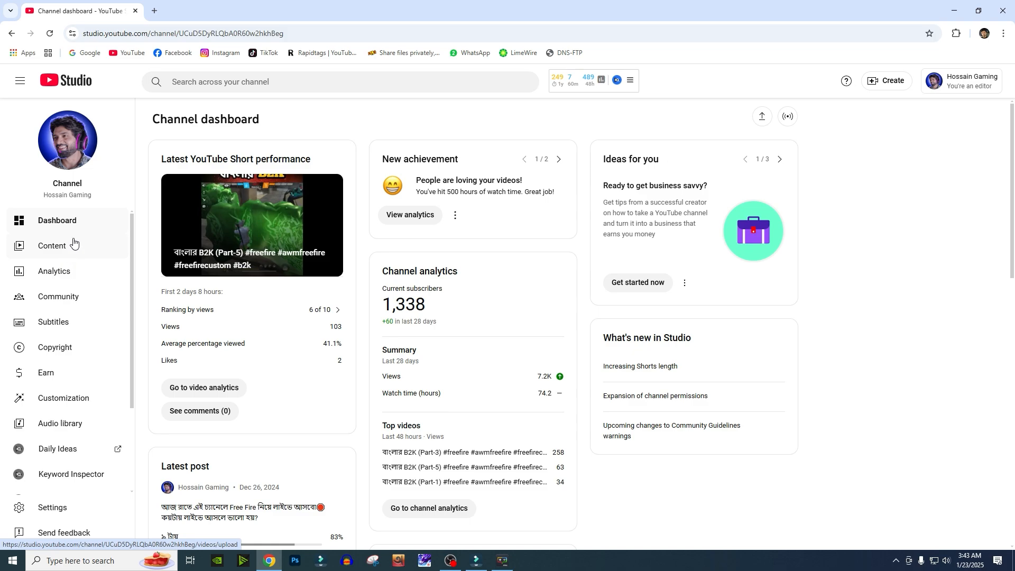
{"action": "left_click", "coordinate": [154, 11]}
{"action": "left_click", "coordinate": [112, 12]}
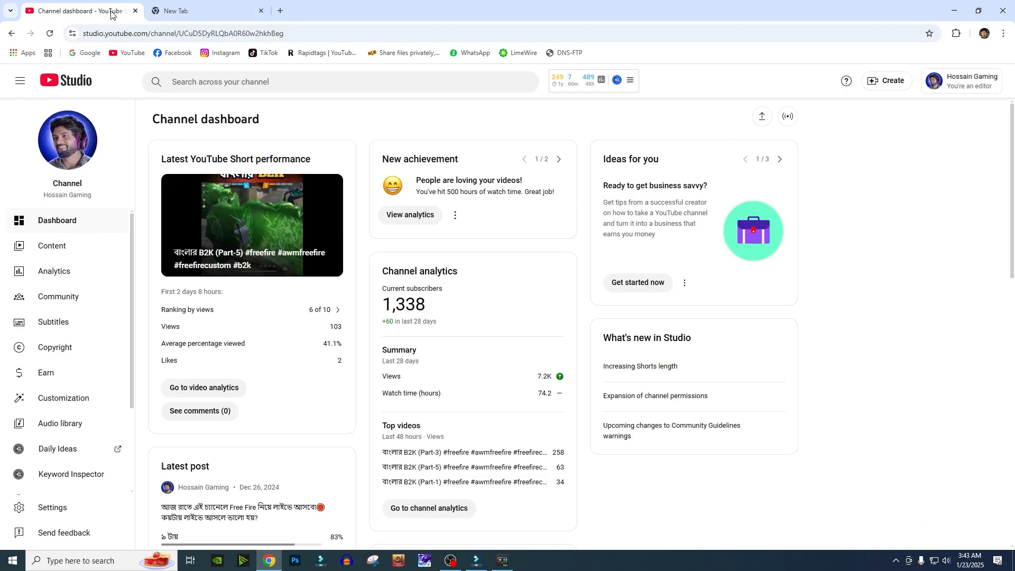
{"action": "left_click", "coordinate": [79, 168]}
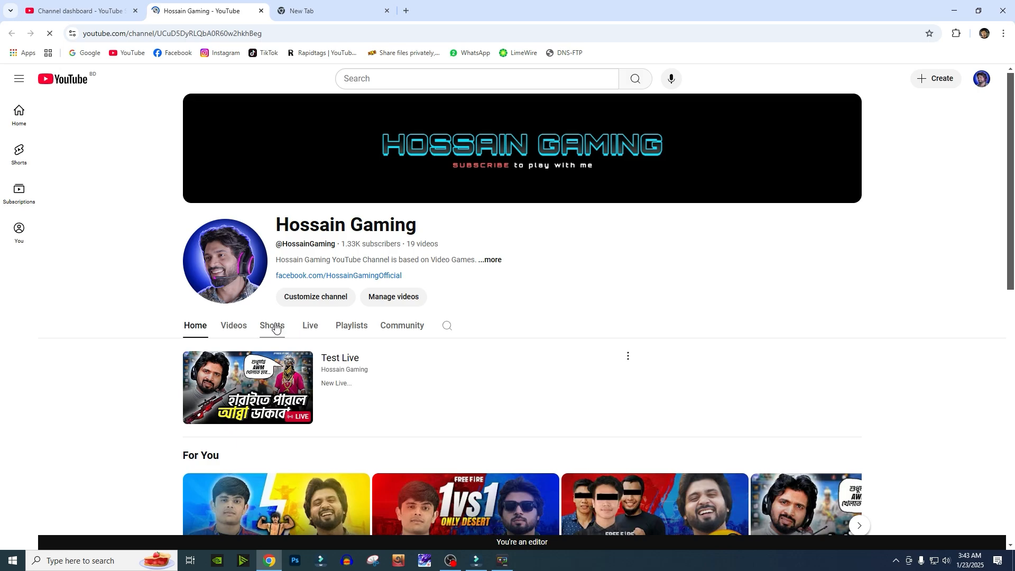
{"action": "scroll", "coordinate": [245, 331], "scroll_direction": "down", "scroll_amount": 5}
{"action": "scroll", "coordinate": [311, 318], "scroll_direction": "up", "scroll_amount": 5}
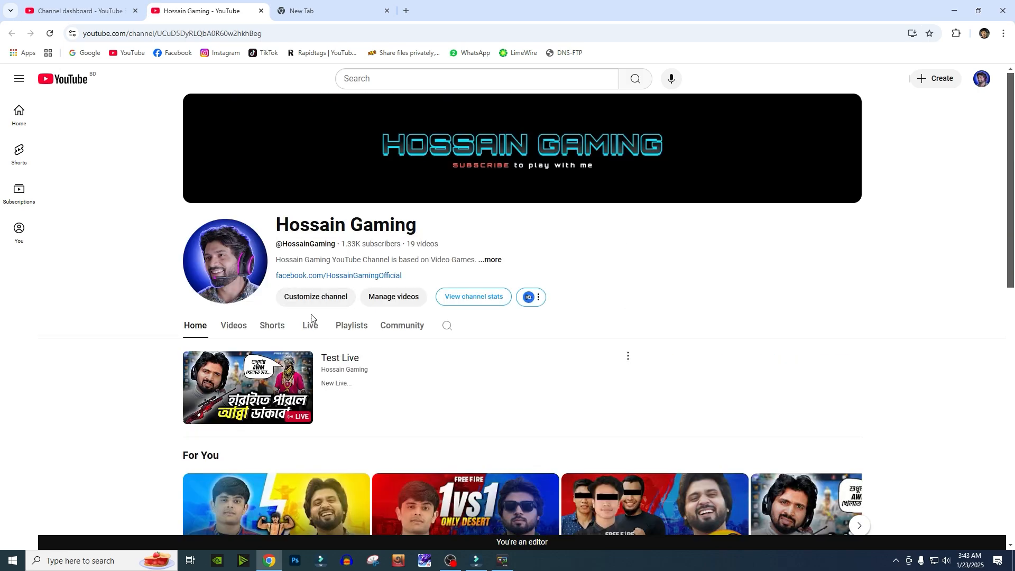
{"action": "left_click", "coordinate": [311, 332]}
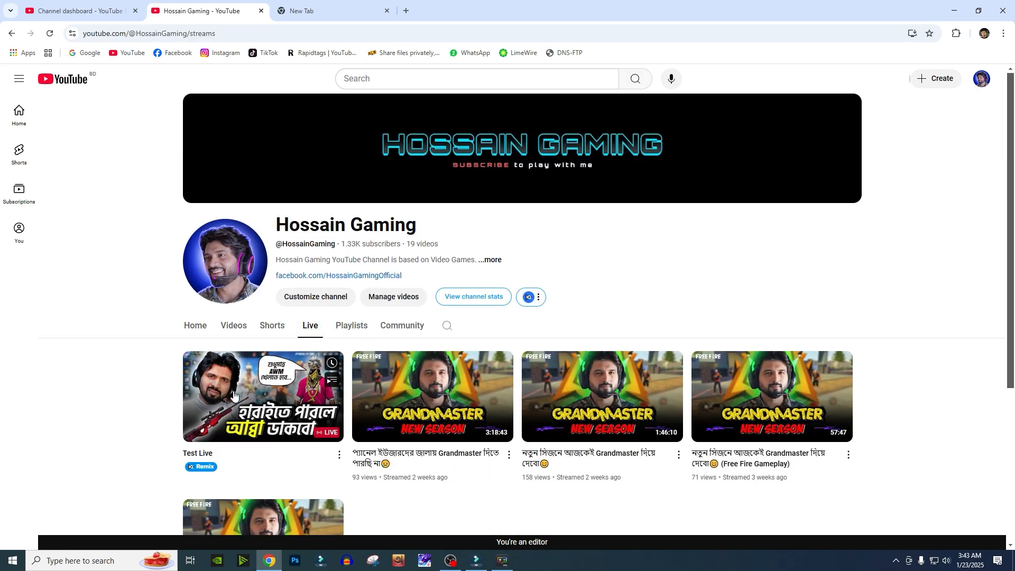
{"action": "left_click", "coordinate": [279, 402]}
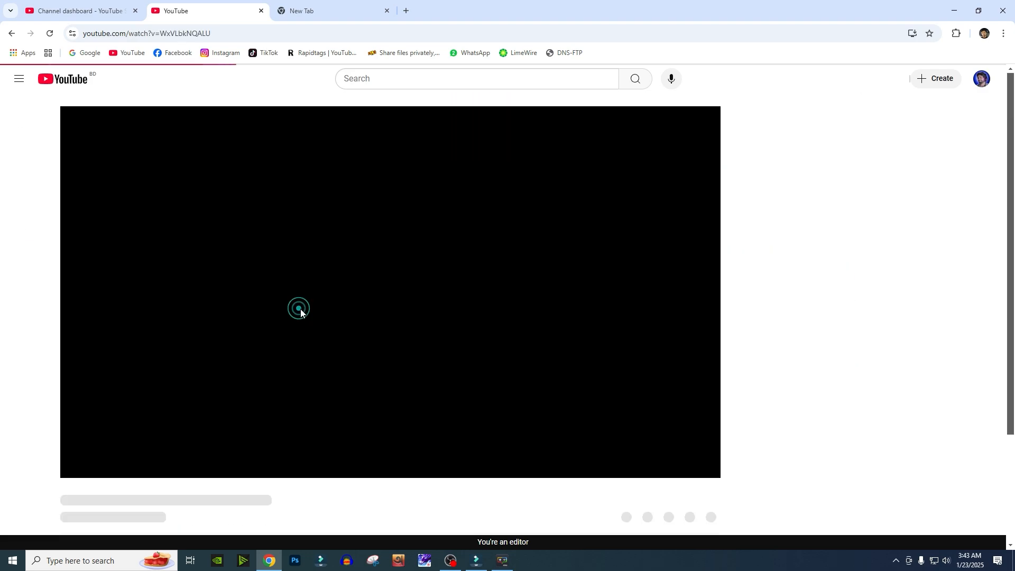
- Close the moderation tip, mute the stream playback and set its quality to 1080p60
{"action": "scroll", "coordinate": [476, 285], "scroll_direction": "down", "scroll_amount": 2}
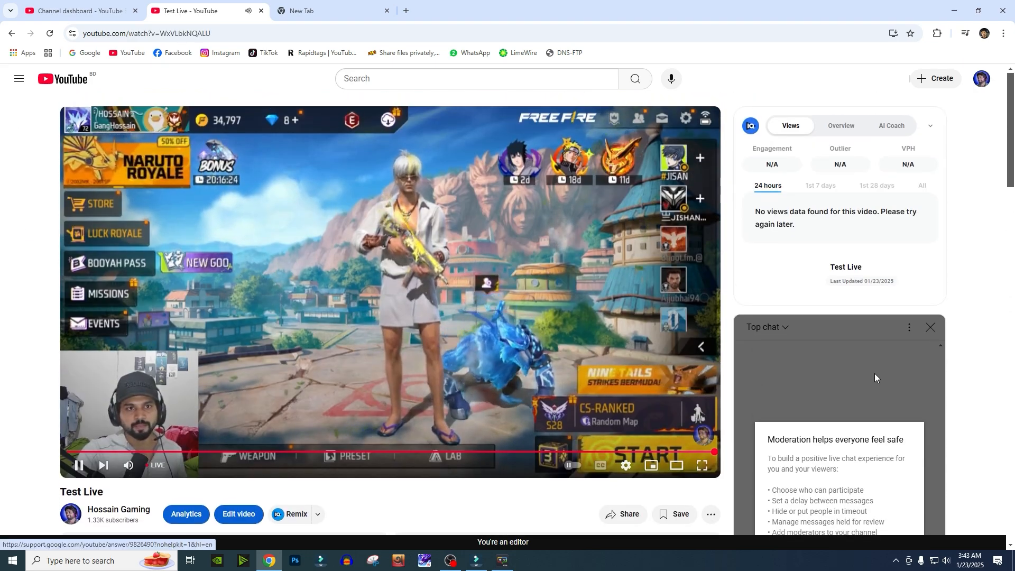
{"action": "scroll", "coordinate": [909, 423], "scroll_direction": "down", "scroll_amount": 5}
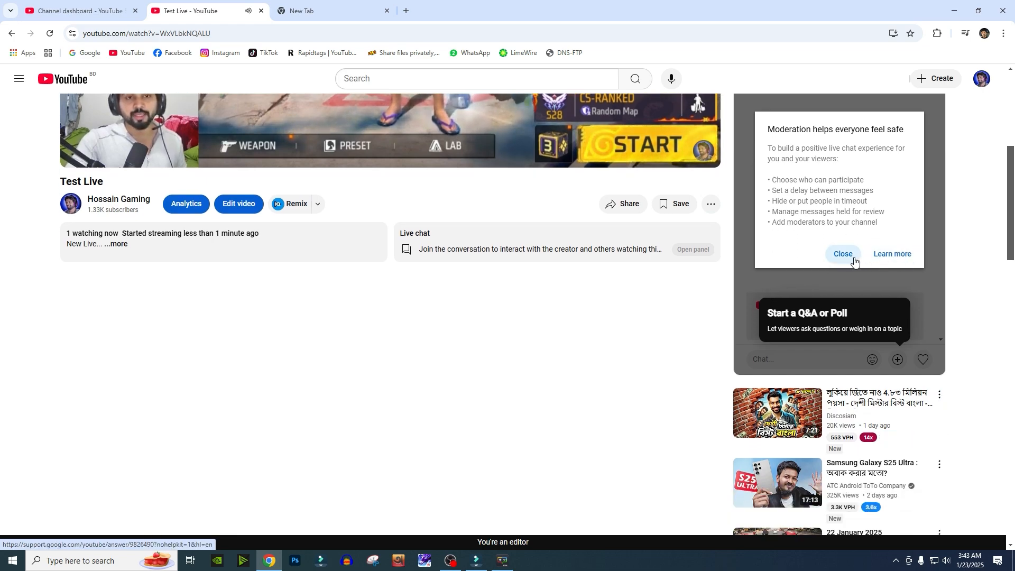
{"action": "left_click", "coordinate": [842, 257]}
{"action": "scroll", "coordinate": [161, 311], "scroll_direction": "up", "scroll_amount": 5}
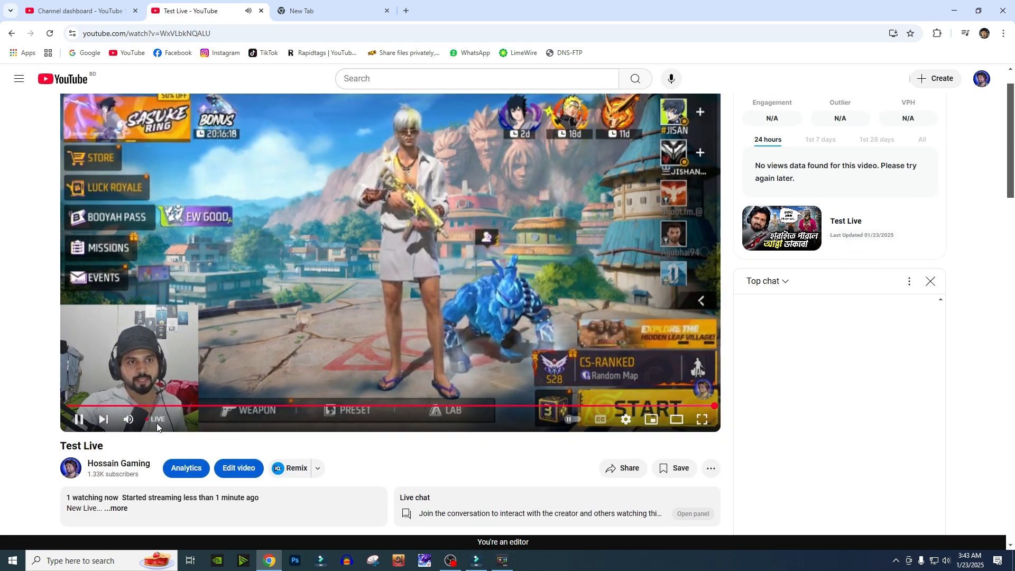
{"action": "left_click", "coordinate": [129, 419]}
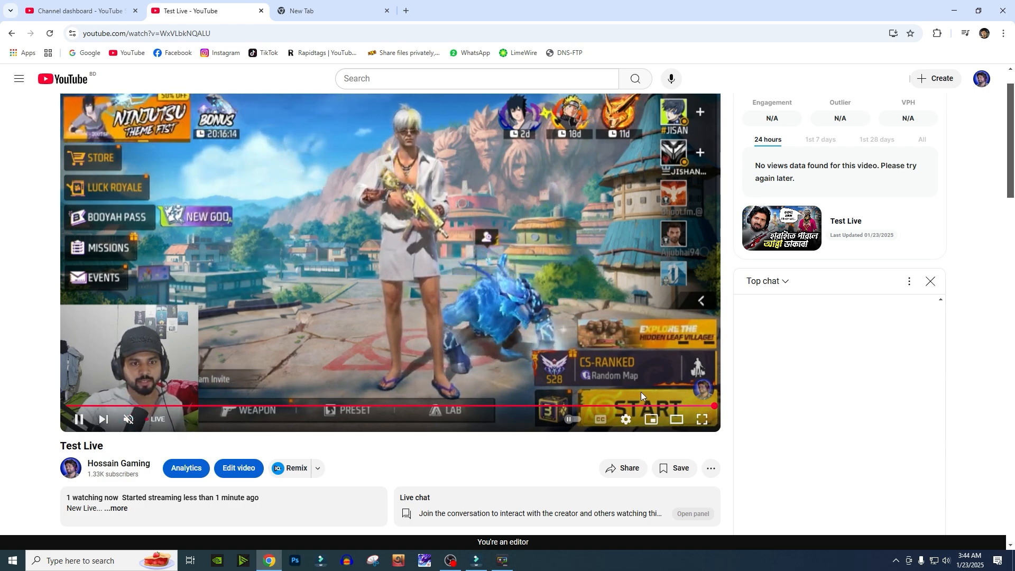
{"action": "left_click", "coordinate": [630, 423]}
{"action": "left_click", "coordinate": [661, 385]}
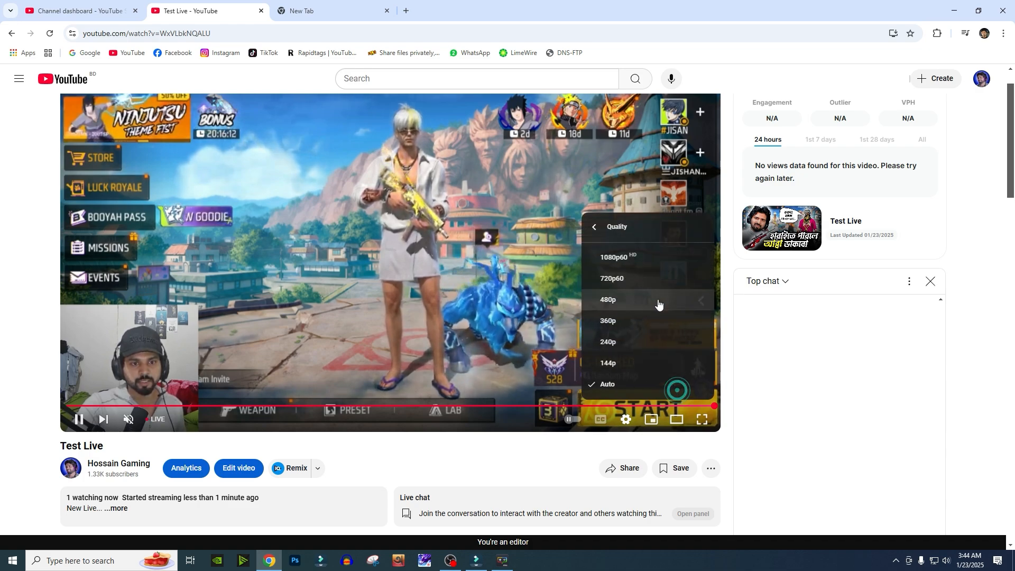
{"action": "left_click", "coordinate": [655, 263]}
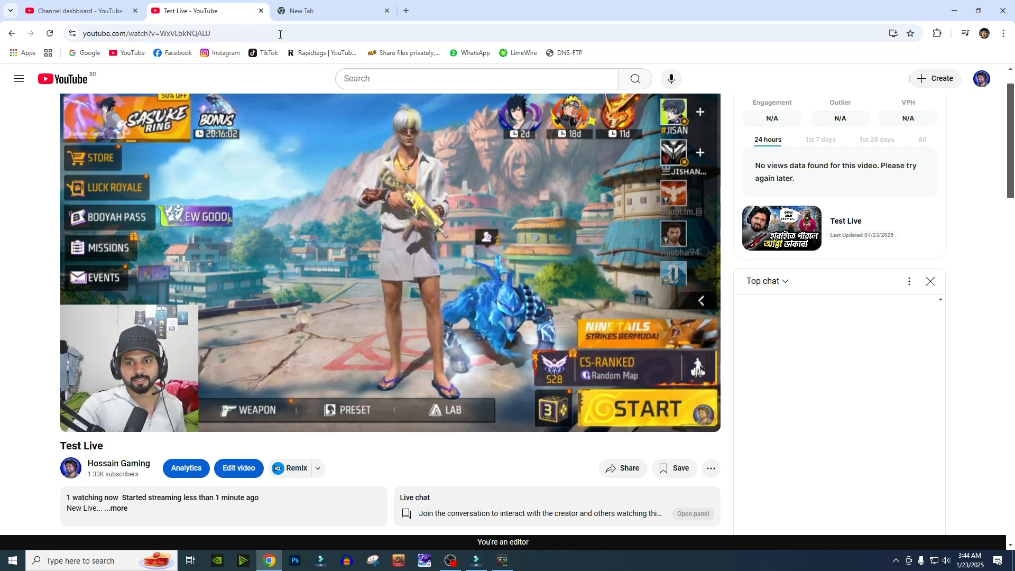
- Close the stream's browser tab and stop streaming in OBS, confirming the stop
{"action": "left_click", "coordinate": [261, 11]}
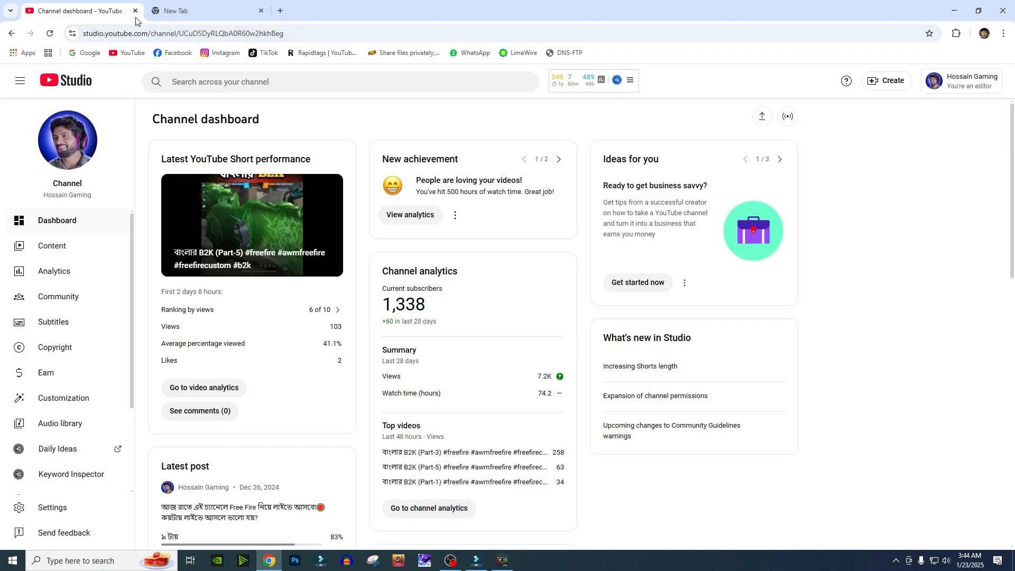
{"action": "left_click", "coordinate": [442, 566]}
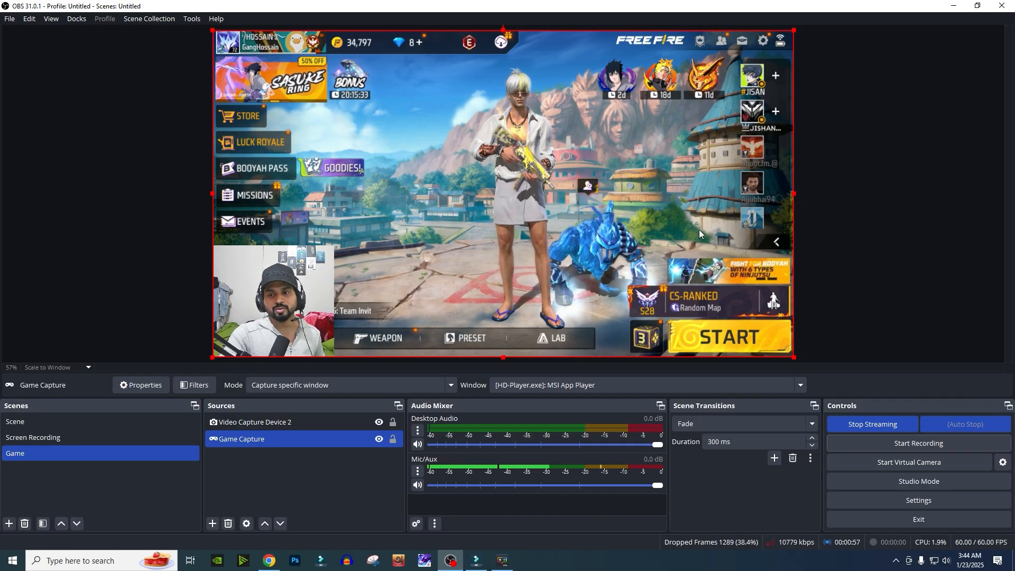
{"action": "left_click", "coordinate": [880, 426]}
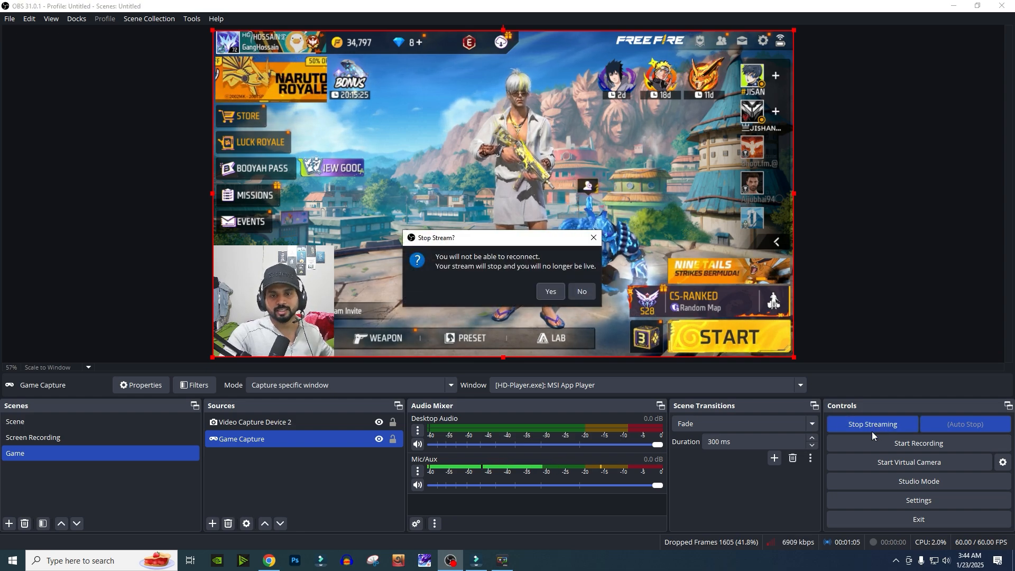
{"action": "left_click", "coordinate": [551, 290]}
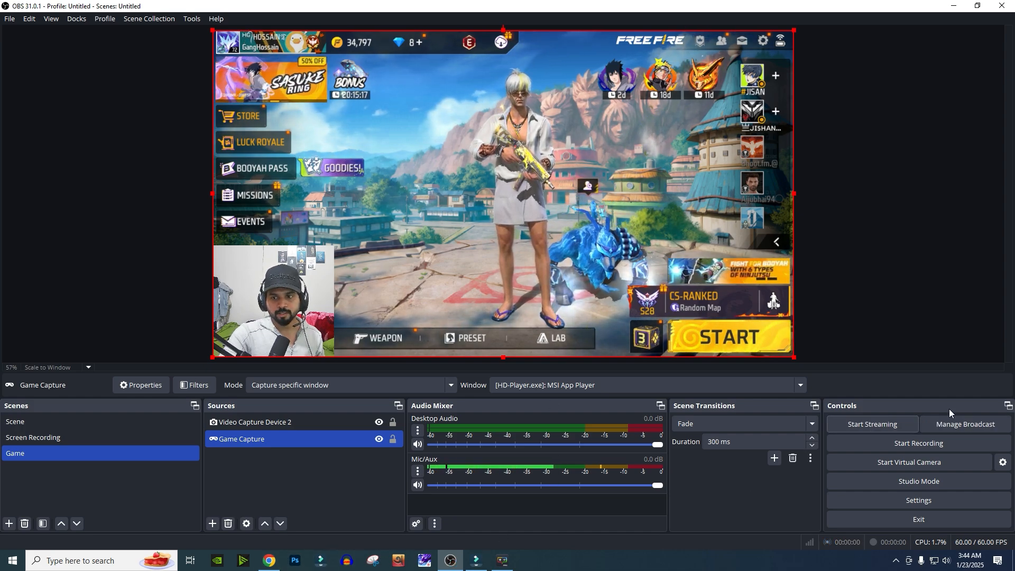
- Open the Test Live video's details from the live content list in YouTube Studio
{"action": "left_click", "coordinate": [269, 561]}
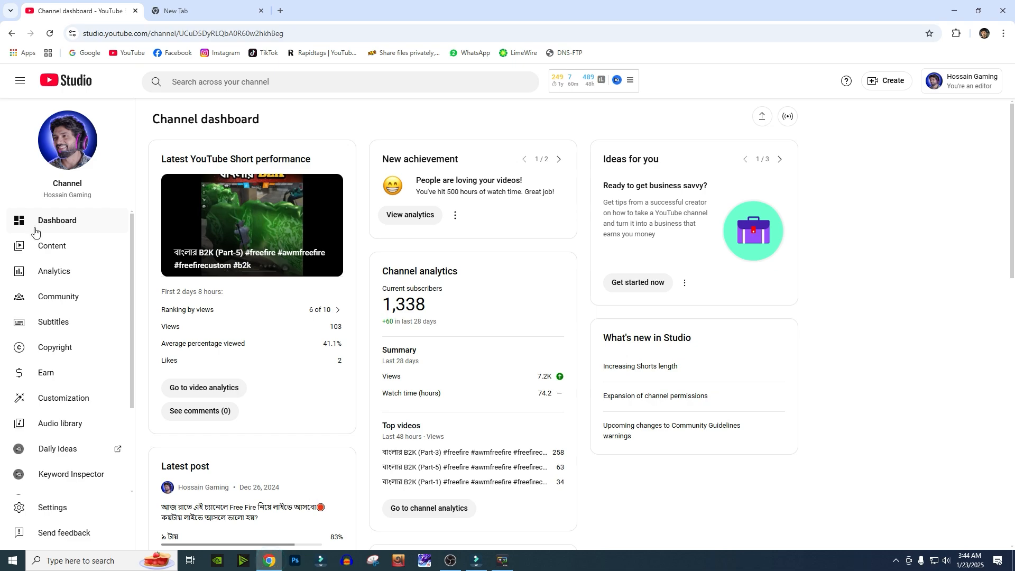
{"action": "left_click", "coordinate": [53, 244]}
{"action": "left_click", "coordinate": [312, 160]}
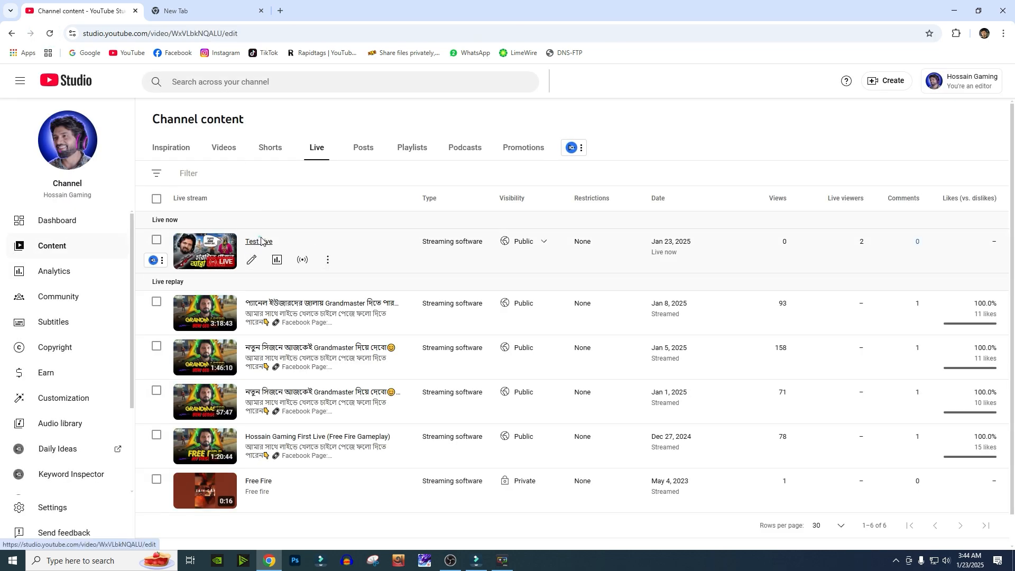
{"action": "left_click", "coordinate": [262, 241]}
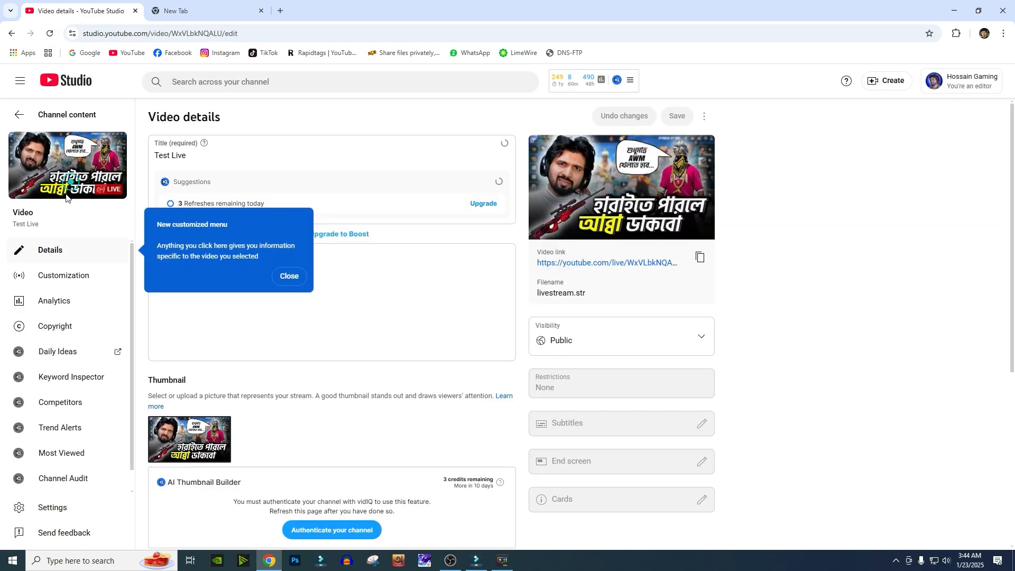
- Open the channel page again and play the Test Live recording
{"action": "left_click", "coordinate": [177, 10]}
{"action": "left_click", "coordinate": [79, 11]}
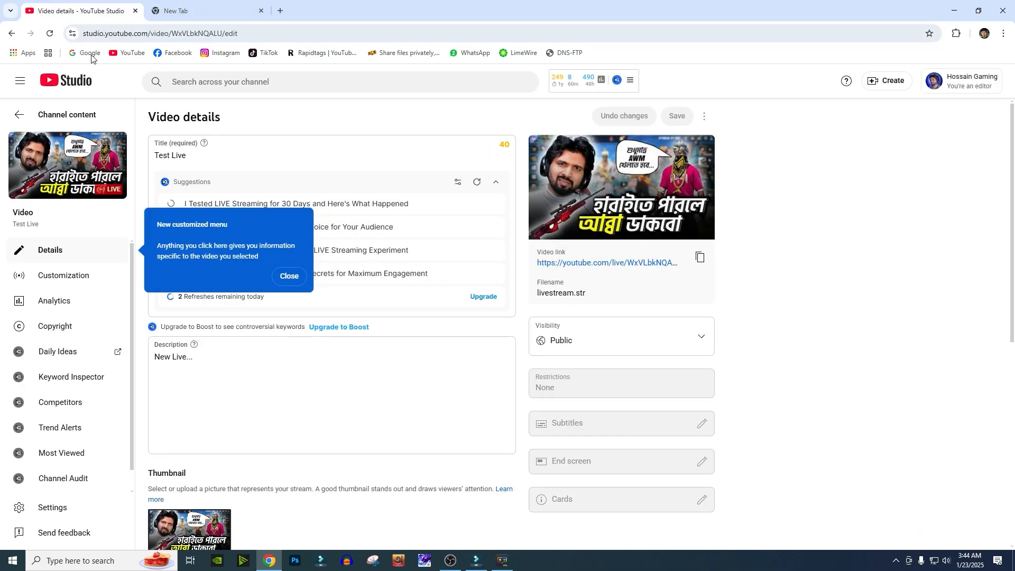
{"action": "left_click", "coordinate": [47, 123]}
{"action": "left_click", "coordinate": [68, 144]}
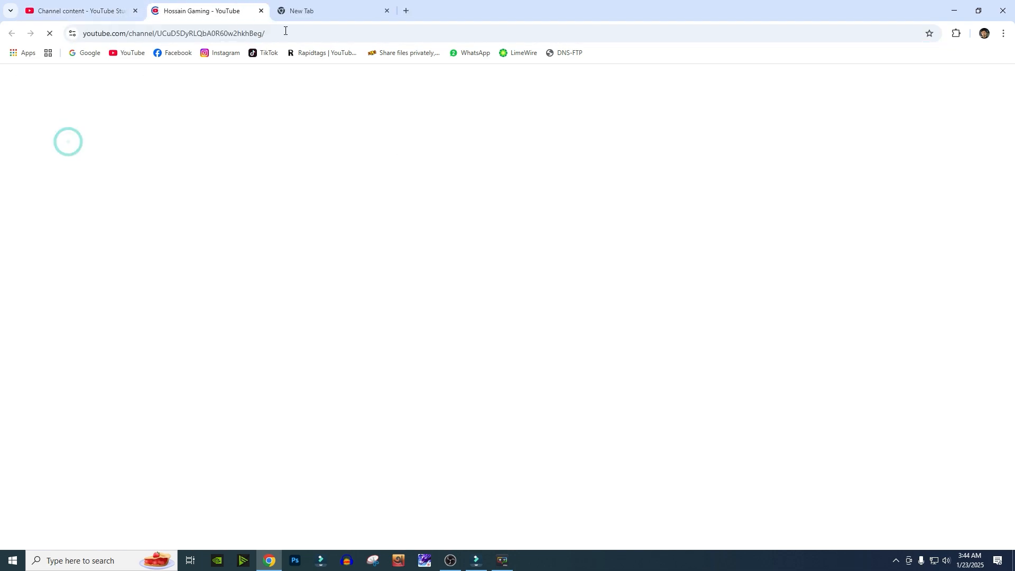
{"action": "scroll", "coordinate": [240, 329], "scroll_direction": "down", "scroll_amount": 3}
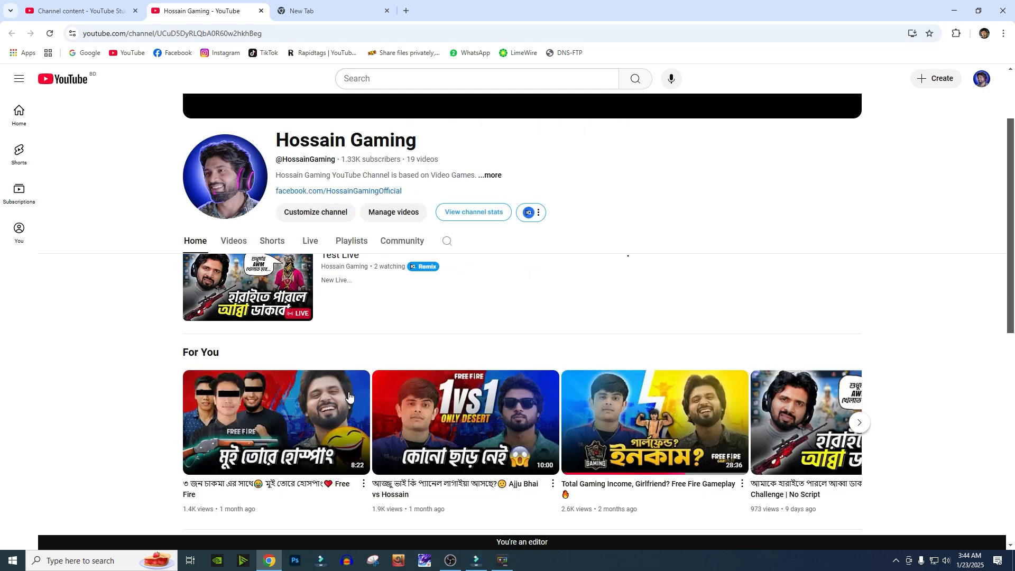
{"action": "left_click", "coordinate": [281, 244]}
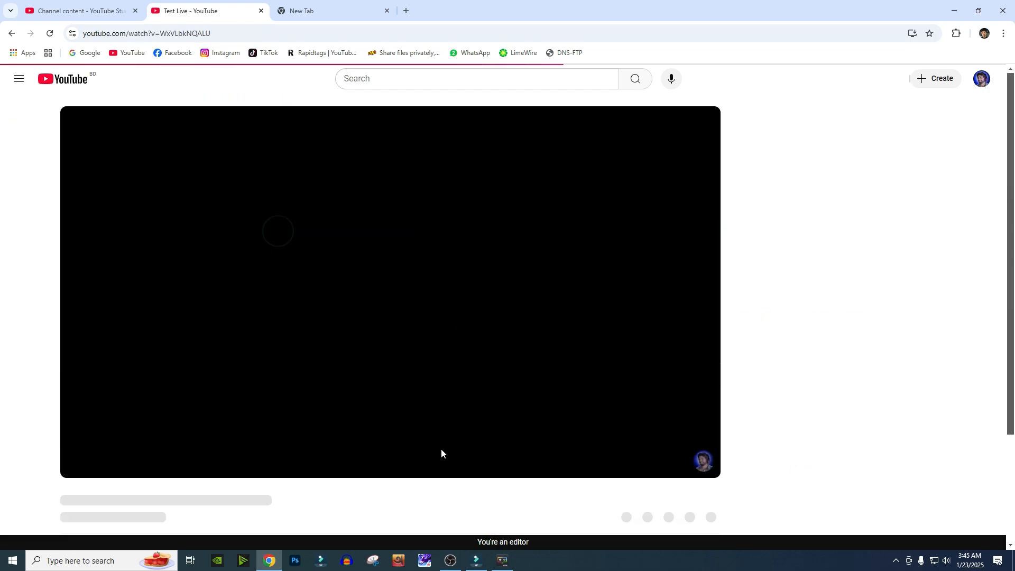
{"action": "scroll", "coordinate": [265, 269], "scroll_direction": "up", "scroll_amount": 4}
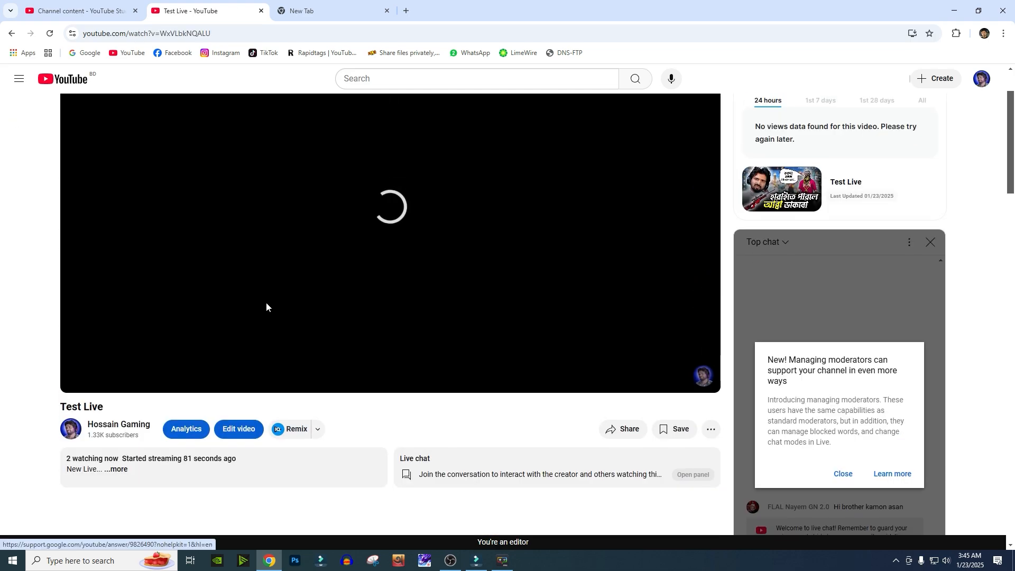
{"action": "scroll", "coordinate": [243, 303], "scroll_direction": "up", "scroll_amount": 1}
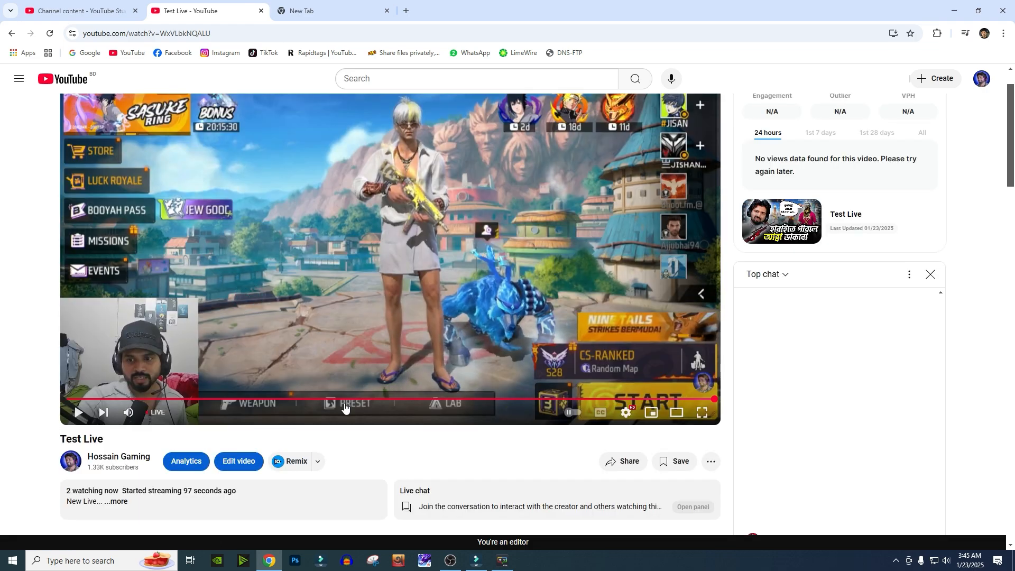
- Scrub the Test Live replay to its end and reload the page
{"action": "left_click_drag", "start_coordinate": [337, 407], "coordinate": [77, 58]}
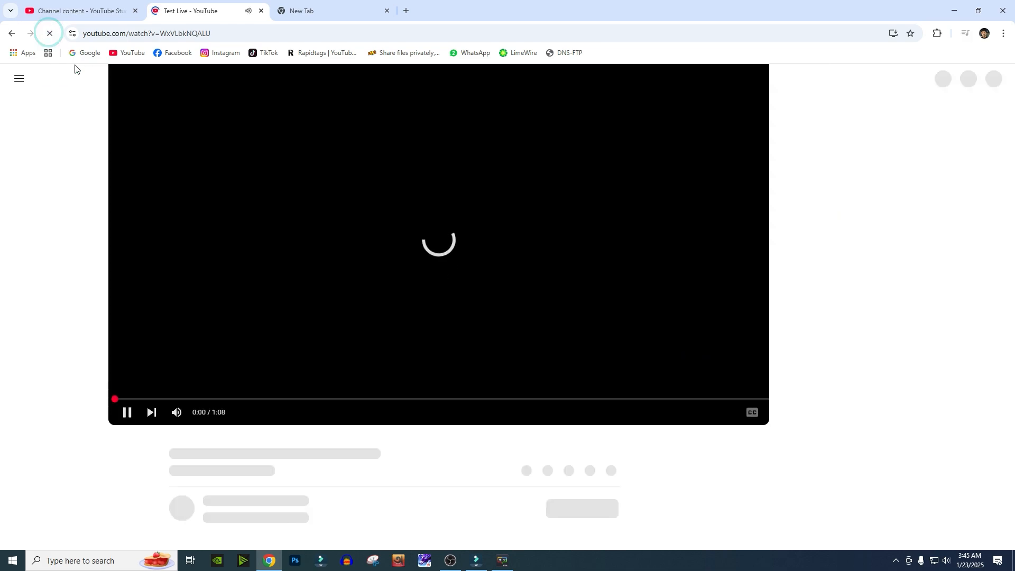
{"action": "key", "text": "space"}
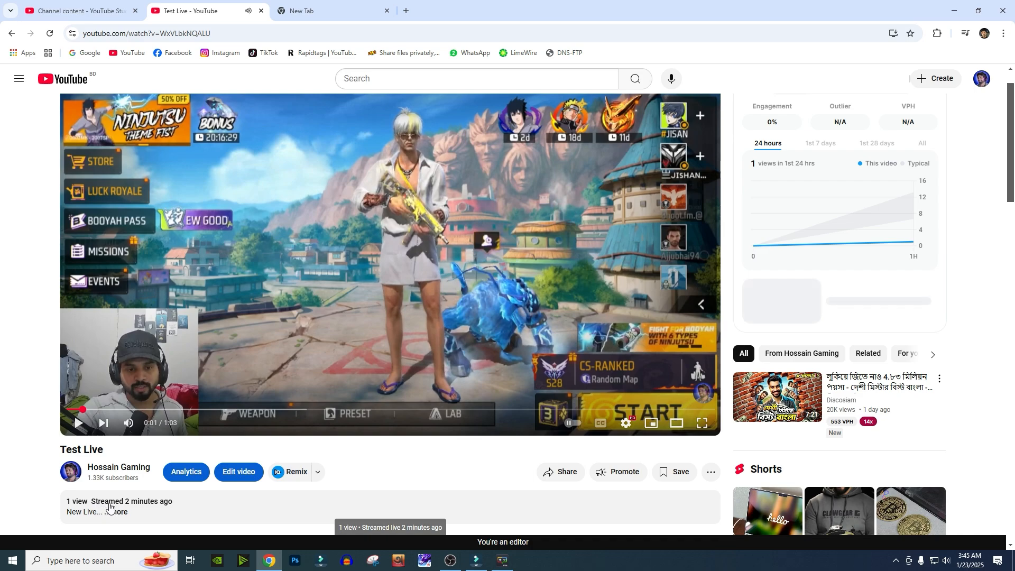
{"action": "left_click_drag", "start_coordinate": [201, 410], "coordinate": [700, 413]}
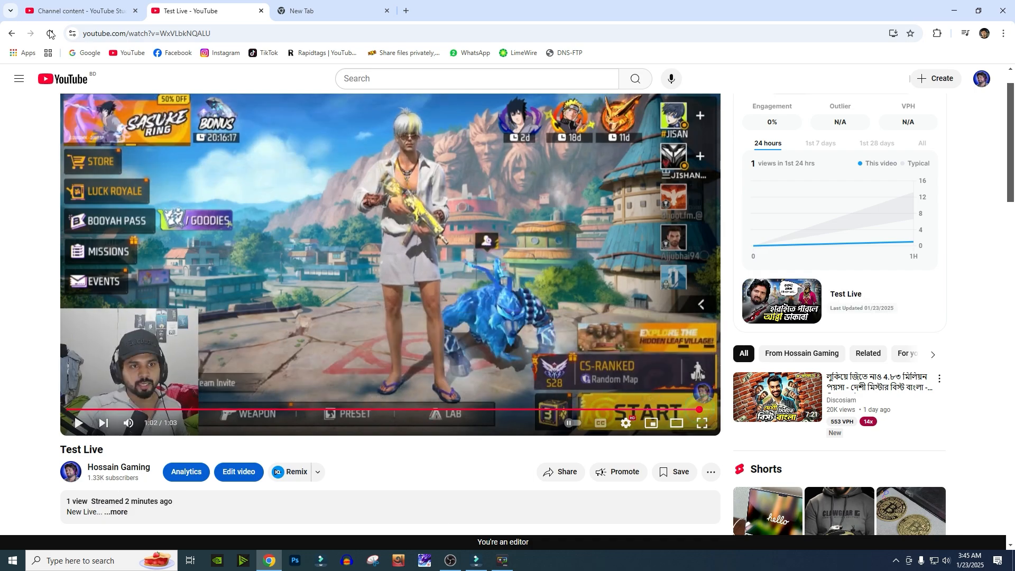
{"action": "left_click", "coordinate": [12, 33]}
- Review the channel's Live tab and return to the Studio live content list
{"action": "left_click", "coordinate": [102, 11]}
{"action": "left_click", "coordinate": [174, 10]}
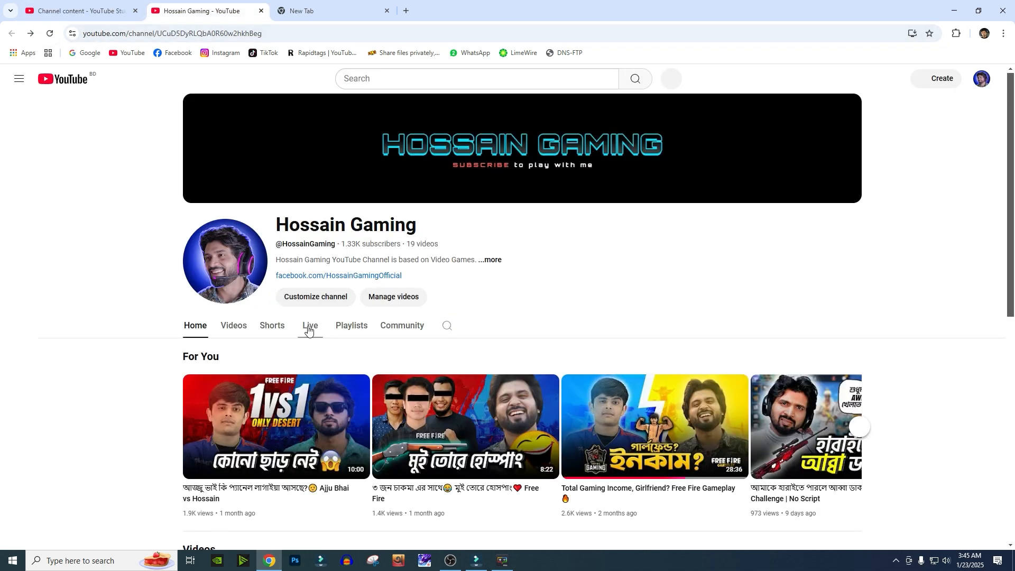
{"action": "left_click", "coordinate": [310, 326]}
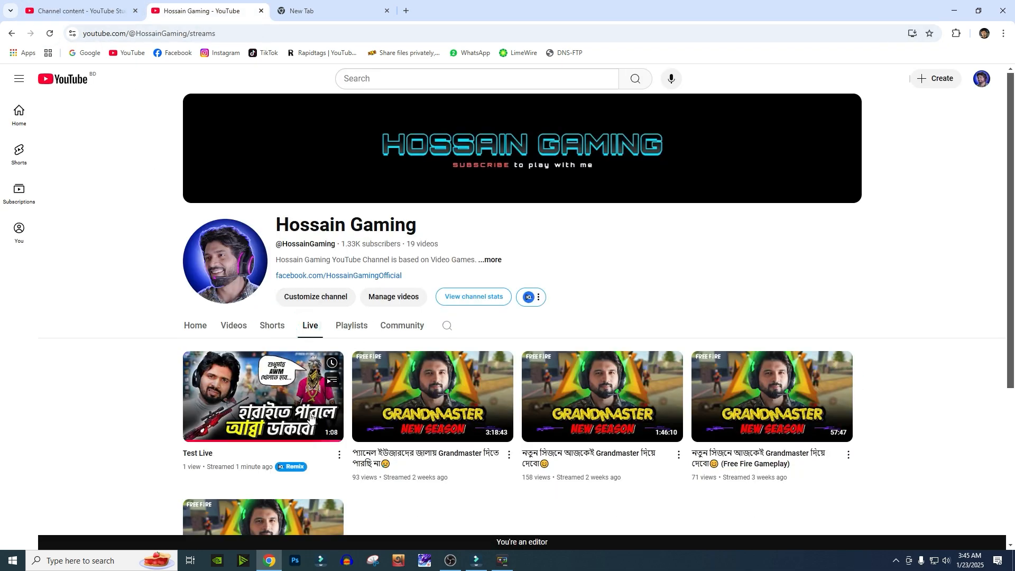
{"action": "scroll", "coordinate": [318, 397], "scroll_direction": "down", "scroll_amount": 1}
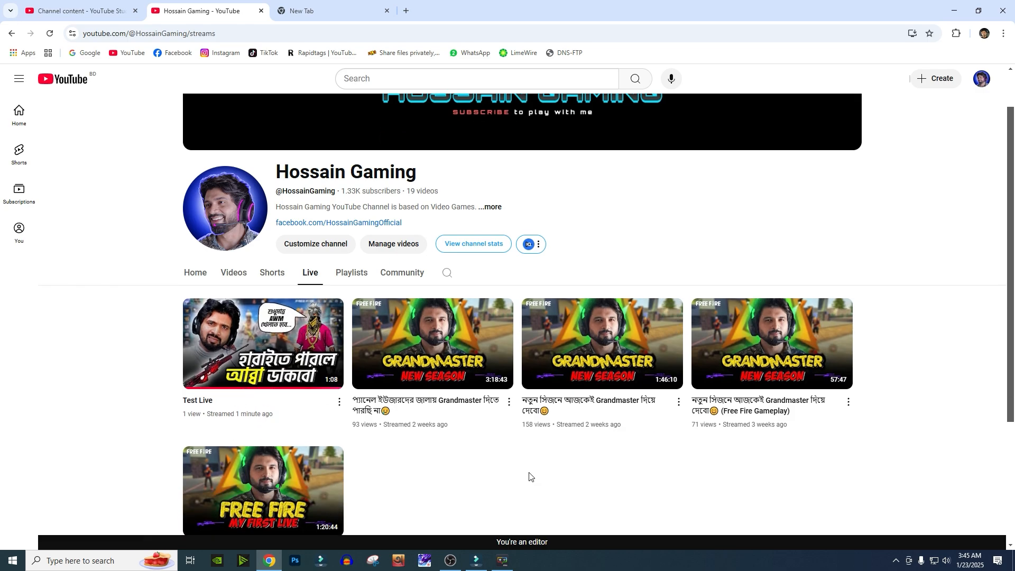
{"action": "left_click", "coordinate": [116, 4]}
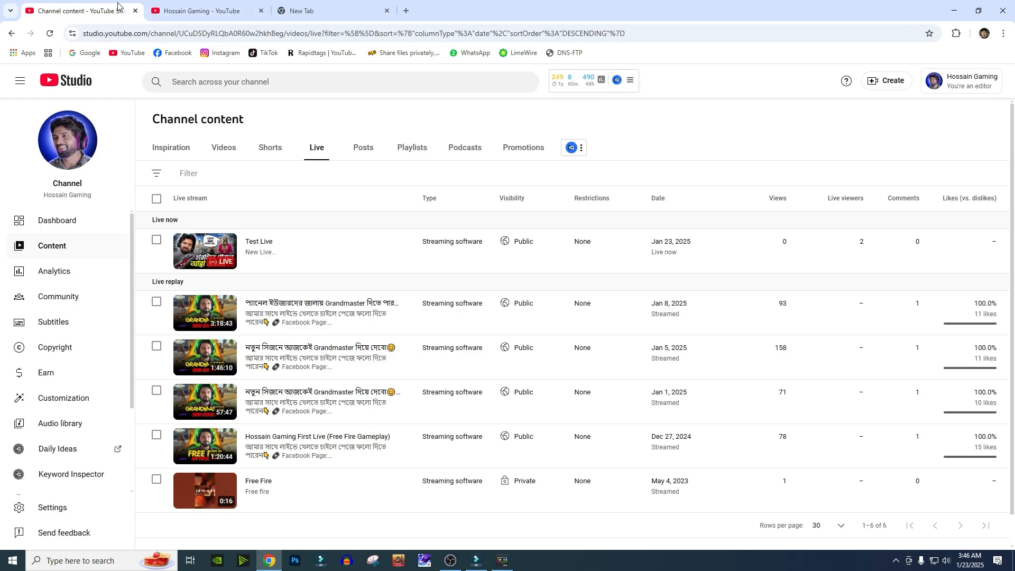
- Switch to OBS and add a Color Correction filter to the Game Capture source
{"action": "left_click", "coordinate": [456, 560]}
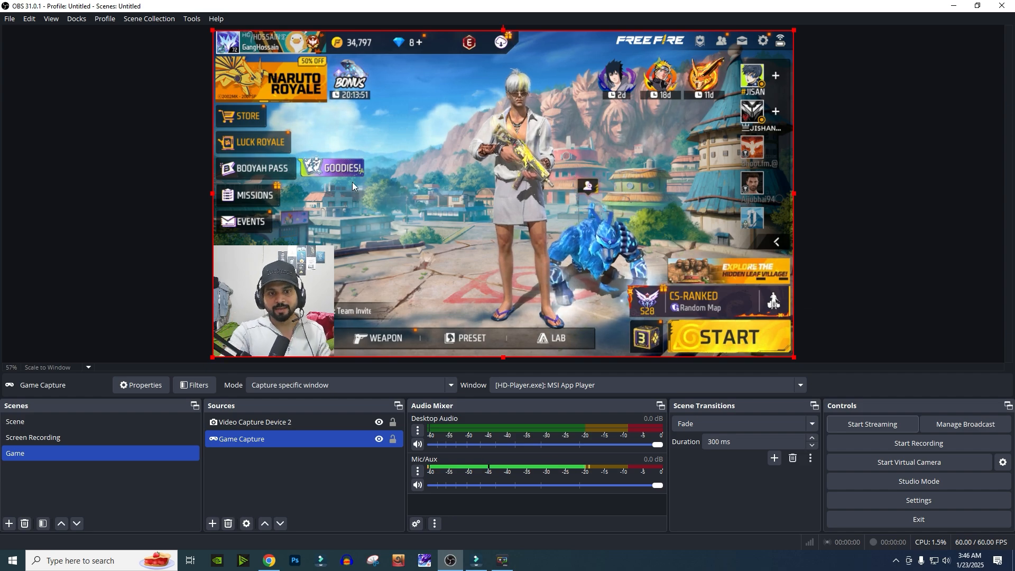
{"action": "left_click", "coordinate": [310, 301]}
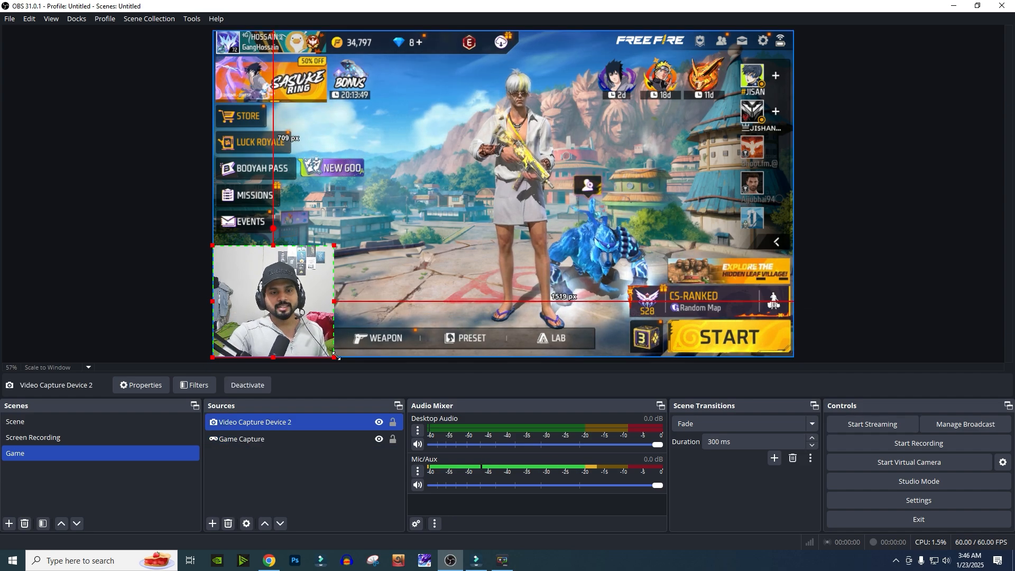
{"action": "left_click", "coordinate": [537, 167]}
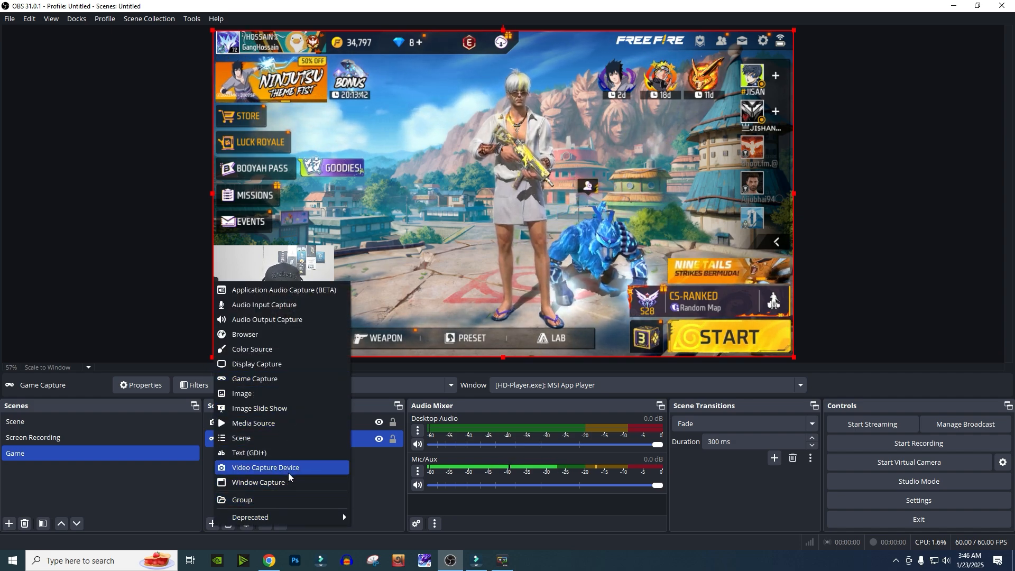
{"action": "left_click", "coordinate": [374, 481]}
{"action": "left_click", "coordinate": [246, 439]}
{"action": "right_click", "coordinate": [246, 439]}
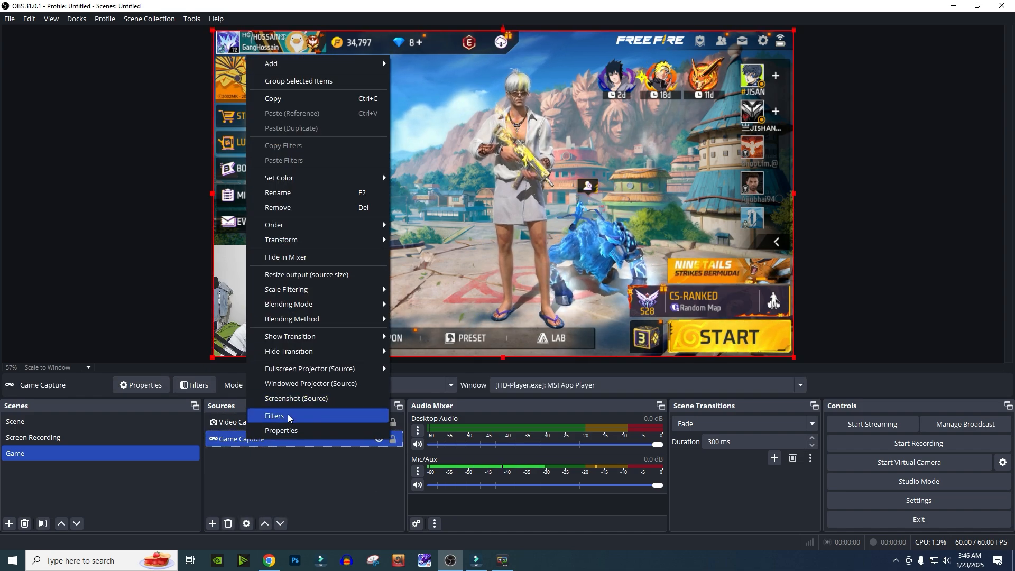
{"action": "left_click", "coordinate": [288, 415]}
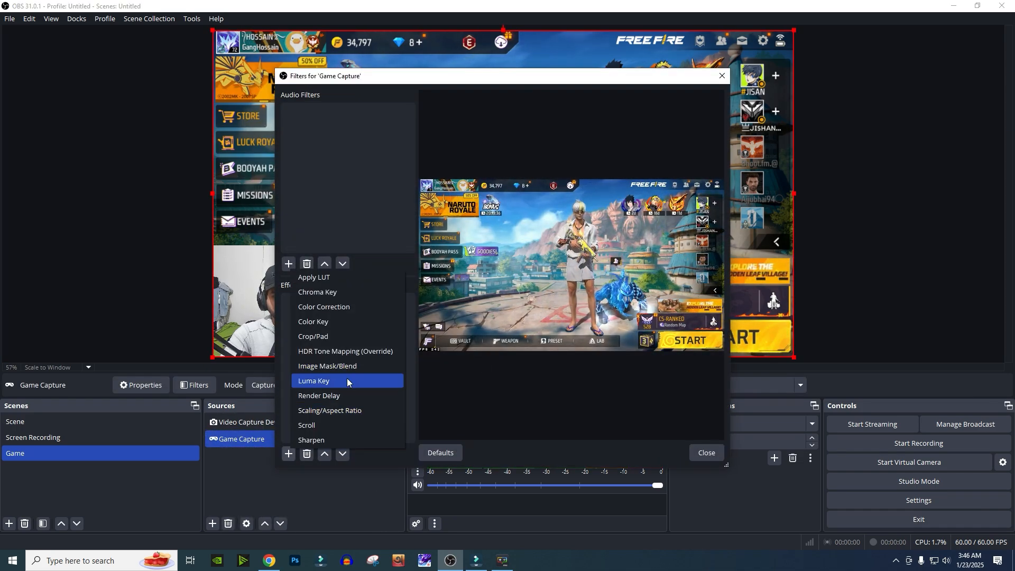
{"action": "left_click", "coordinate": [339, 307]}
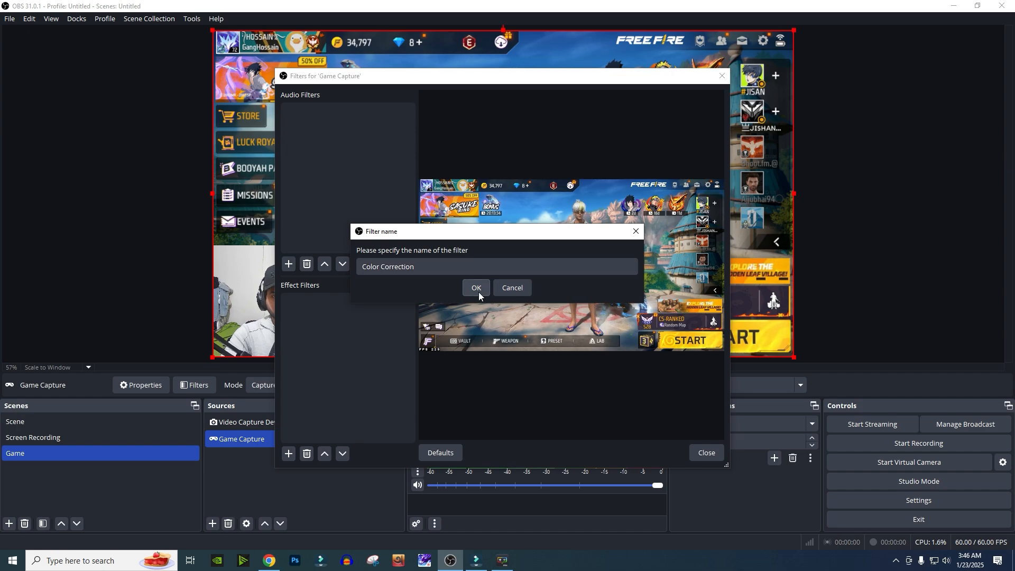
{"action": "left_click", "coordinate": [476, 289]}
- Adjust the Color Correction filter's contrast to about -0.17 and saturation to about 1.05, then close the filters window
{"action": "left_click_drag", "start_coordinate": [535, 89], "coordinate": [764, 207]}
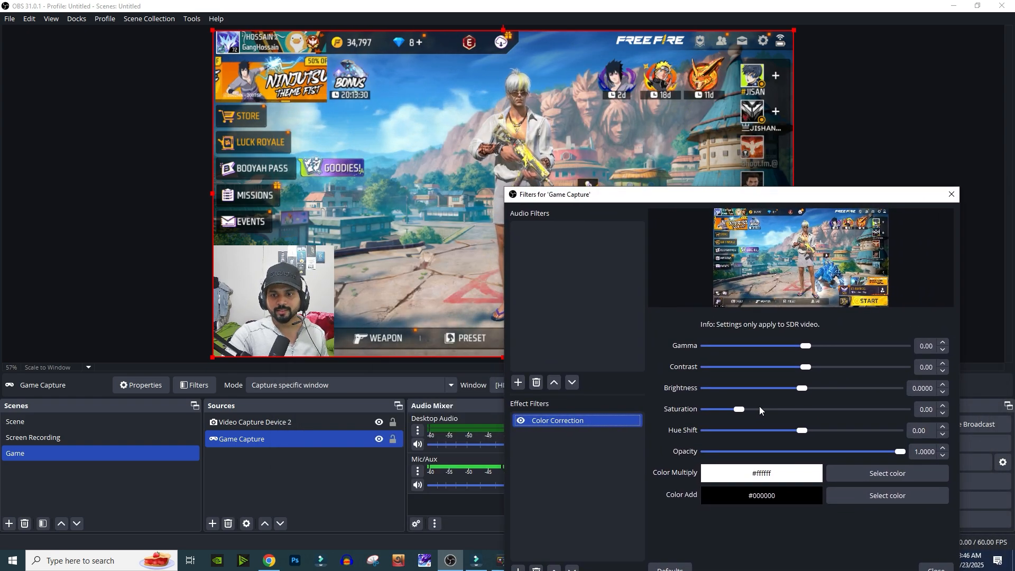
{"action": "left_click_drag", "start_coordinate": [743, 409], "coordinate": [759, 410]}
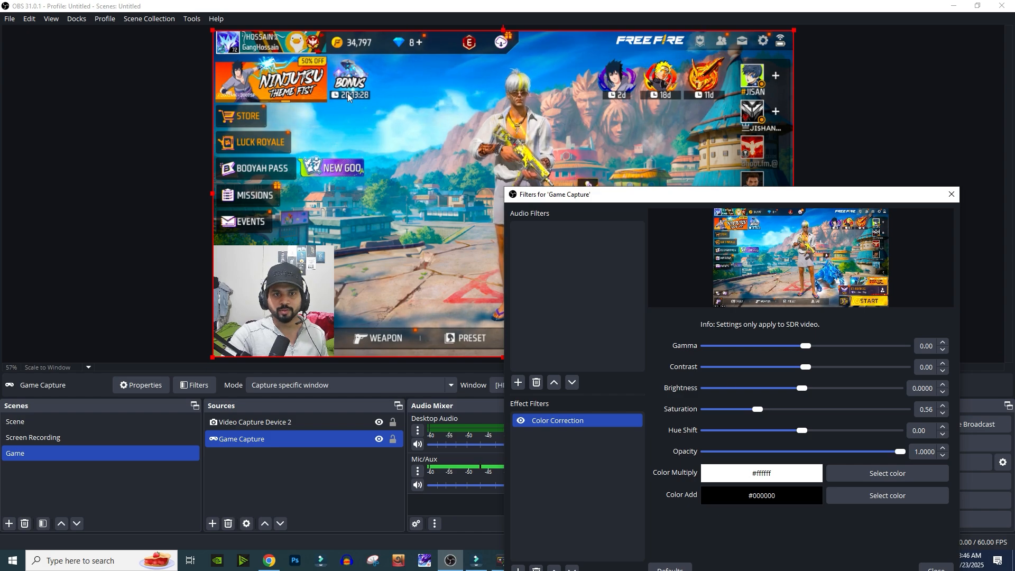
{"action": "left_click_drag", "start_coordinate": [743, 412], "coordinate": [749, 411]}
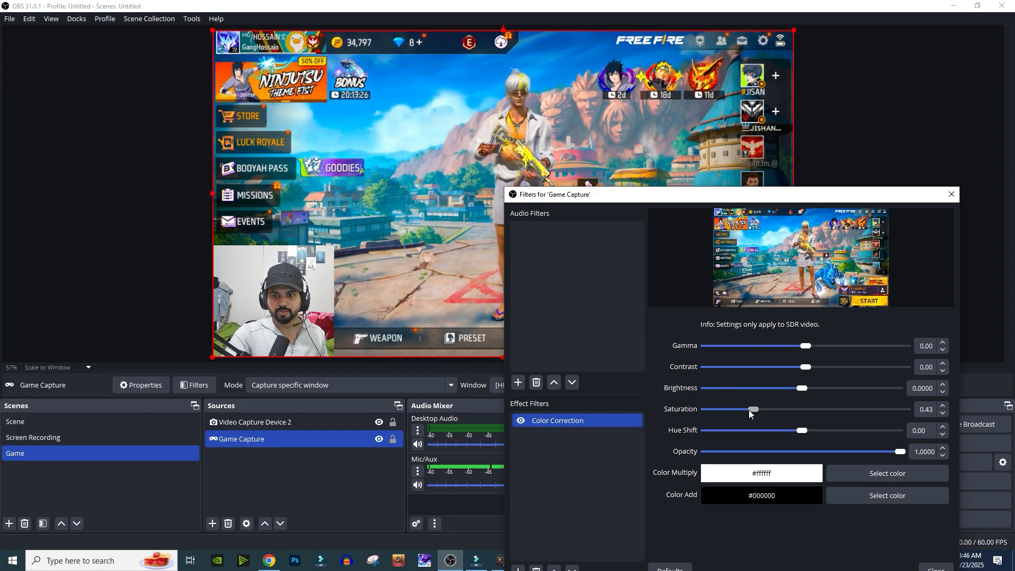
{"action": "mouse_move", "coordinate": [803, 368]}
{"action": "left_mouse_down"}
{"action": "mouse_move", "coordinate": [839, 367]}
{"action": "mouse_move", "coordinate": [803, 368]}
{"action": "left_mouse_up"}
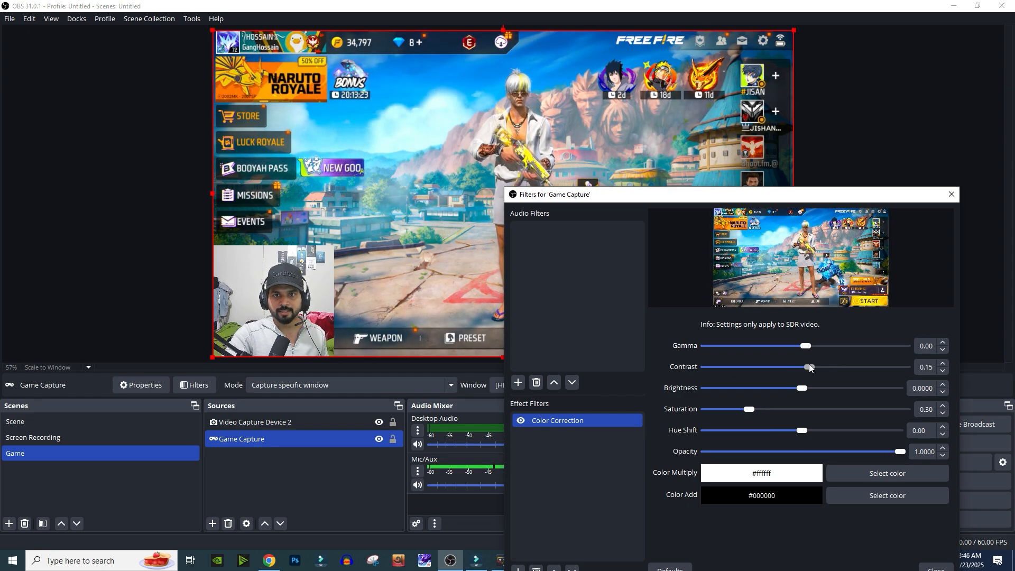
{"action": "left_click_drag", "start_coordinate": [750, 410], "coordinate": [774, 412]}
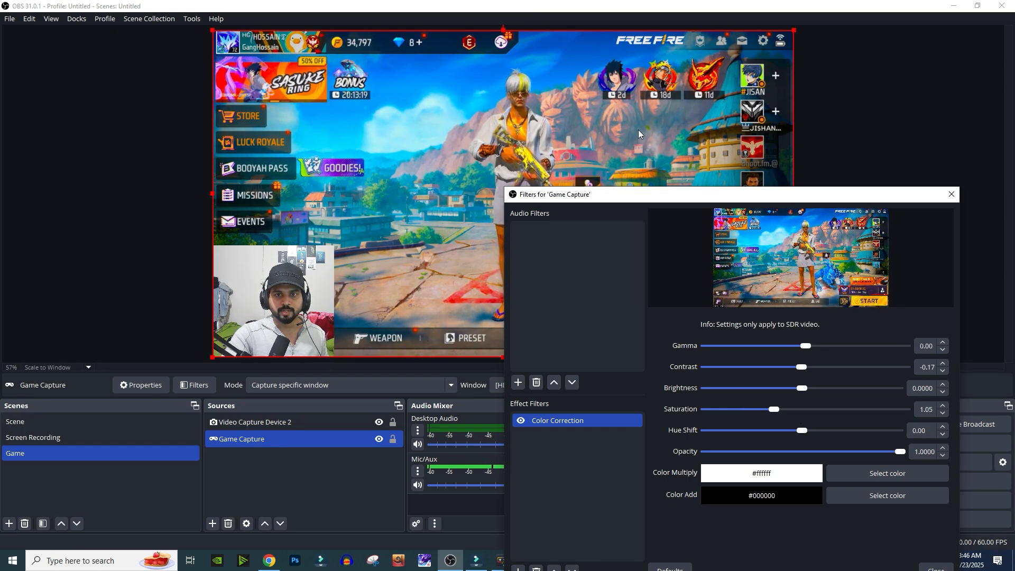
{"action": "left_click_drag", "start_coordinate": [920, 195], "coordinate": [623, 100]}
{"action": "left_click", "coordinate": [654, 476]}
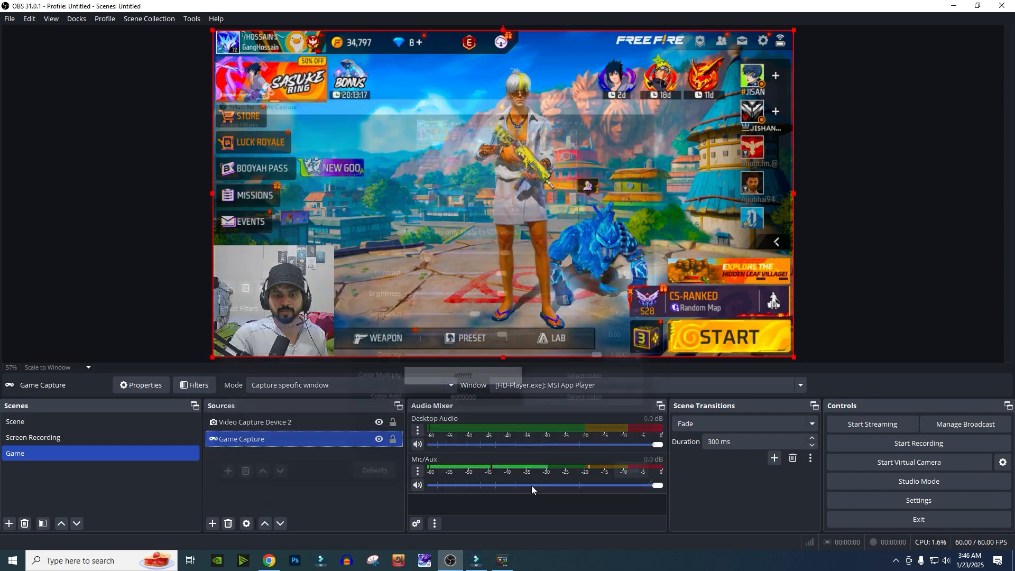
- Remove the Color Correction filter from the Game Capture source and close the filters window
{"action": "right_click", "coordinate": [248, 437]}
{"action": "left_click", "coordinate": [280, 412]}
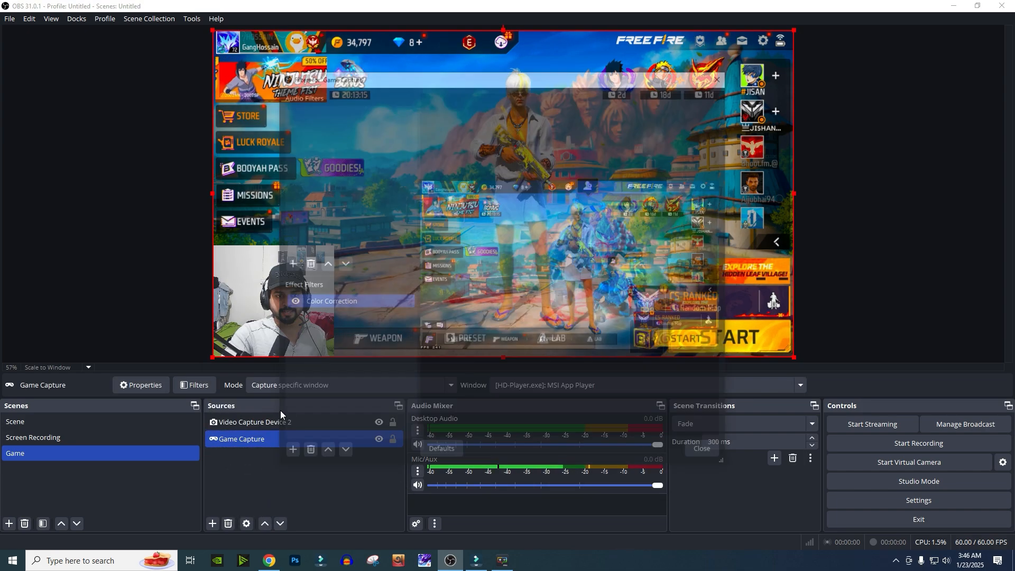
{"action": "key", "text": "Delete"}
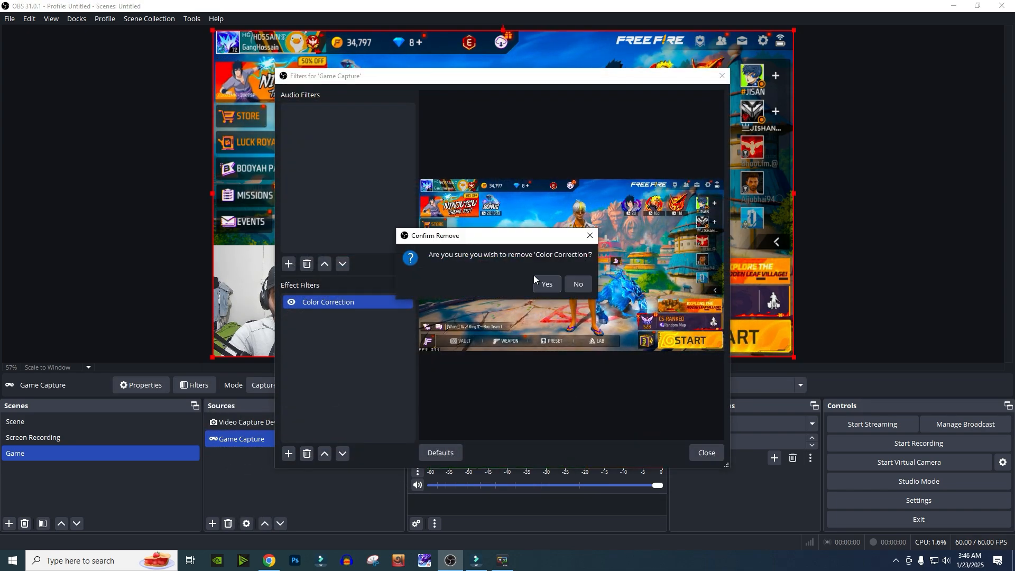
{"action": "left_click", "coordinate": [534, 275]}
{"action": "left_click", "coordinate": [724, 80]}
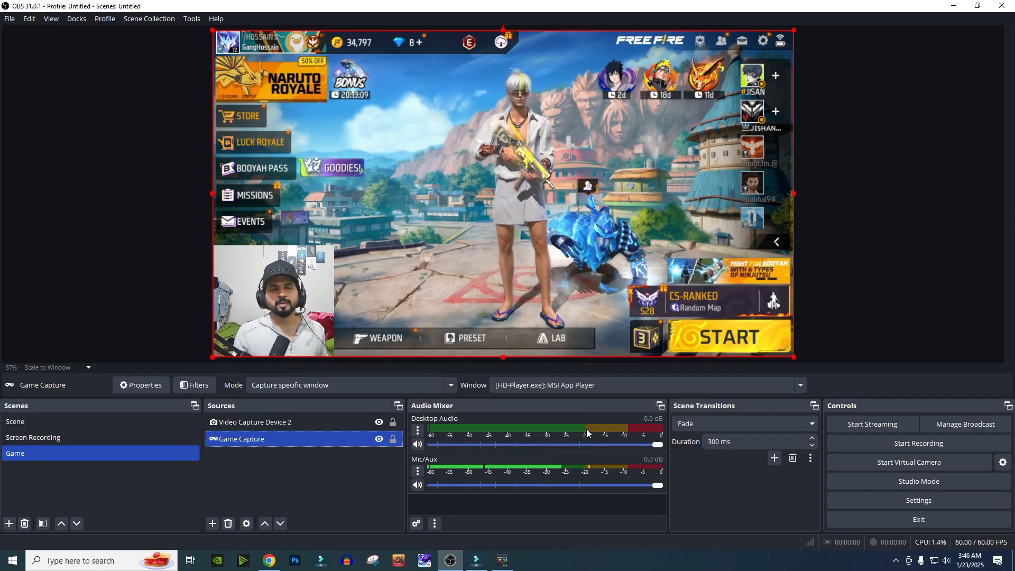
- Remove the Video Capture Device 2 webcam source from the Game scene
{"action": "left_click", "coordinate": [284, 274]}
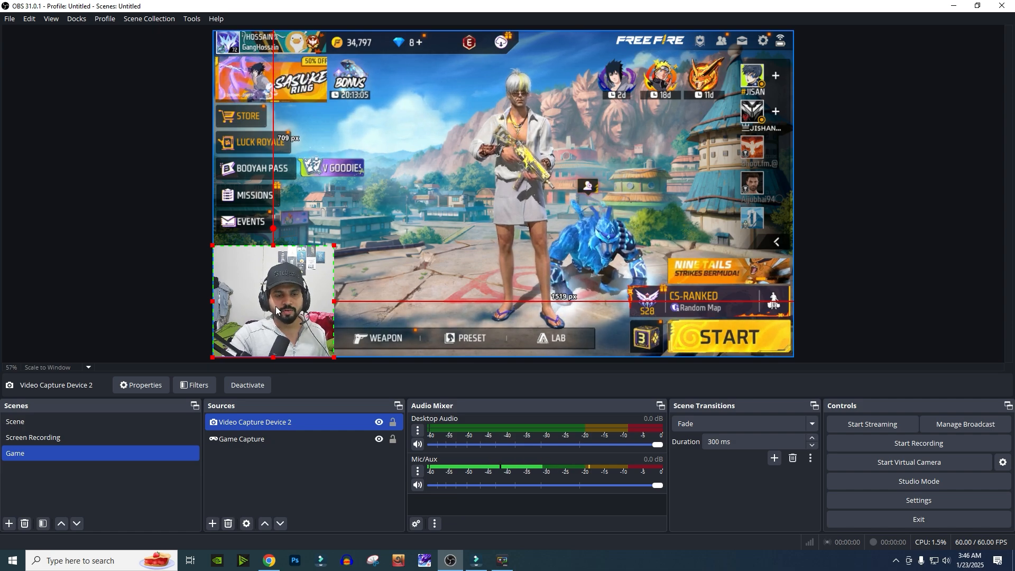
{"action": "right_click", "coordinate": [261, 418]}
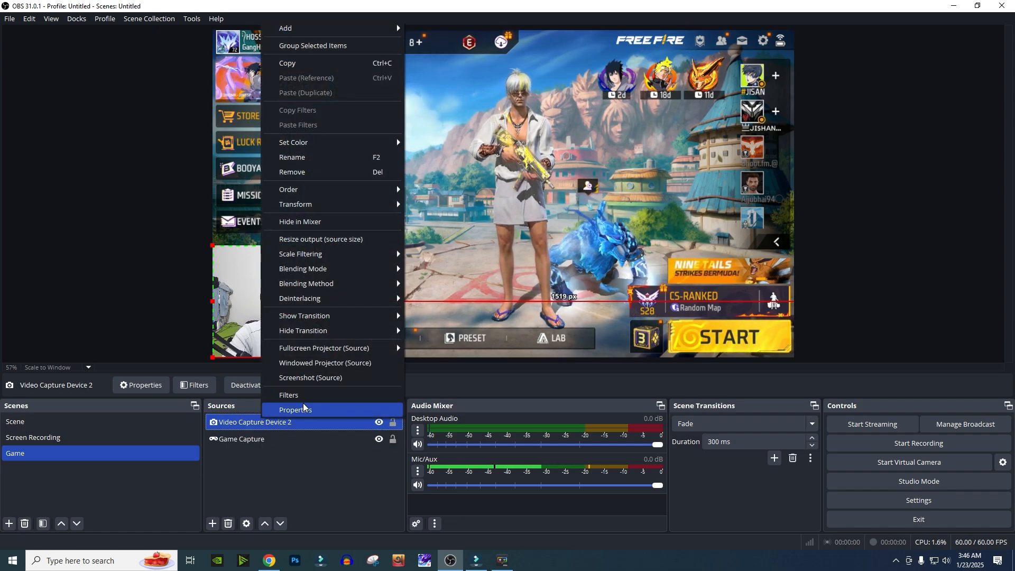
{"action": "left_click", "coordinate": [311, 171]}
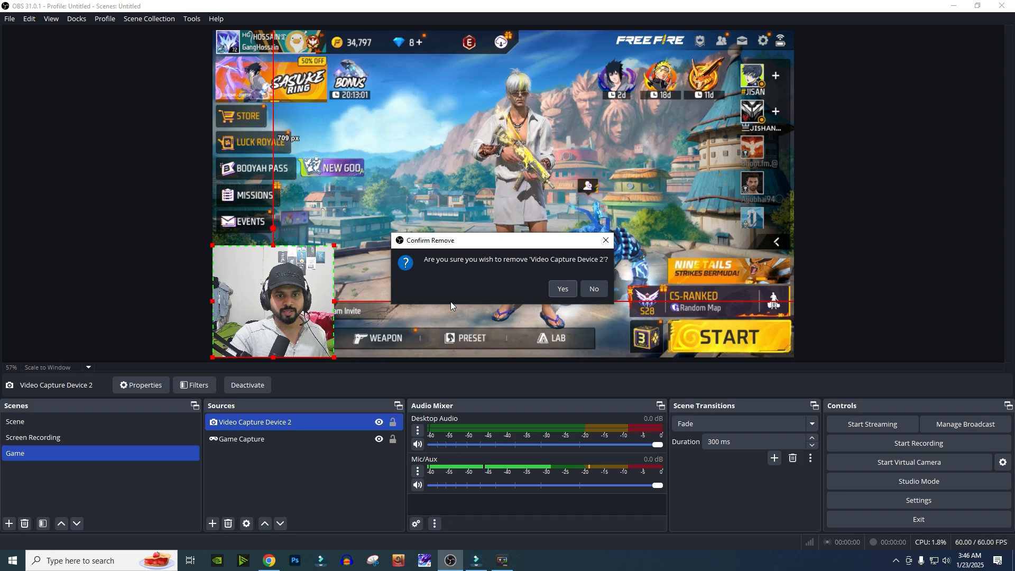
{"action": "left_click", "coordinate": [563, 289]}
- Add a Video Capture Device source using the Camera (NVIDIA Broadcast) device
{"action": "left_click", "coordinate": [212, 524]}
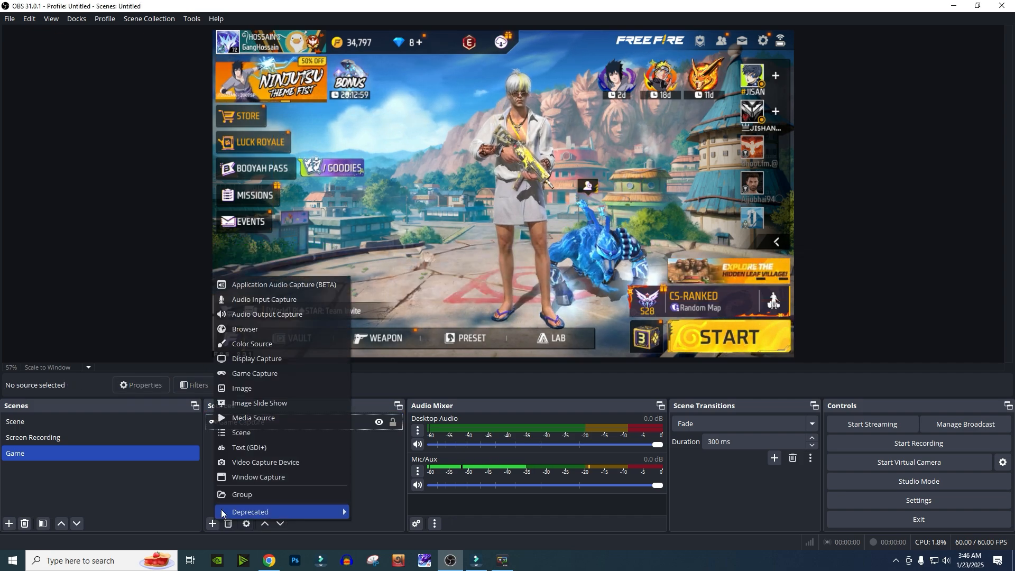
{"action": "left_click", "coordinate": [280, 463]}
{"action": "left_click", "coordinate": [535, 349]}
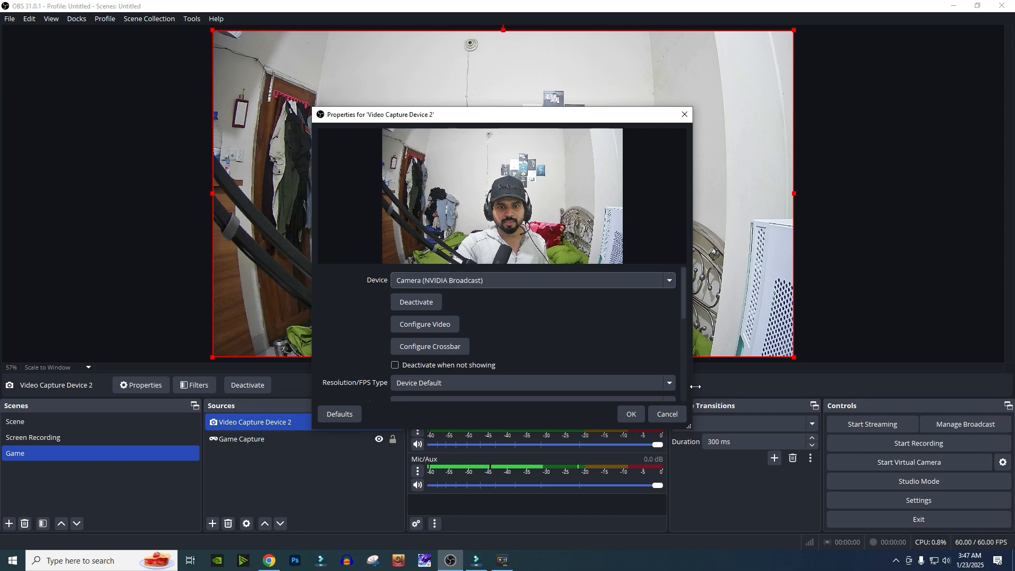
{"action": "left_click", "coordinate": [631, 415]}
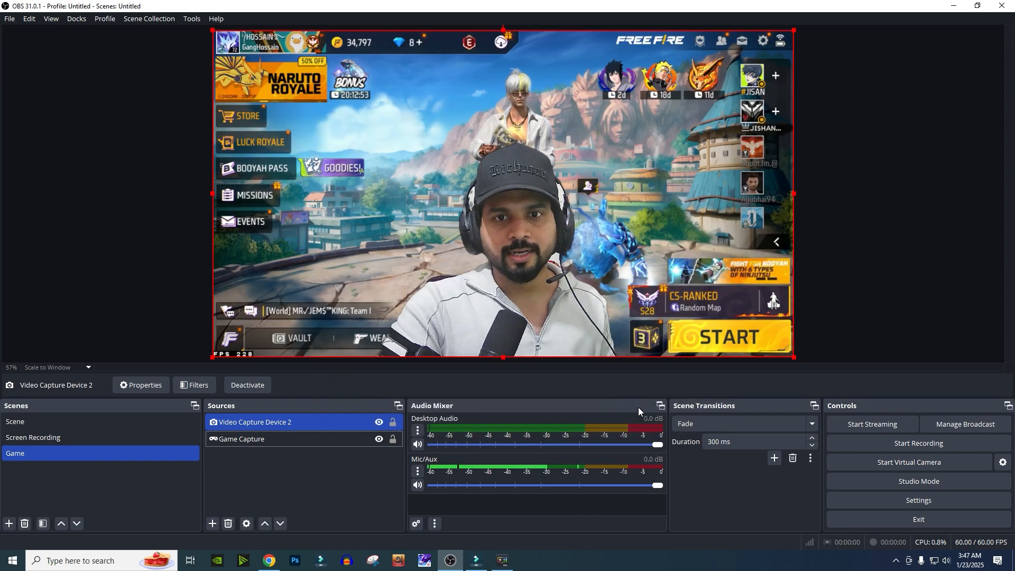
- Shrink the webcam and position it in the lower-left corner over the game capture
{"action": "left_click_drag", "start_coordinate": [511, 243], "coordinate": [345, 244]}
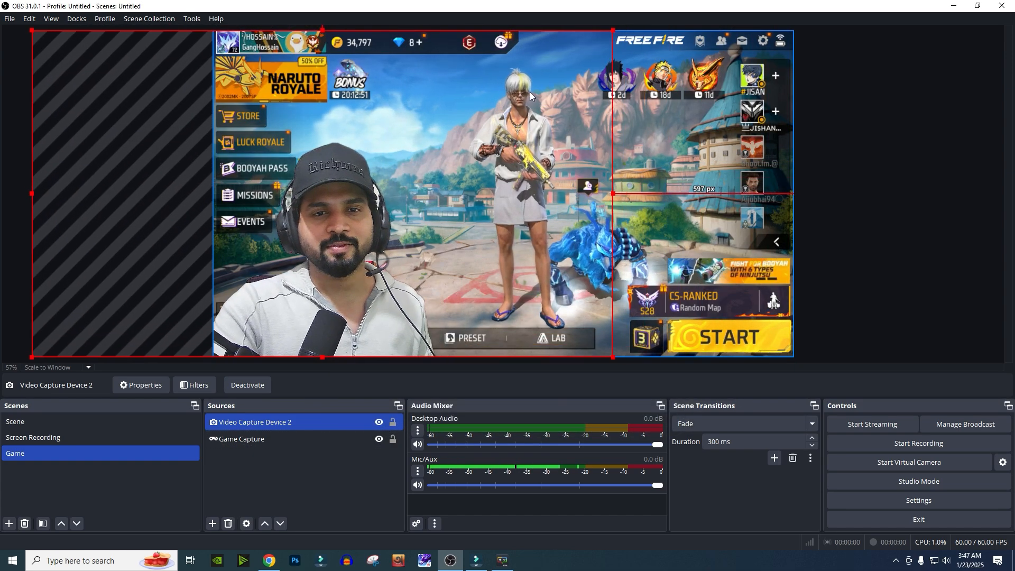
{"action": "left_click_drag", "start_coordinate": [605, 35], "coordinate": [467, 111]}
{"action": "left_click_drag", "start_coordinate": [267, 260], "coordinate": [322, 262]}
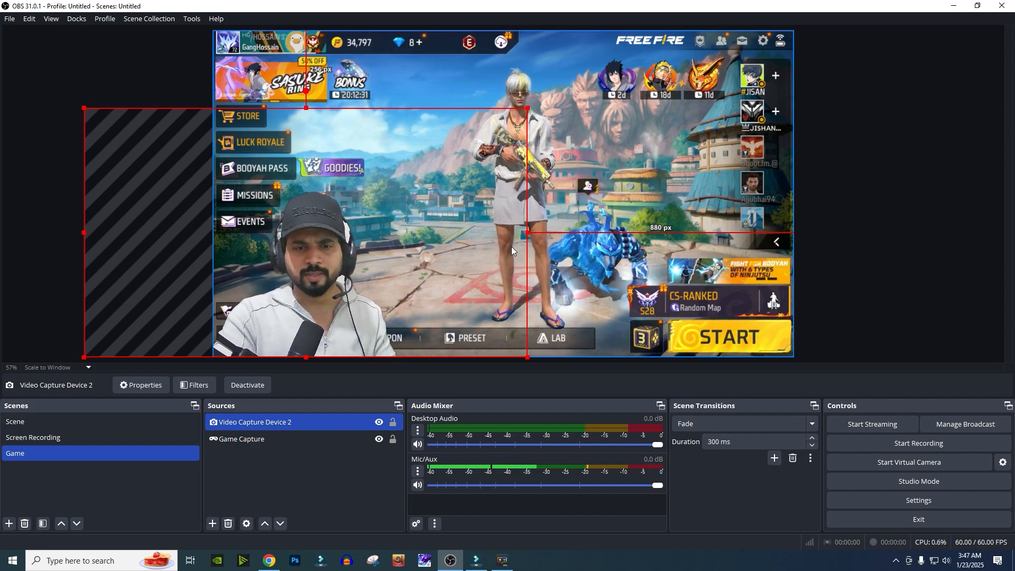
{"action": "left_click_drag", "start_coordinate": [313, 269], "coordinate": [309, 275]}
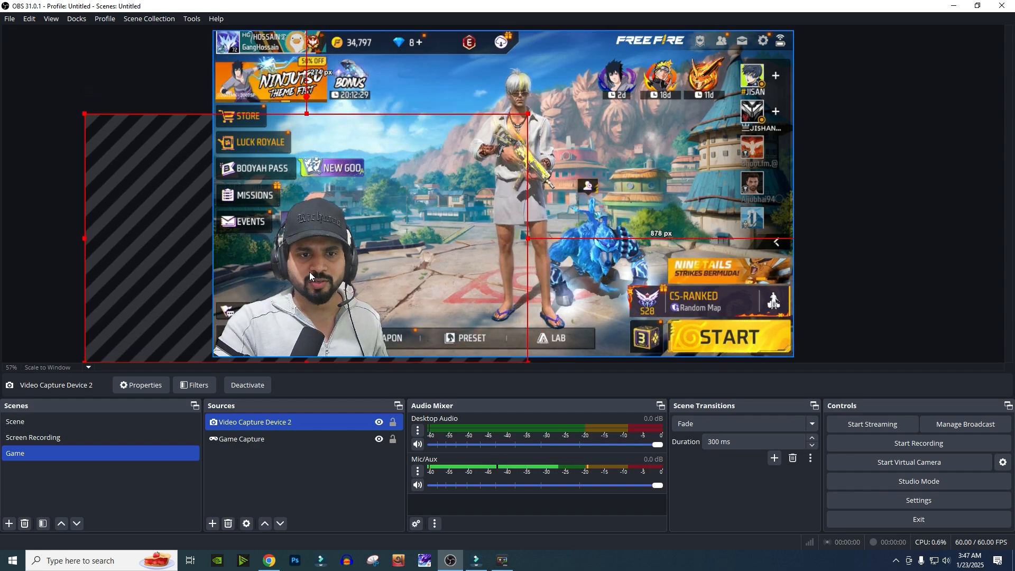
{"action": "left_click", "coordinate": [213, 524]}
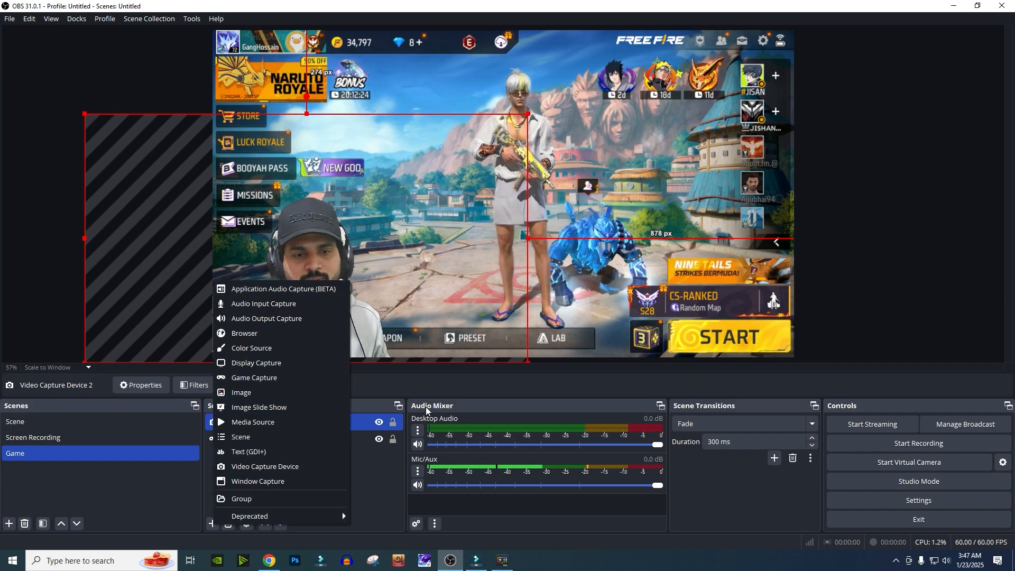
{"action": "left_click", "coordinate": [392, 485]}
{"action": "left_click", "coordinate": [392, 486]}
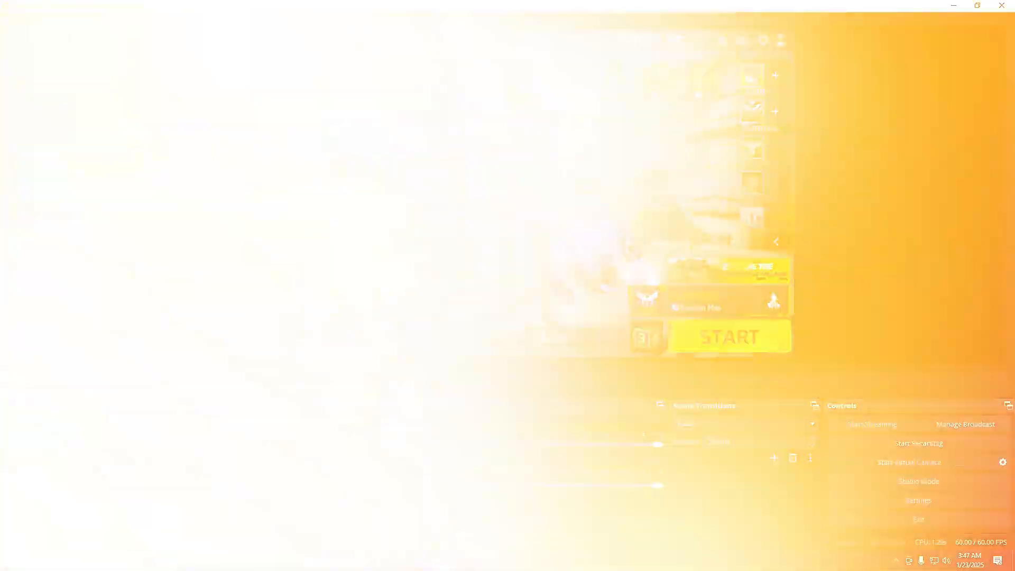